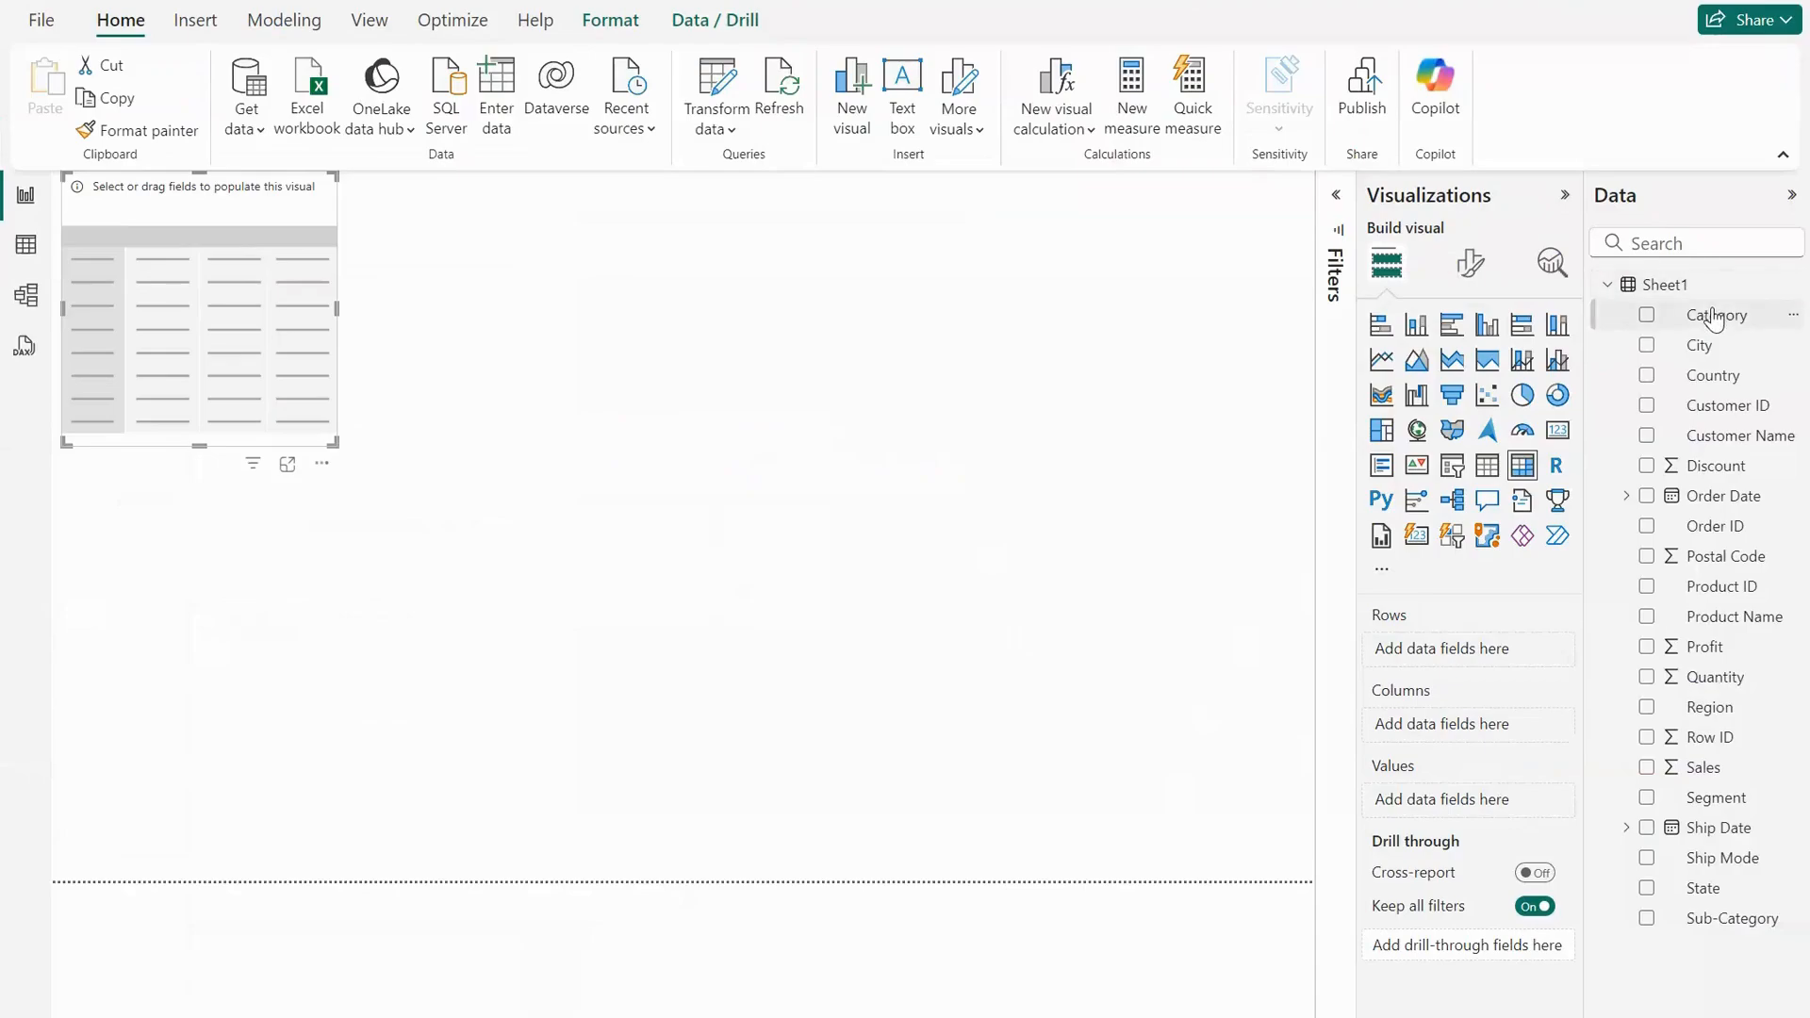
- Populate the empty matrix with Category as rows and Sales as values, then enlarge it and move it toward the page centre
drag(1697, 768, 1461, 808)
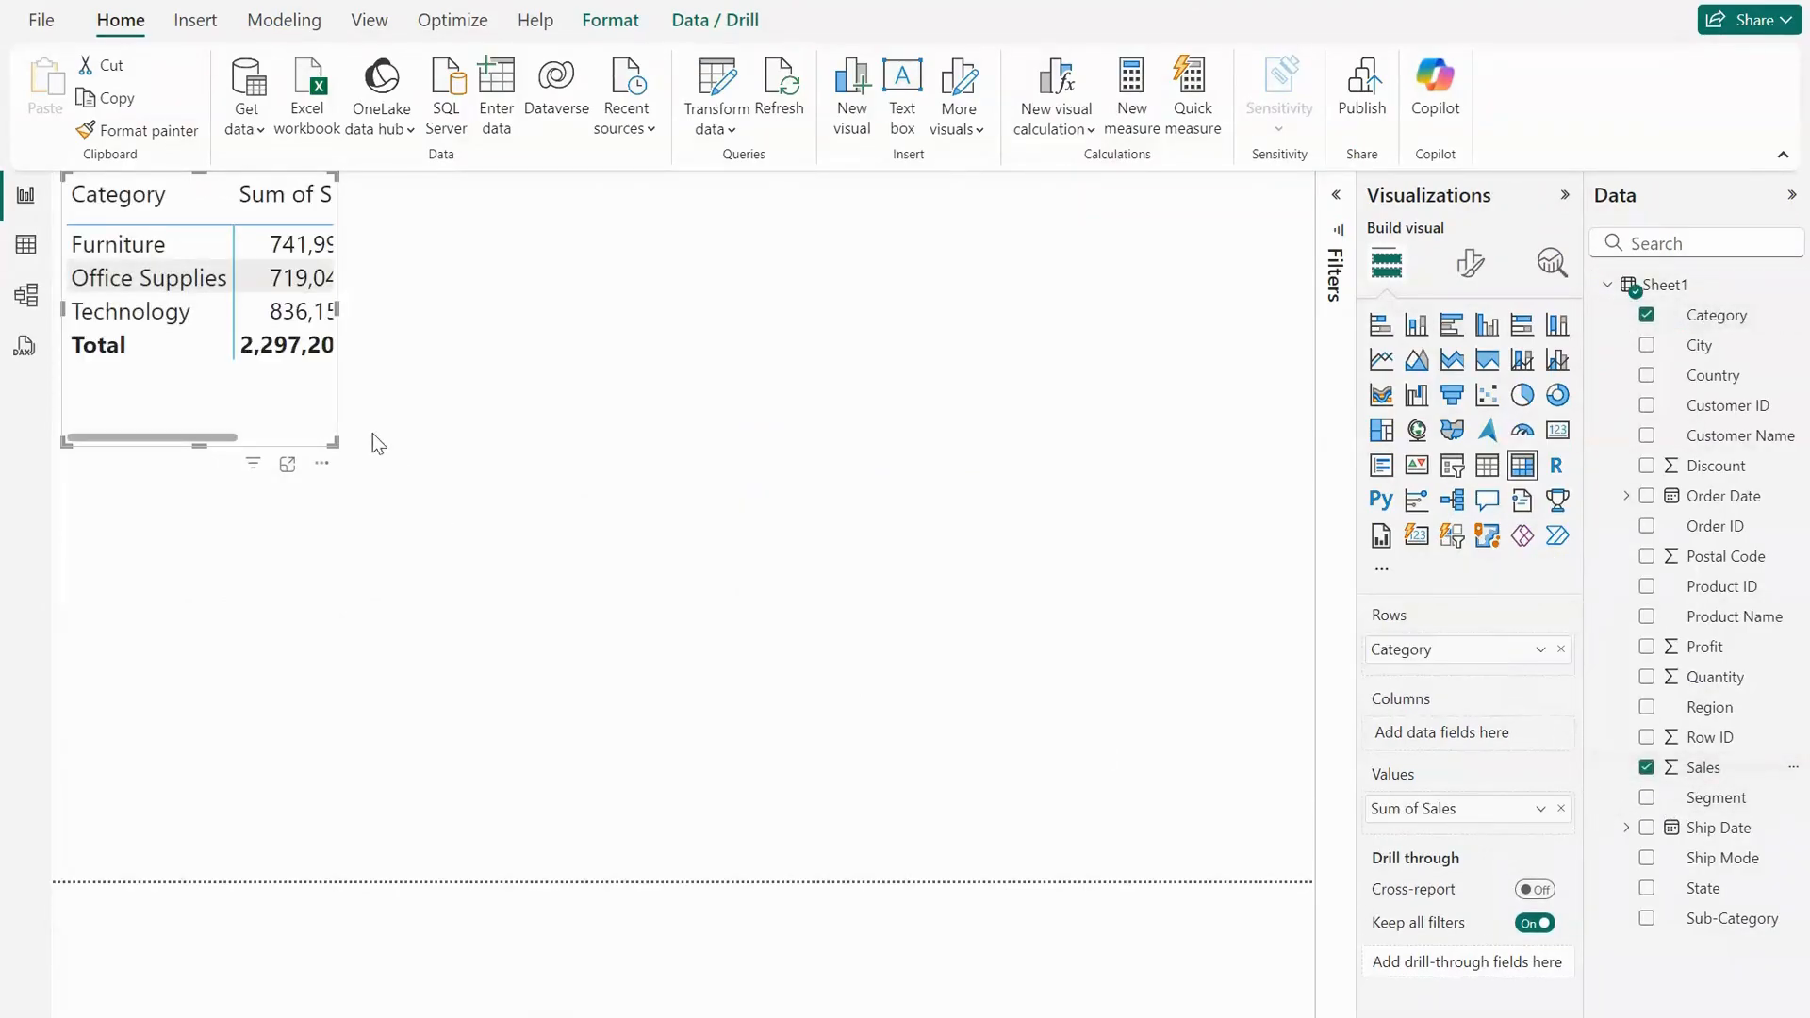
drag(341, 451, 563, 538)
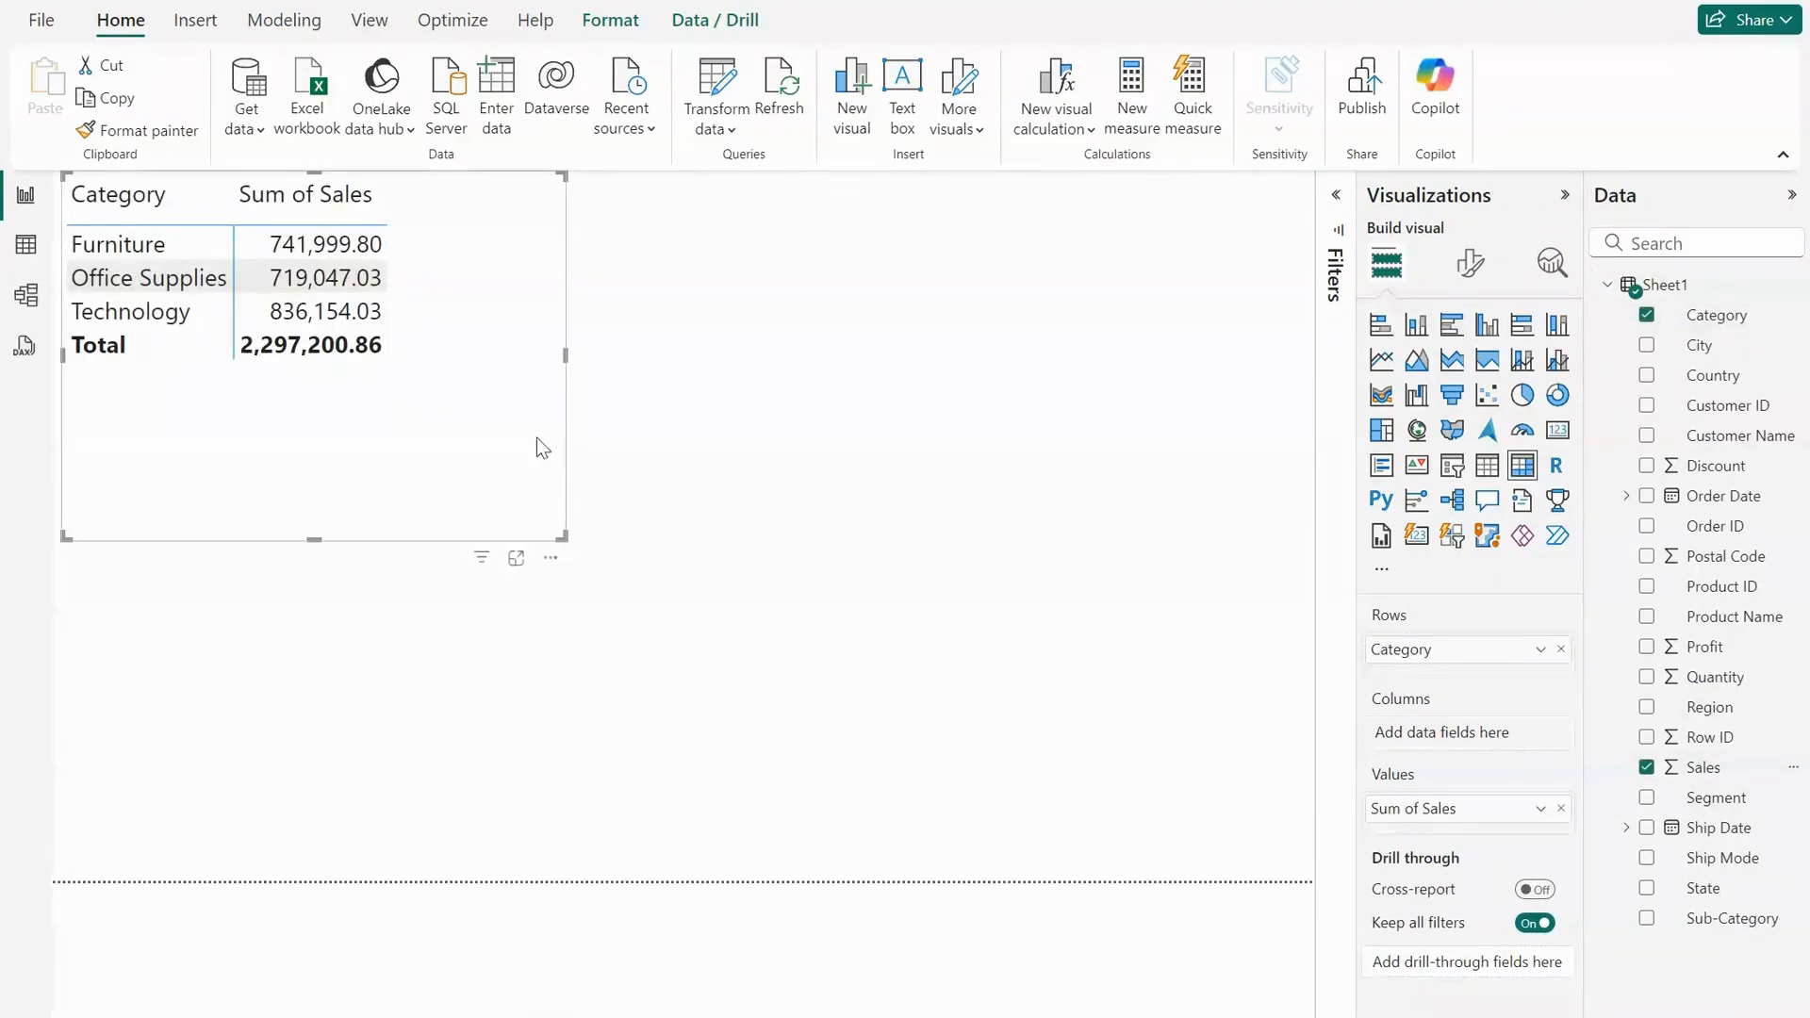
click(625, 281)
drag(476, 285, 800, 403)
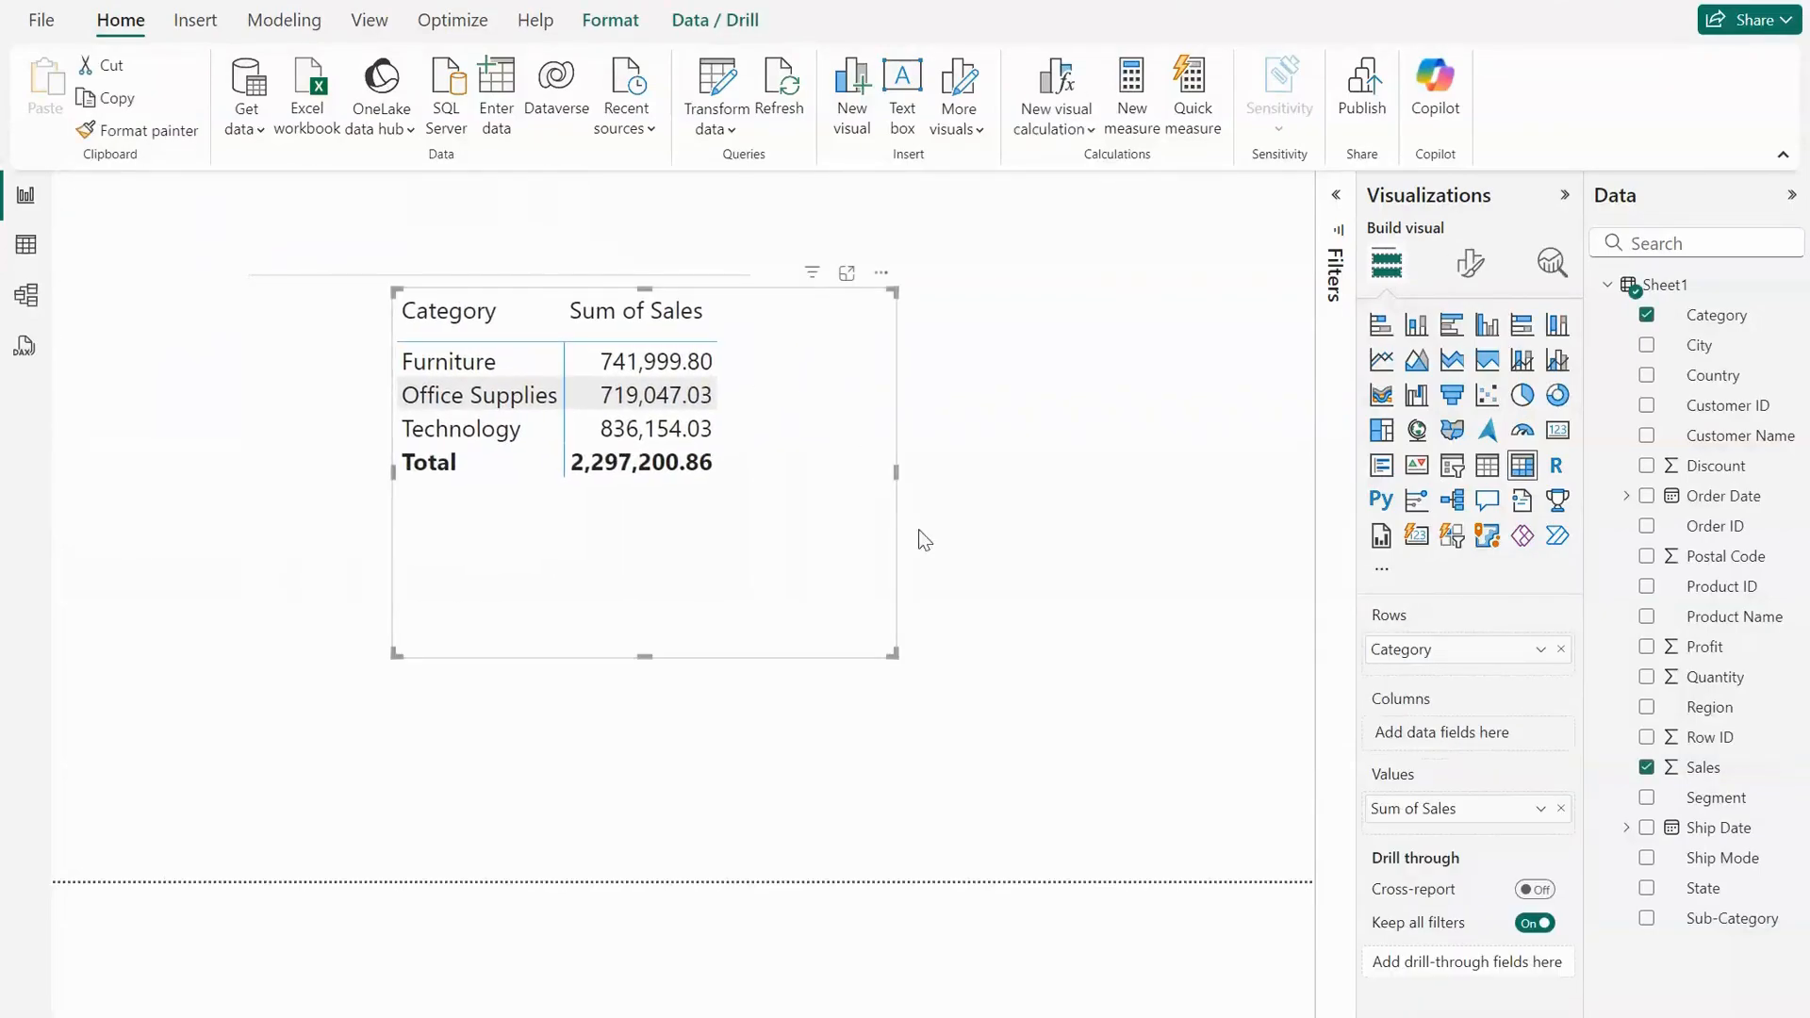
- Add Sub-Category below Category in the matrix rows, and try expanding and collapsing the Technology and Furniture rows
drag(1738, 919, 1510, 678)
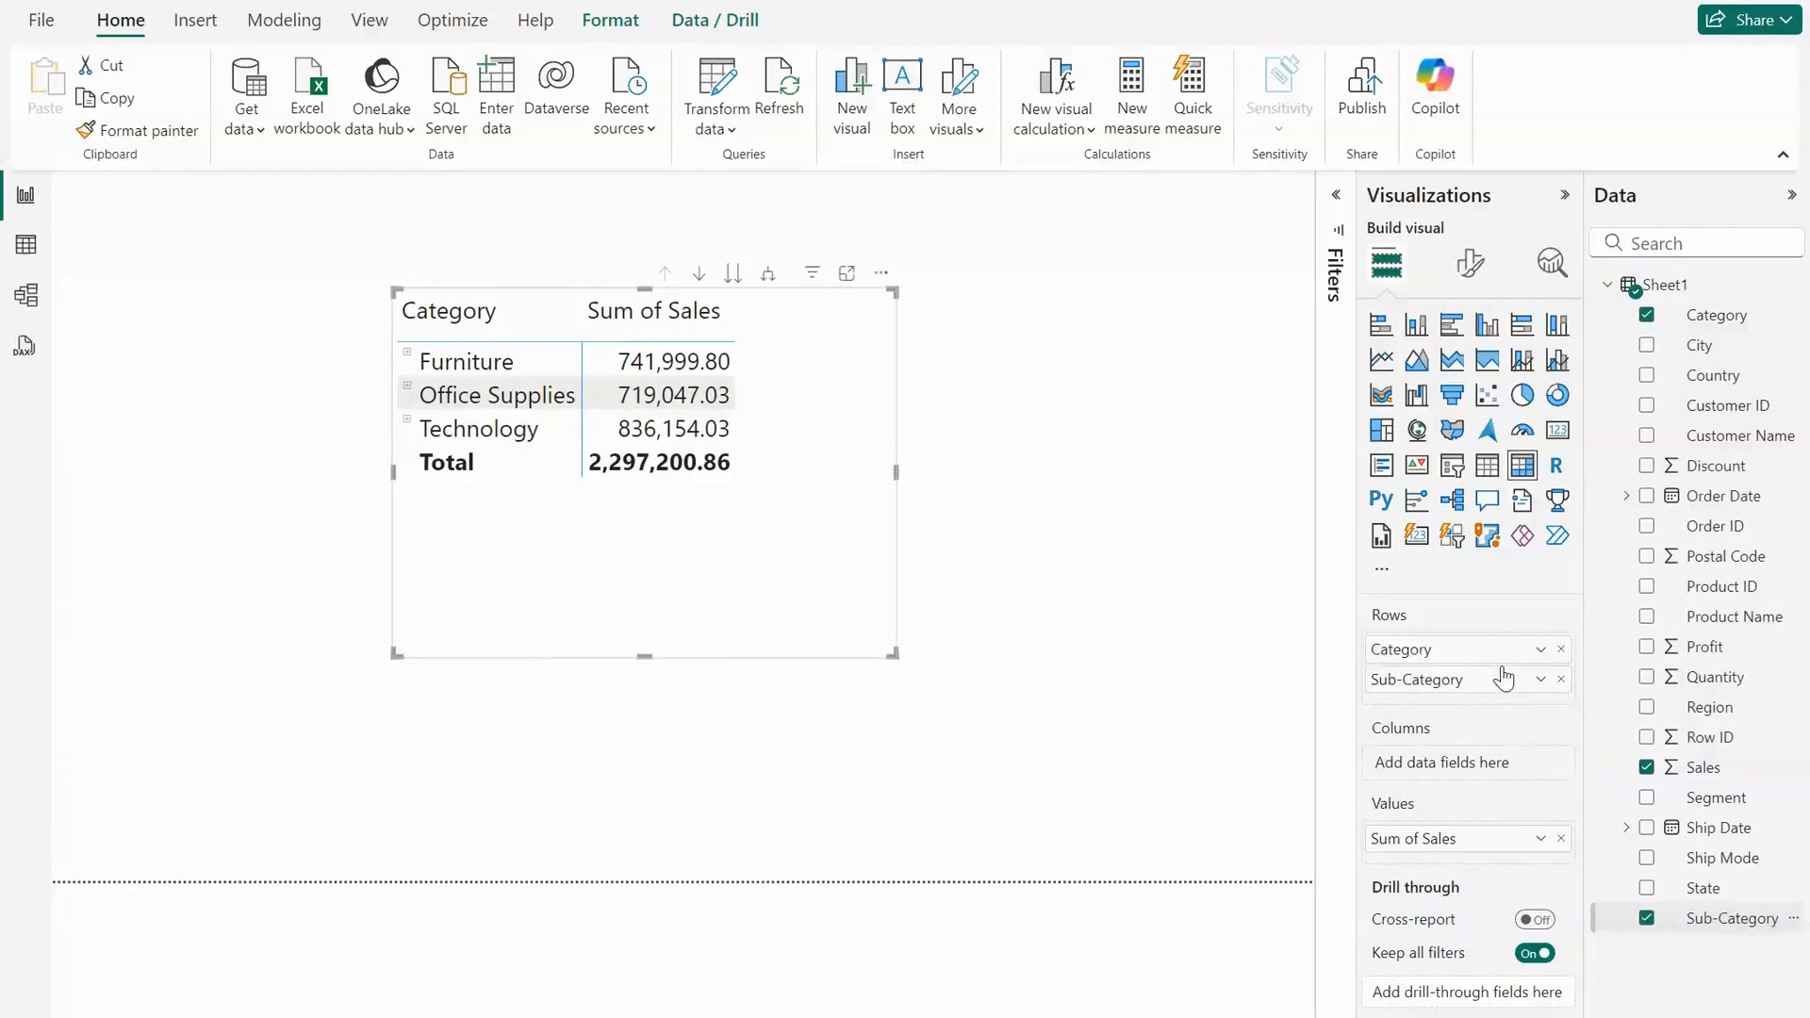
click(407, 423)
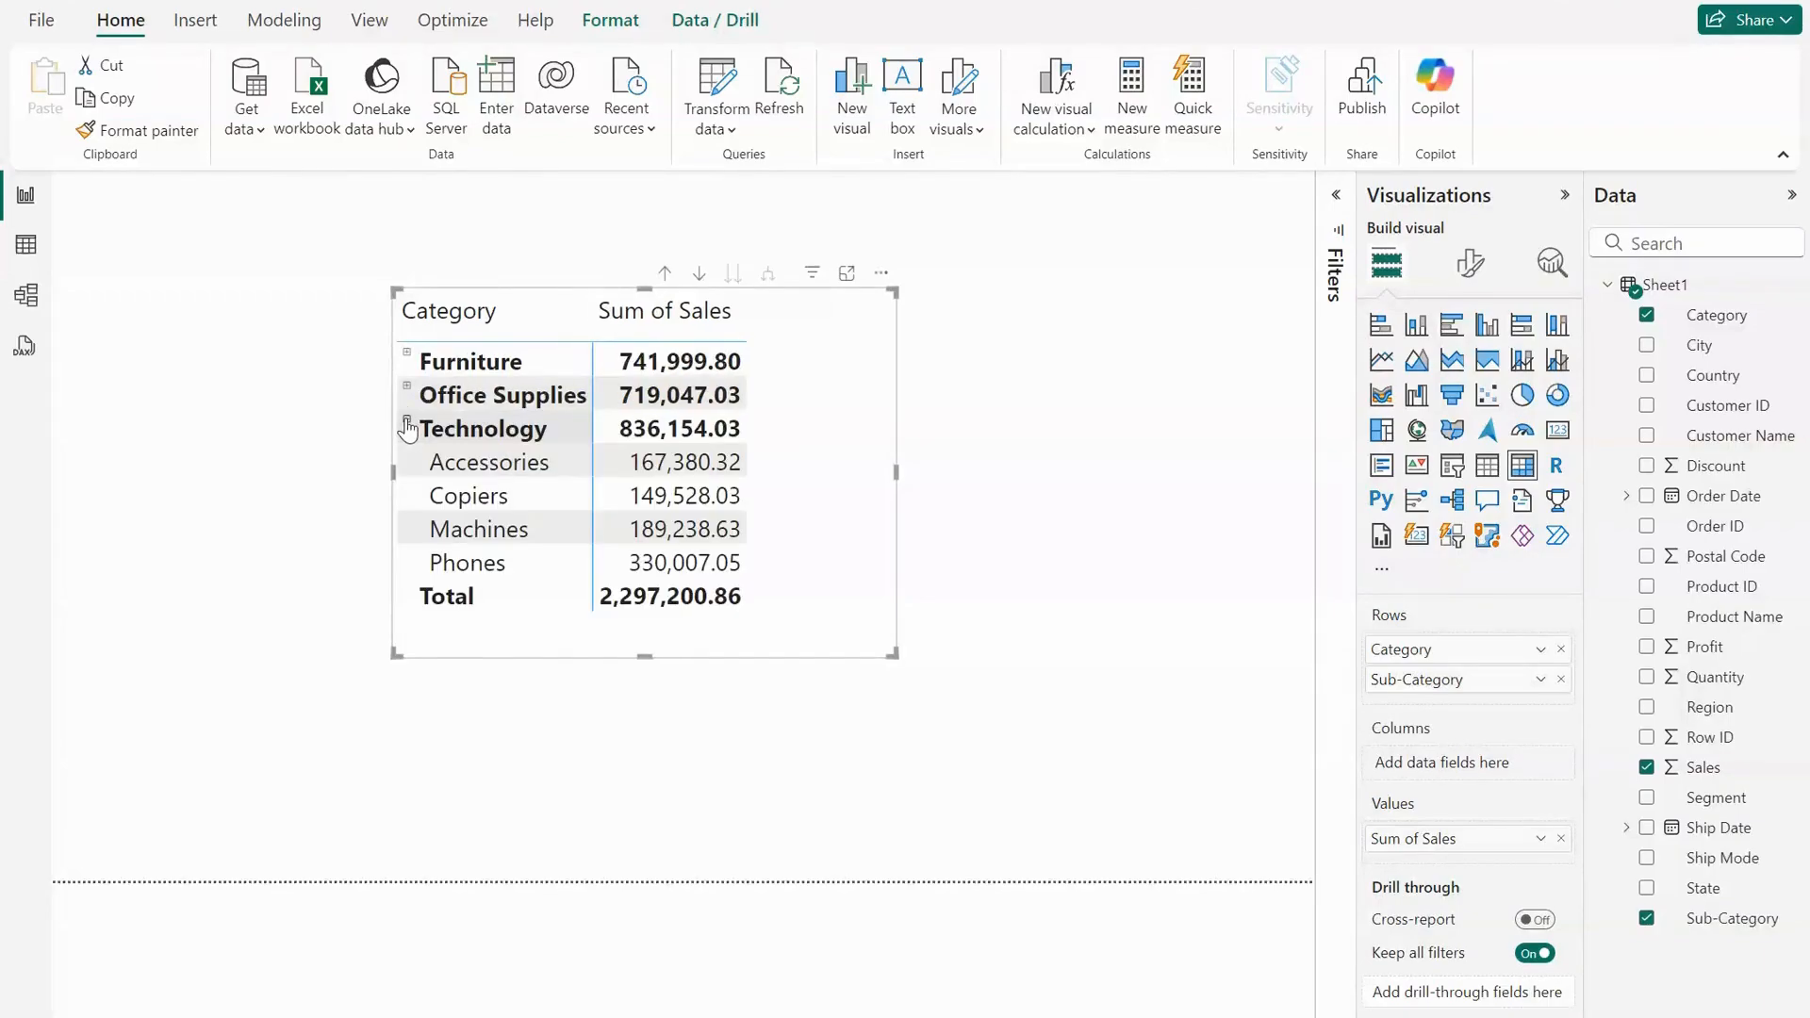
click(407, 356)
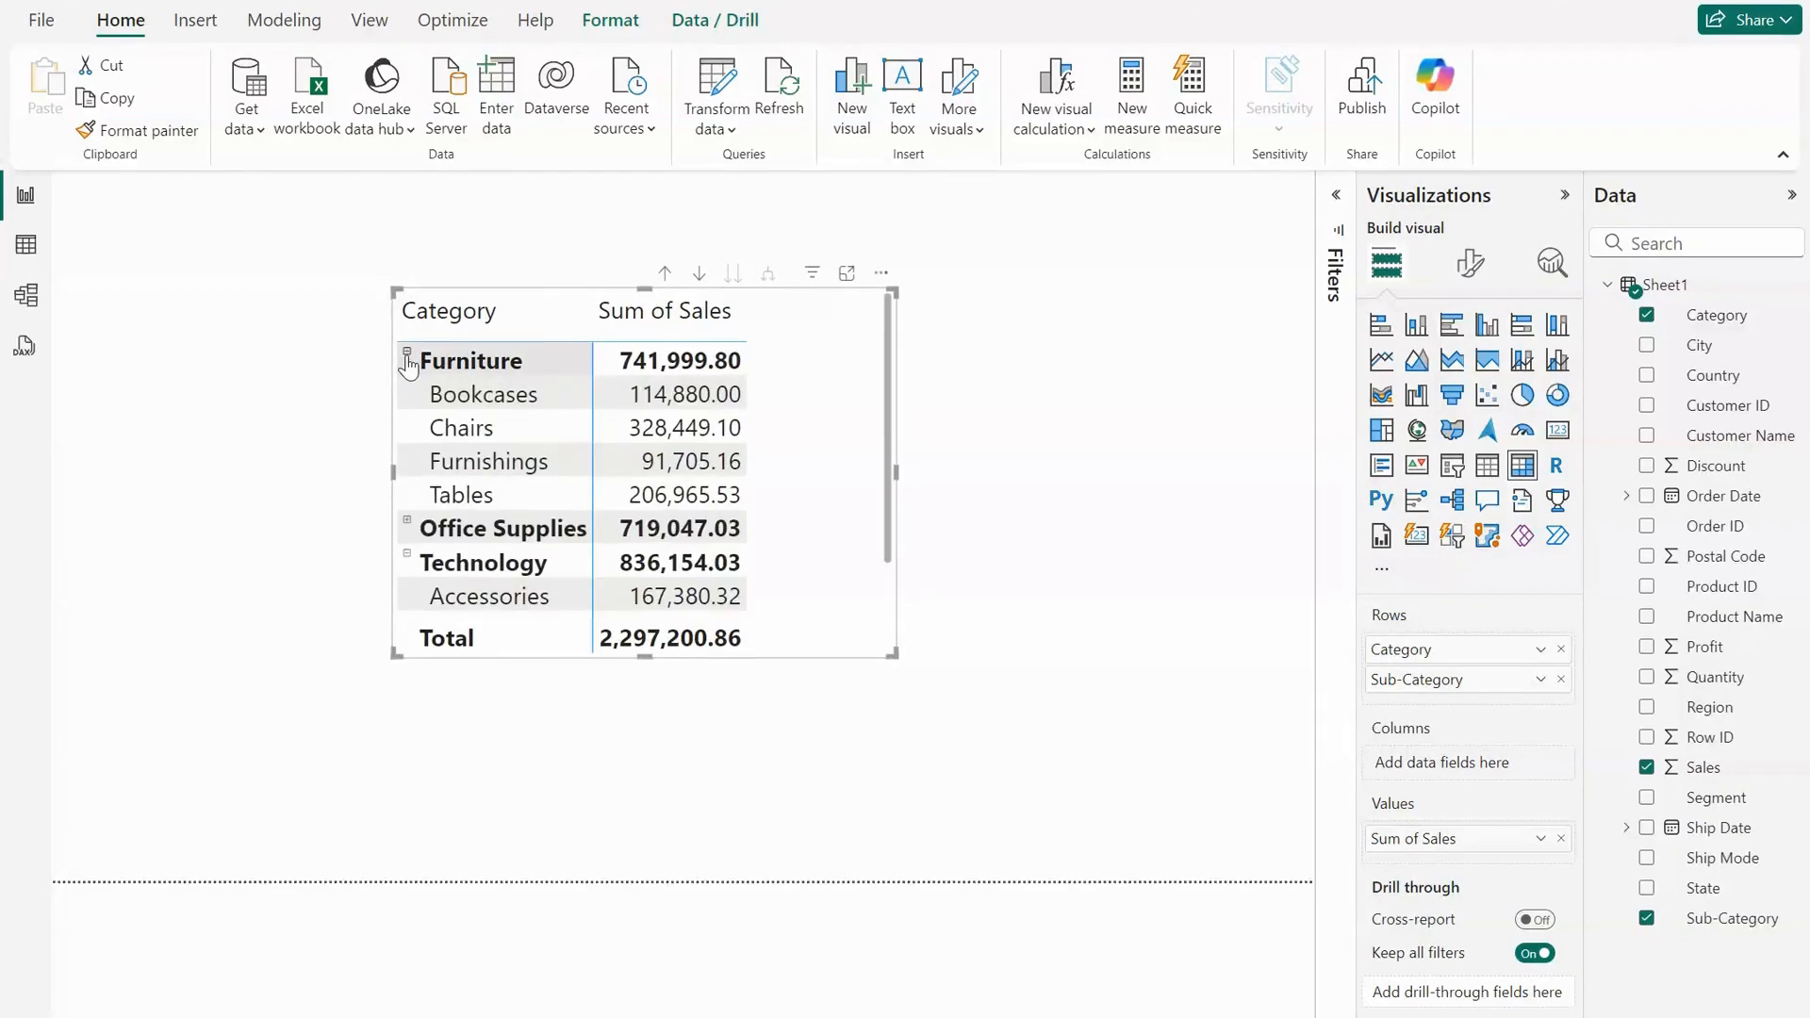
click(407, 356)
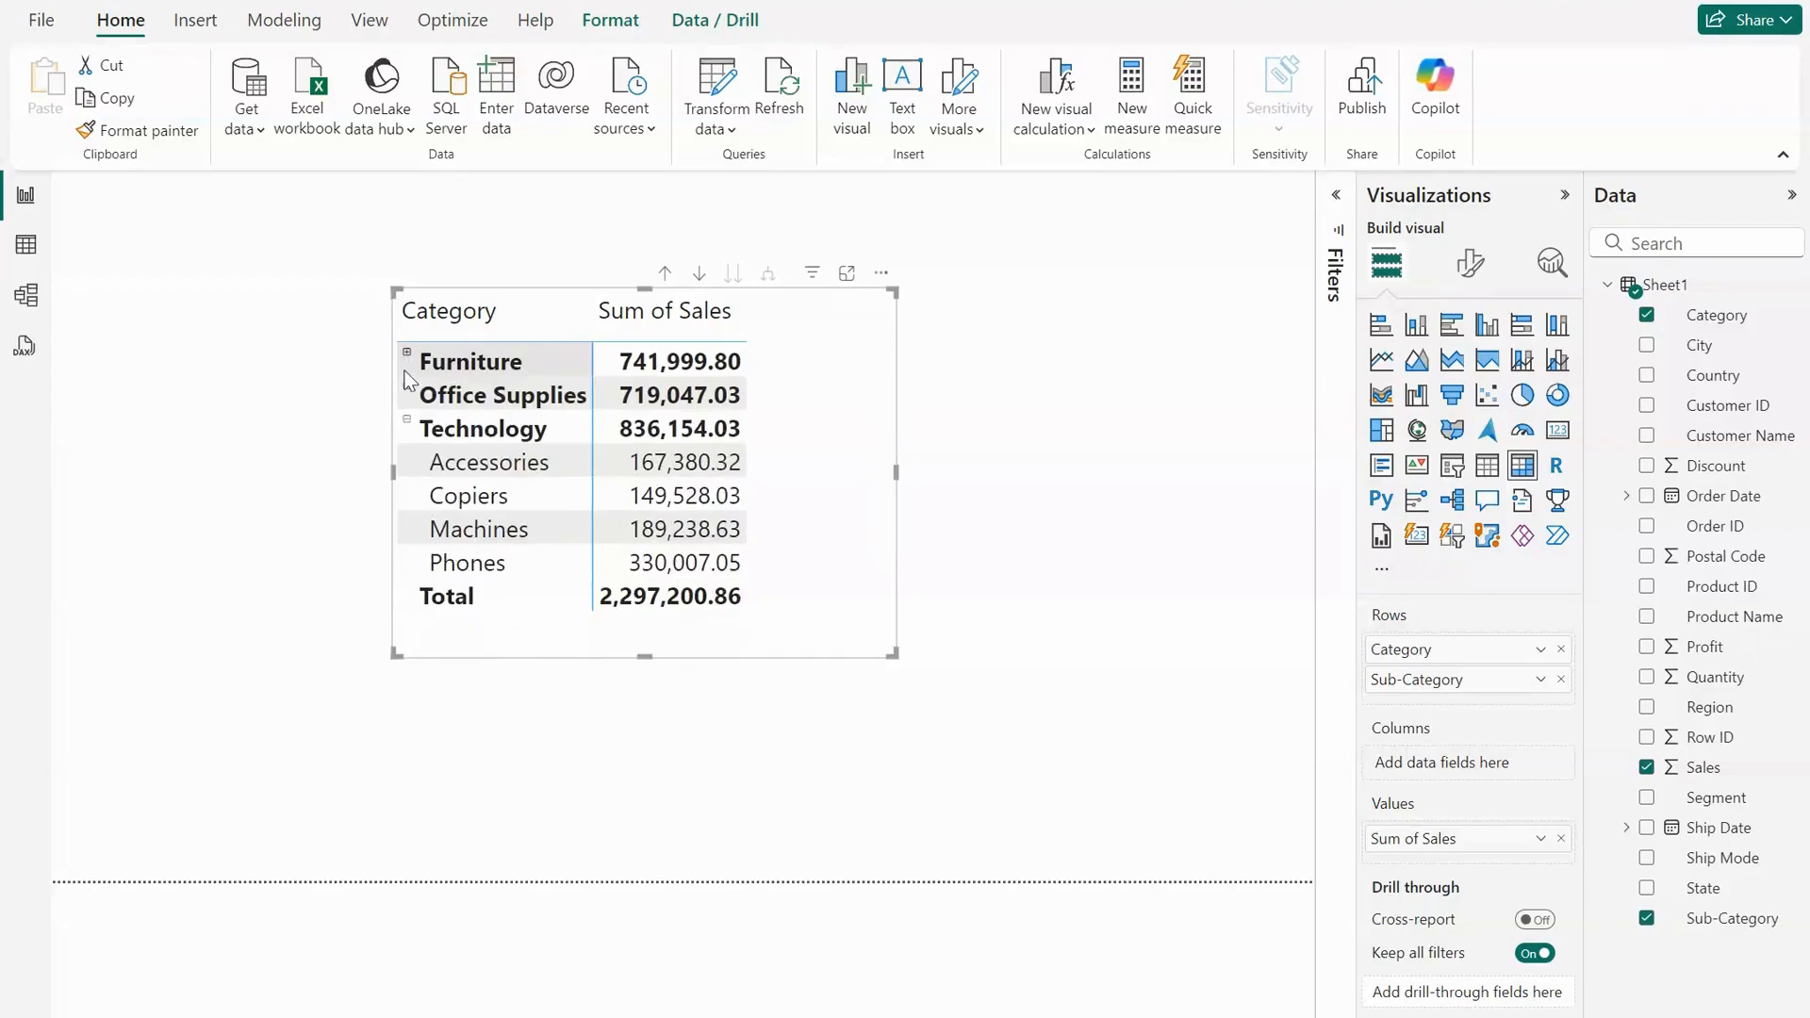
click(406, 423)
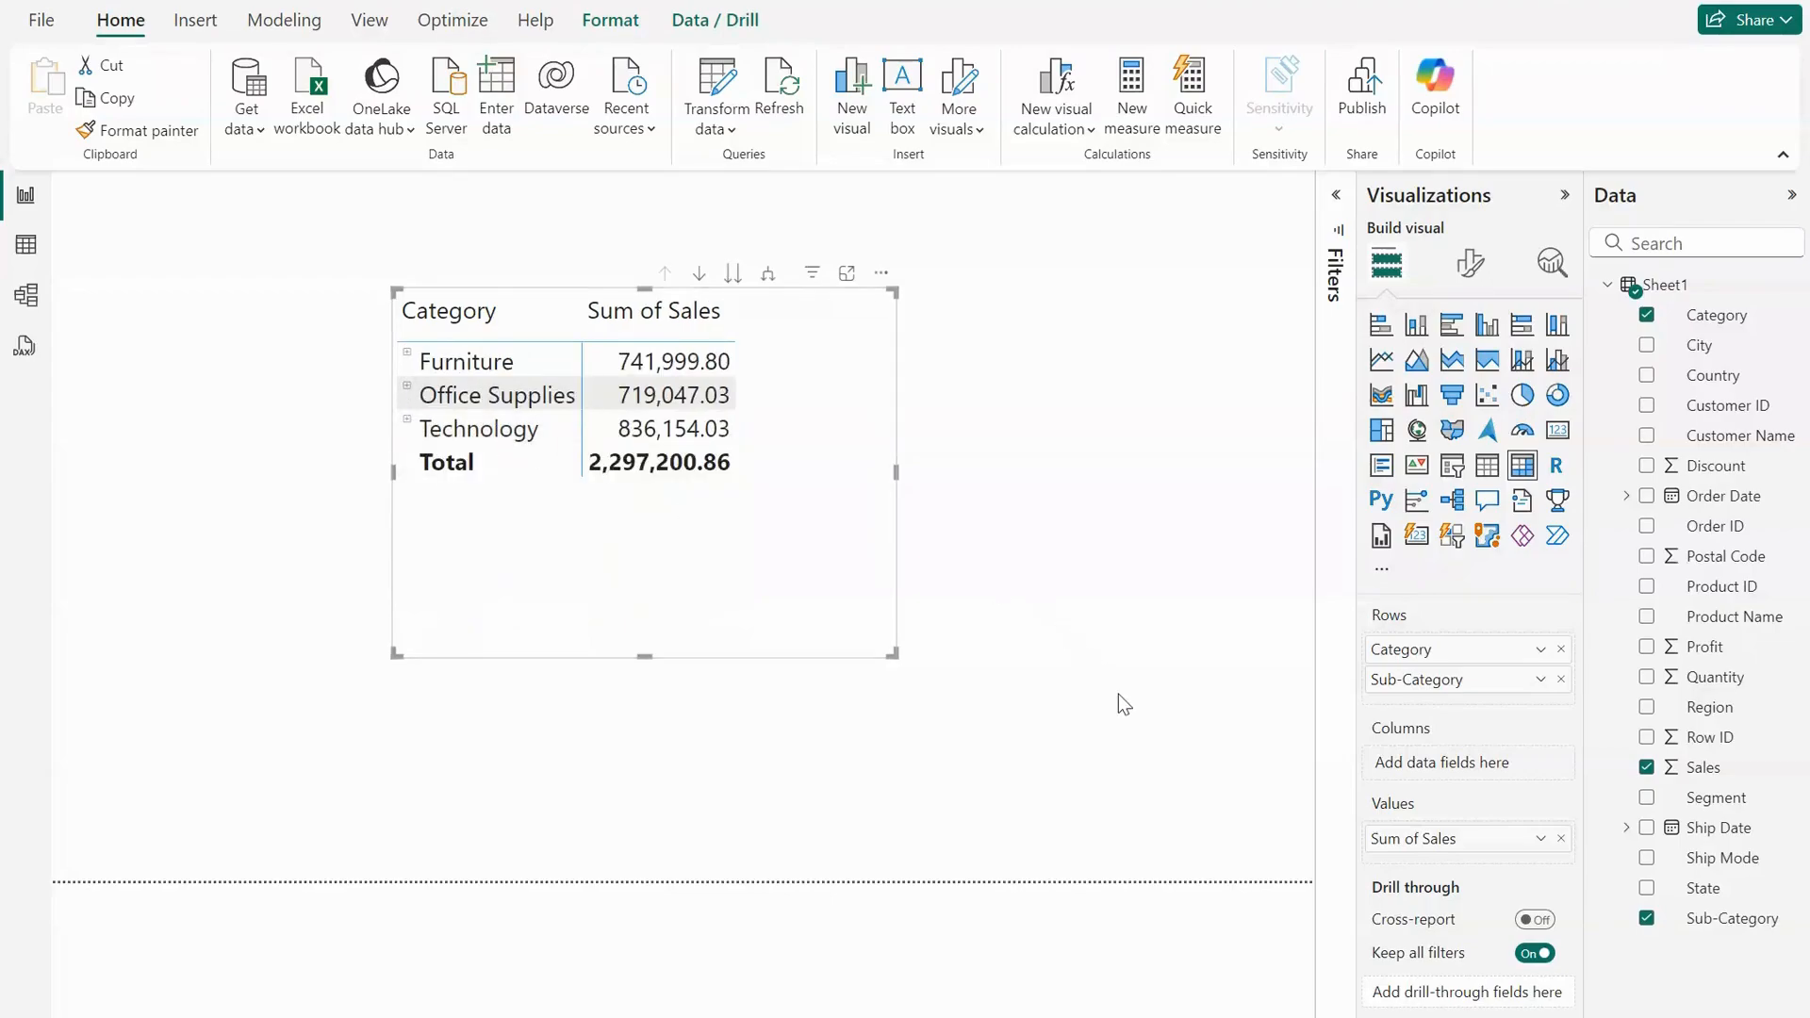
- Replace Sub-Category with Region in the matrix rows, and leave only Office Supplies expanded after also trying Furniture
drag(1701, 709, 1460, 679)
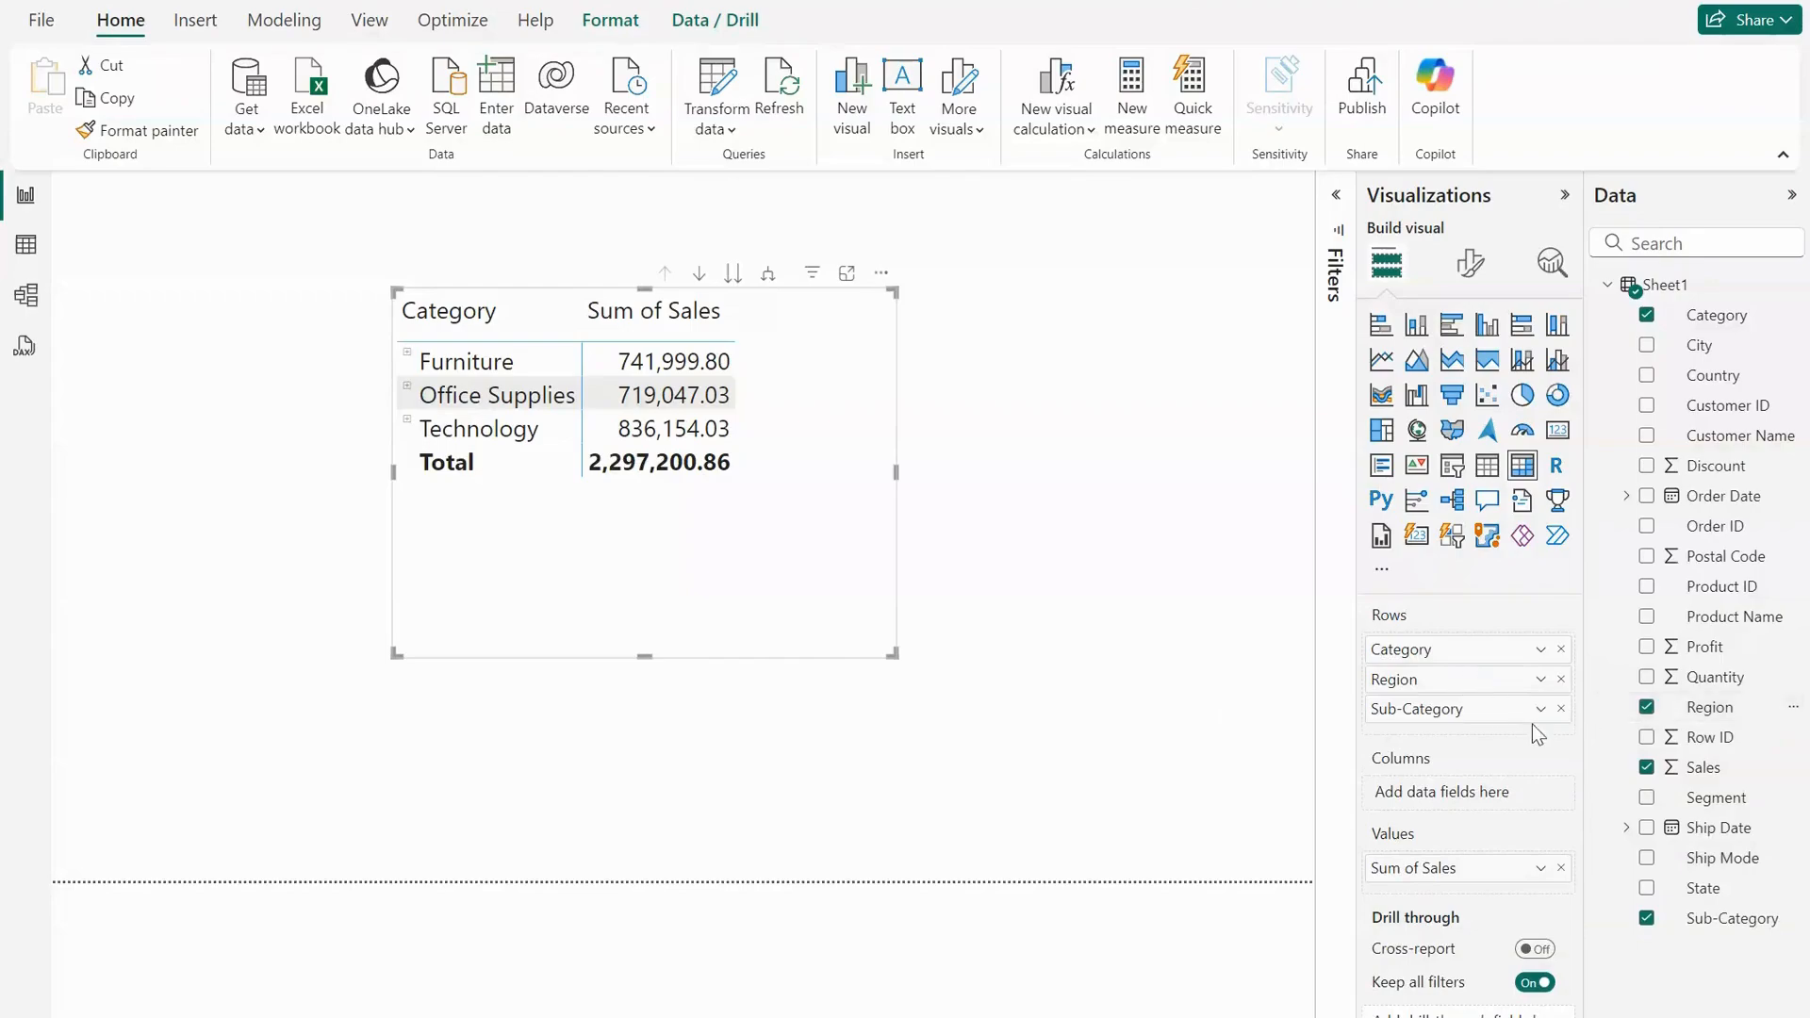
click(1560, 708)
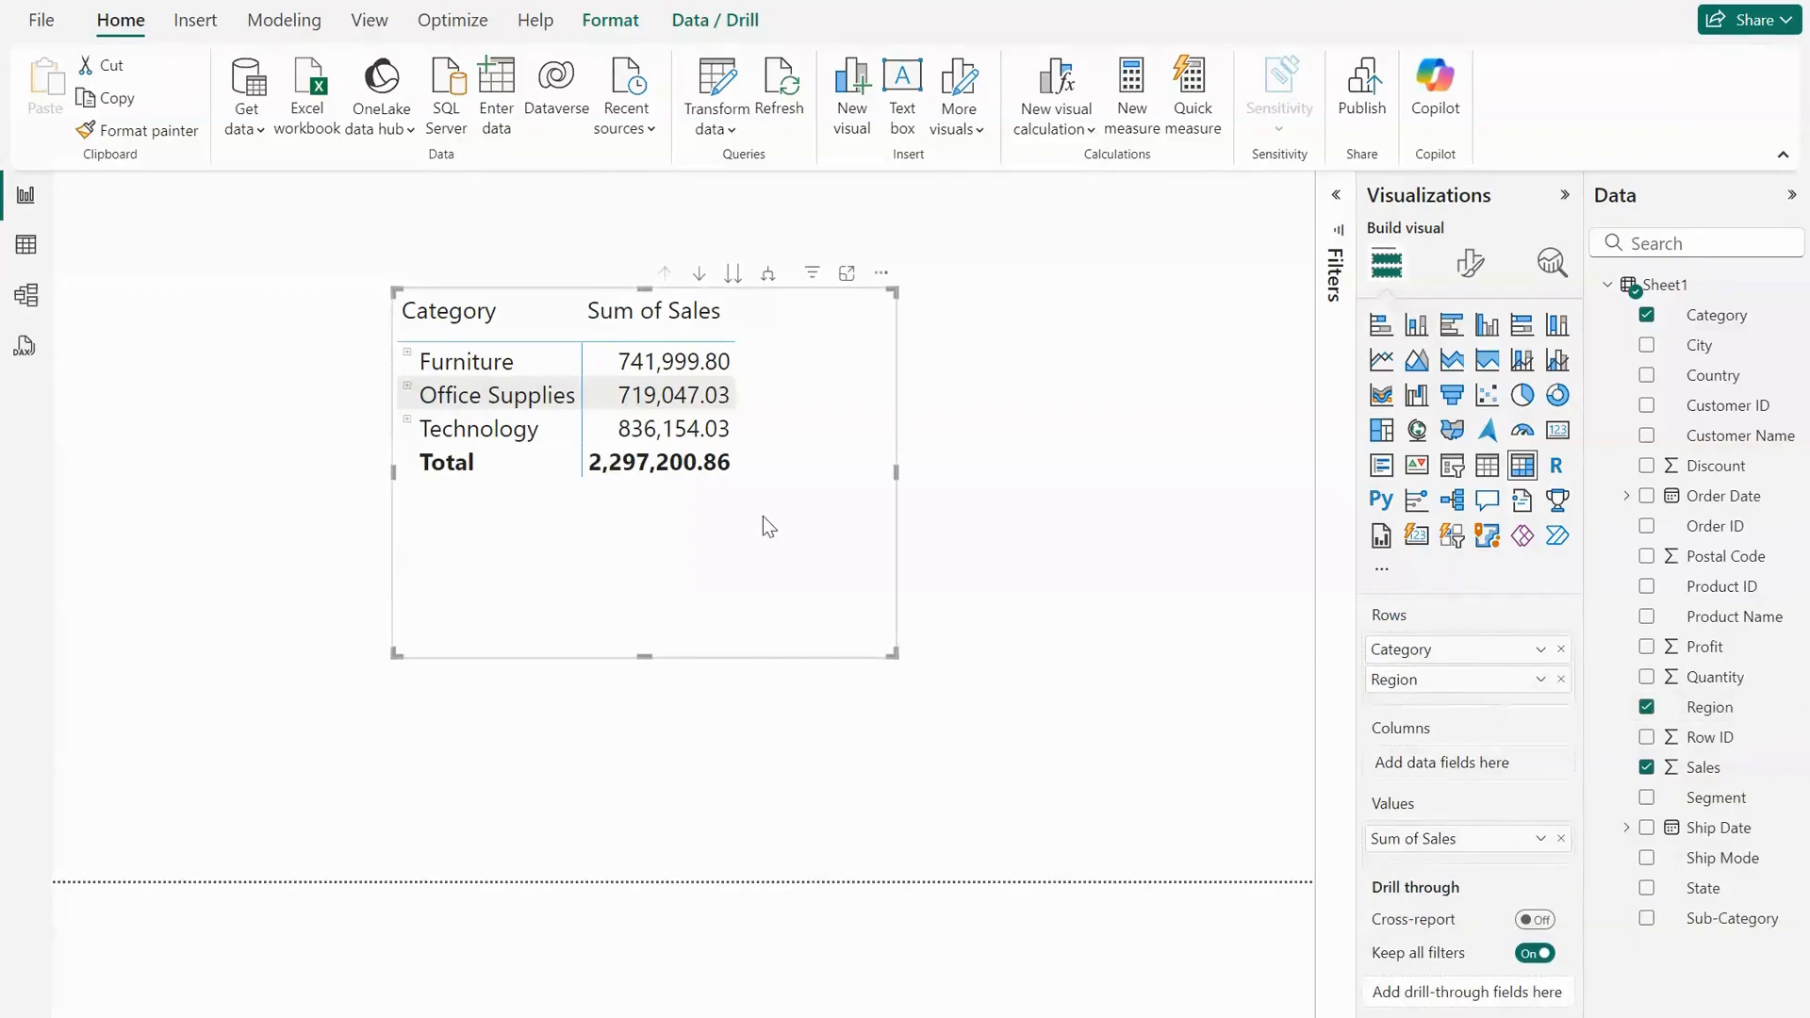
click(409, 355)
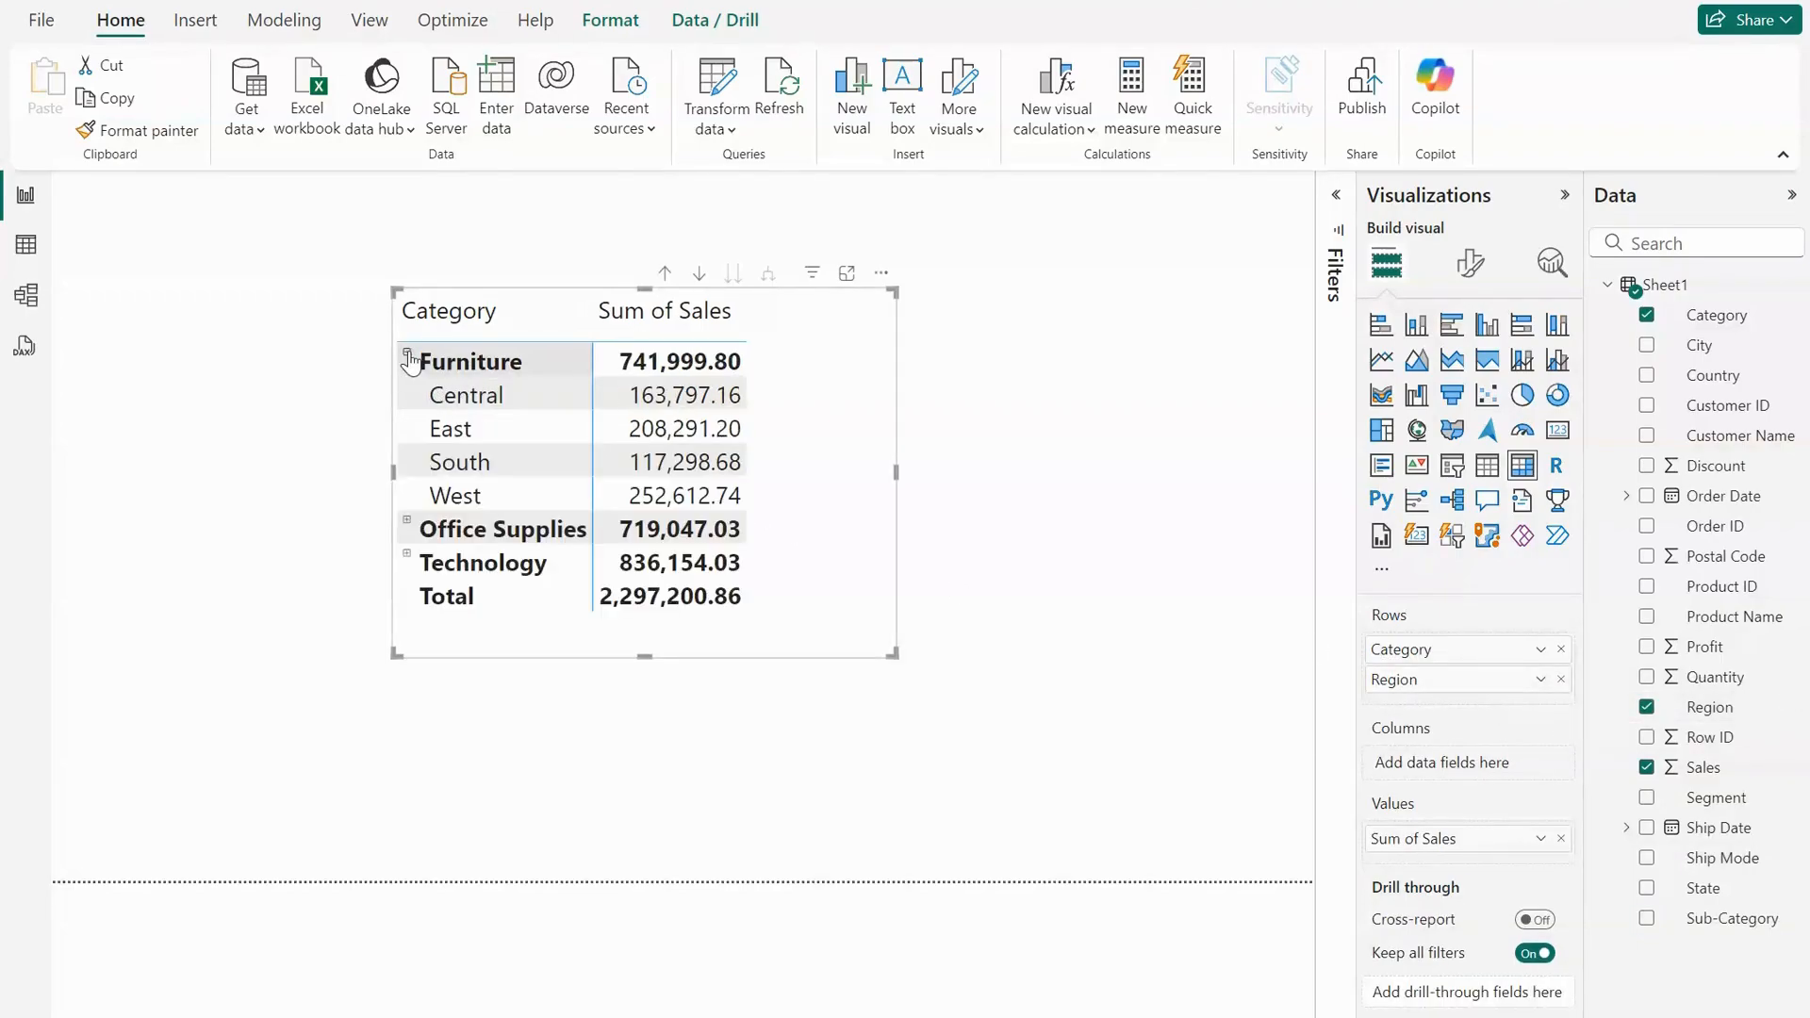
click(406, 524)
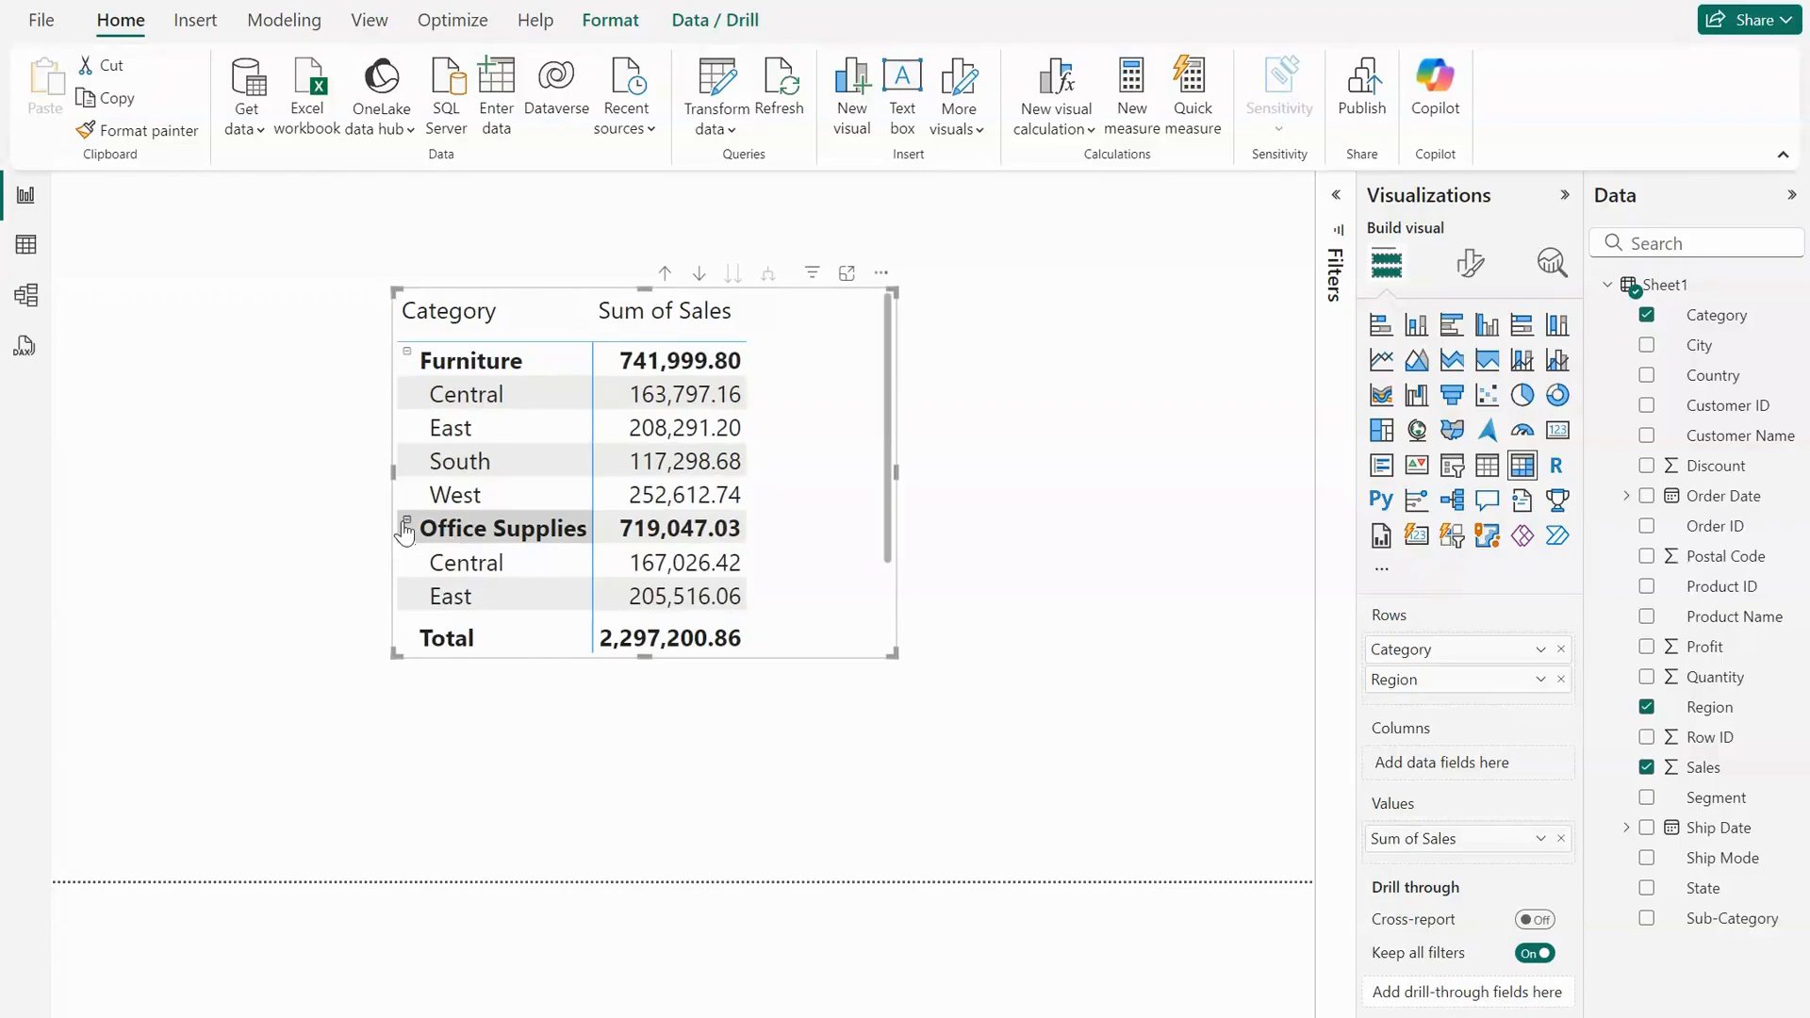
click(407, 352)
- Insert Sub-Category between Category and Region in a slightly enlarged matrix, and expand all rows down to the Region level
drag(1697, 919, 1475, 679)
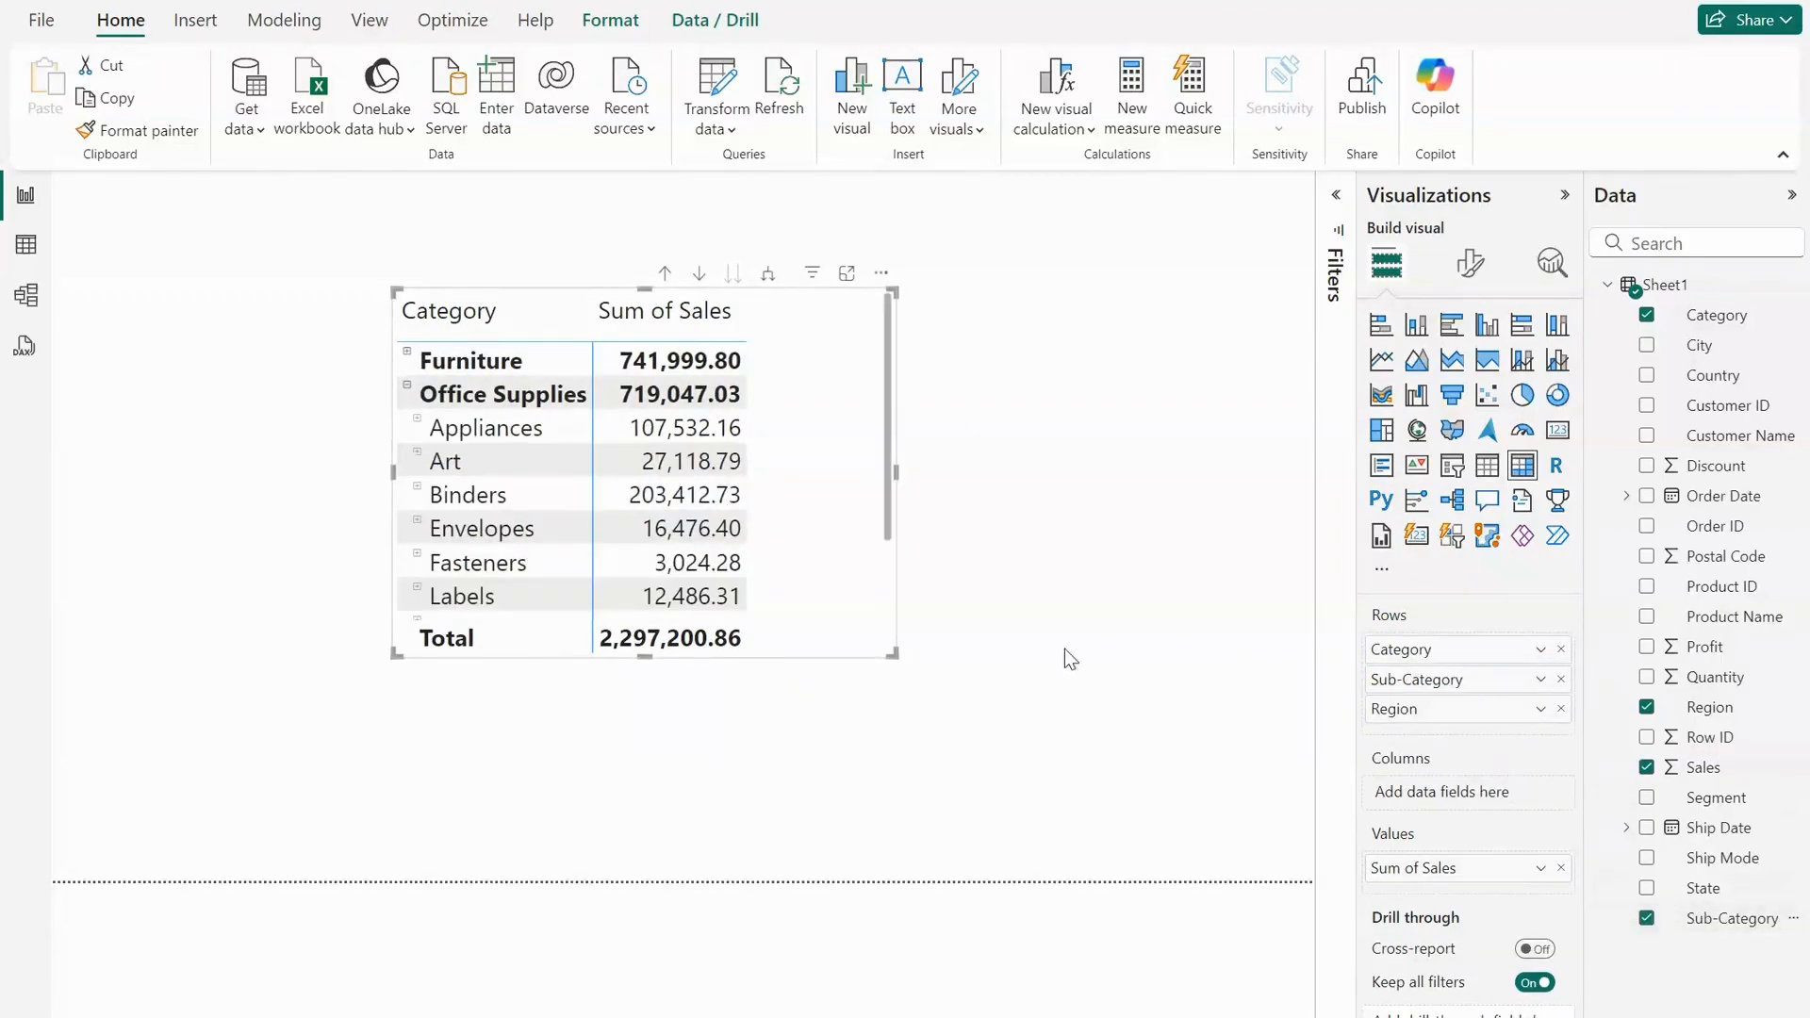
drag(893, 655, 965, 699)
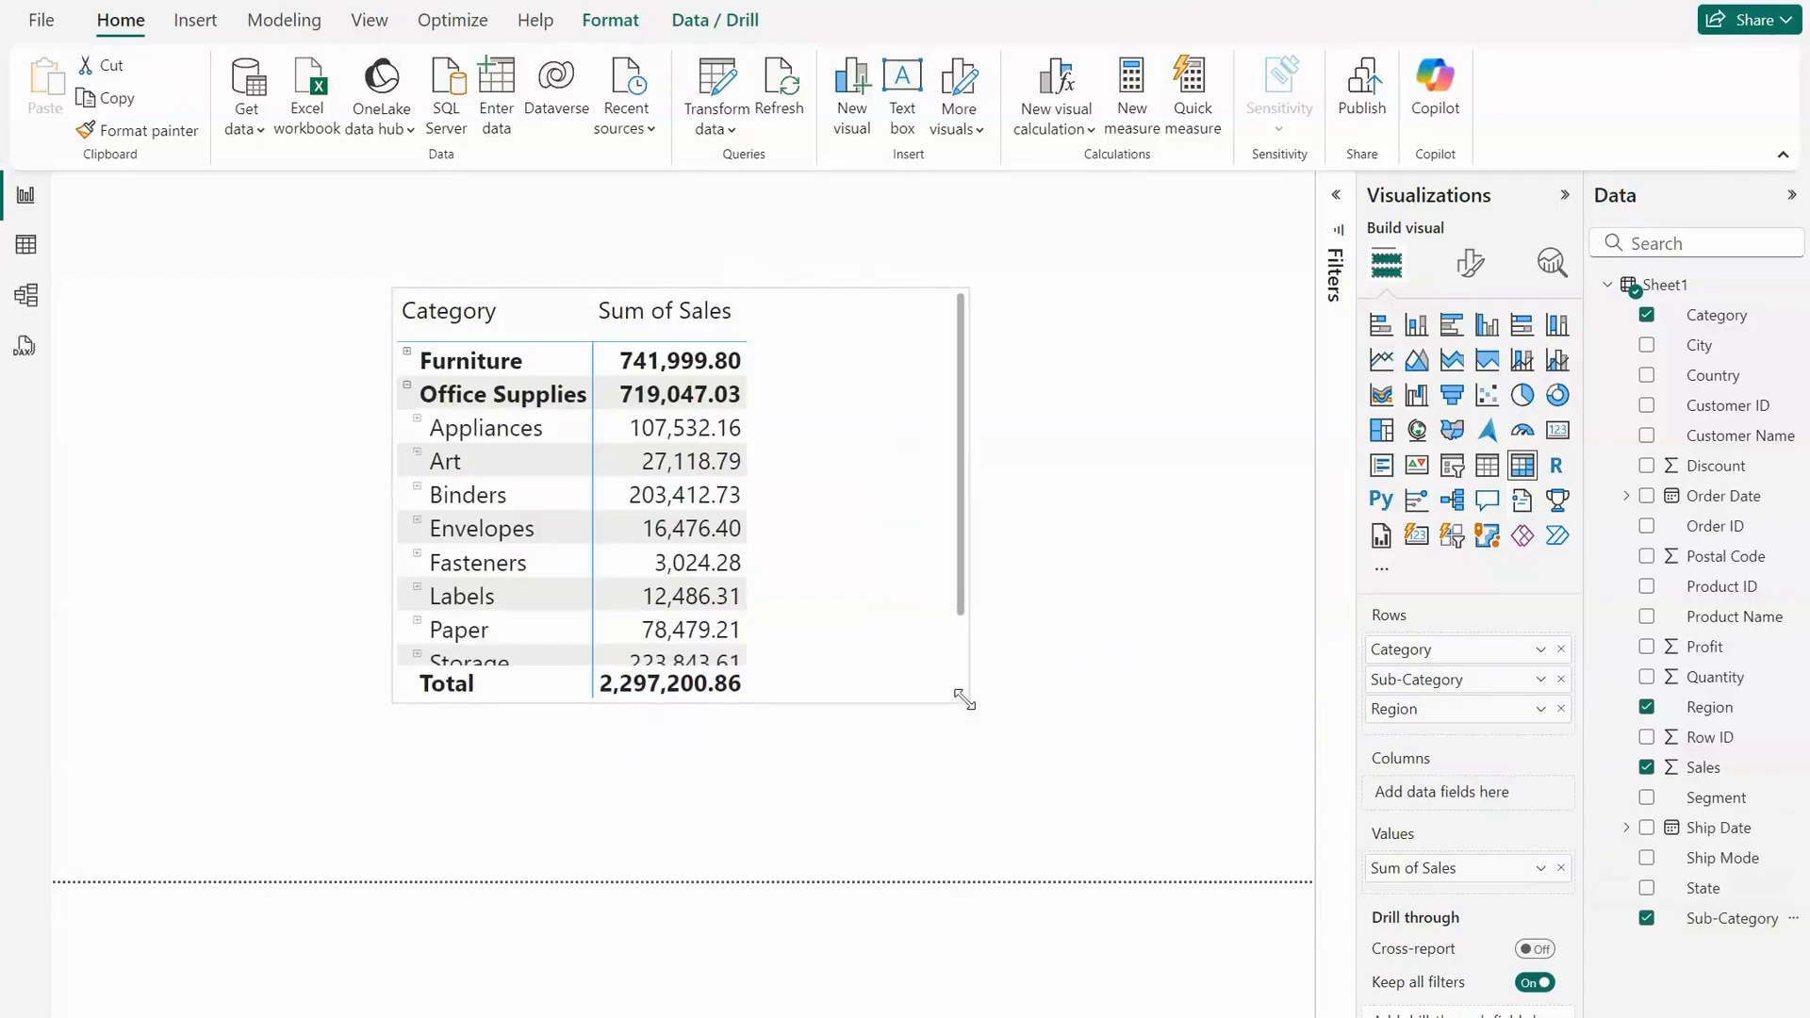
click(839, 276)
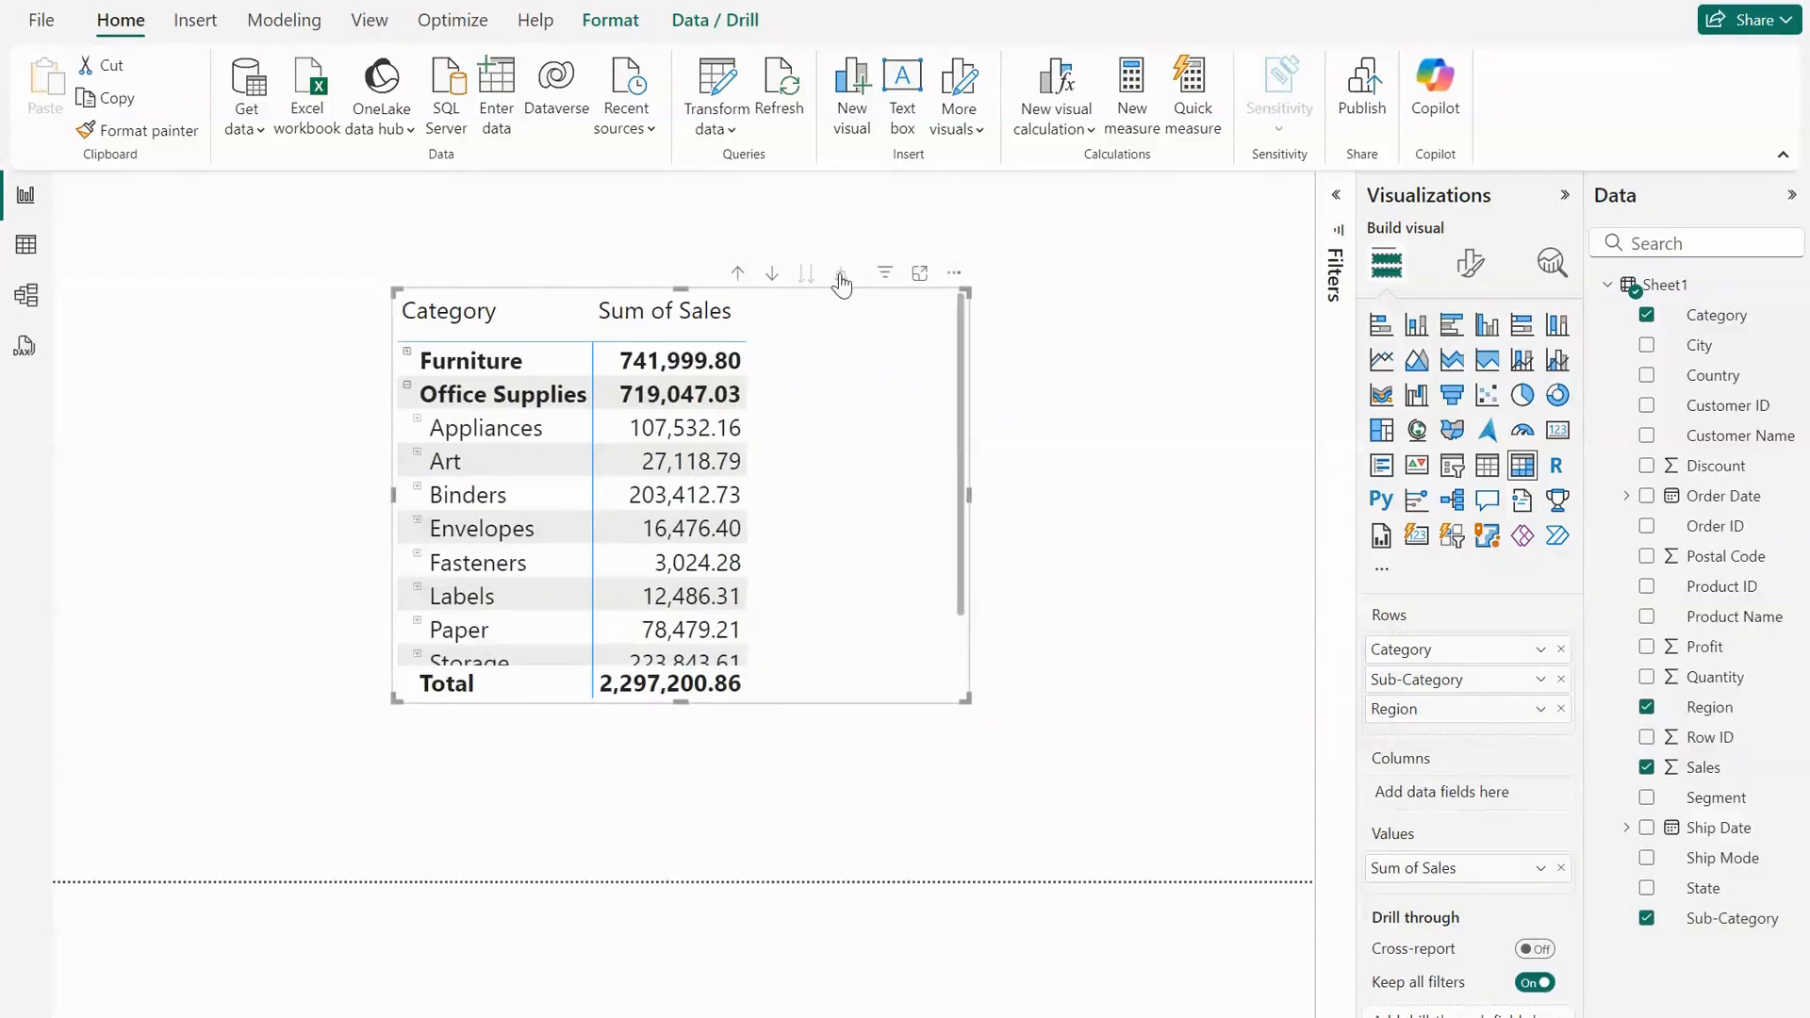
mouse_move(958, 314)
mouse_down()
mouse_move(967, 393)
mouse_move(964, 307)
mouse_up()
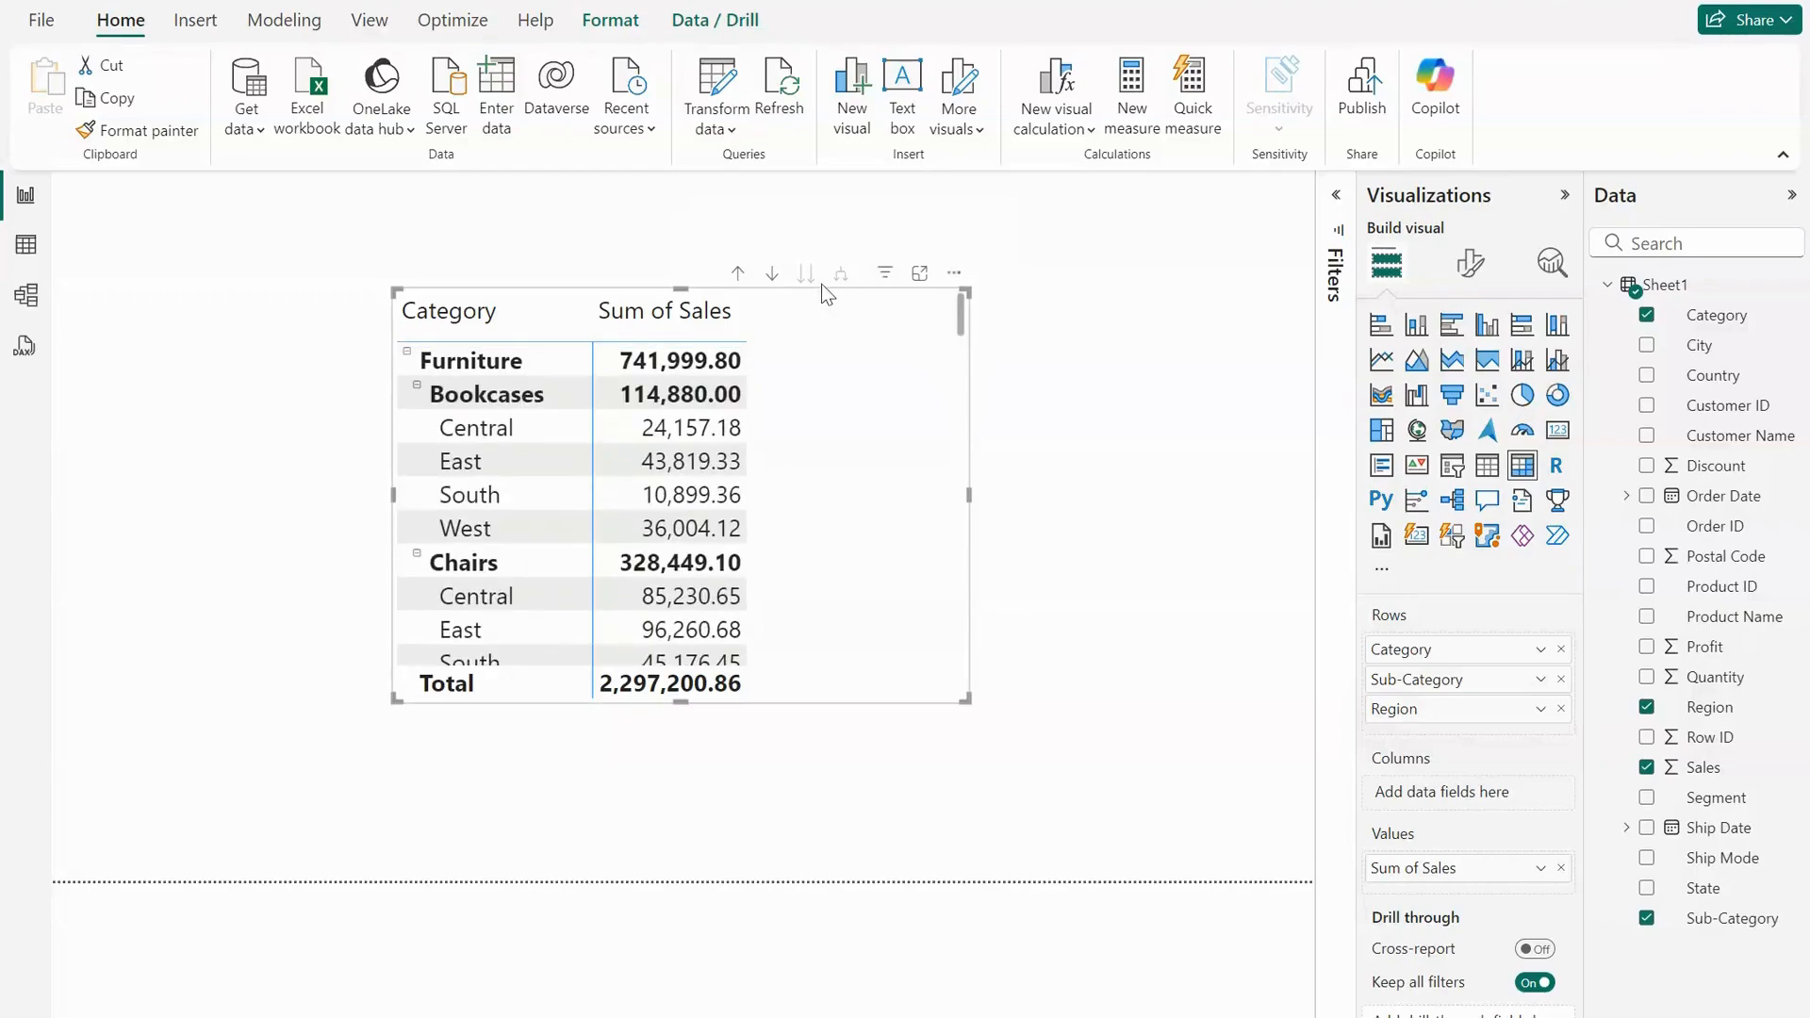
- Collapse the rows to Category, view the Sub-Category and Region levels on their own, and return to the Category level
click(738, 275)
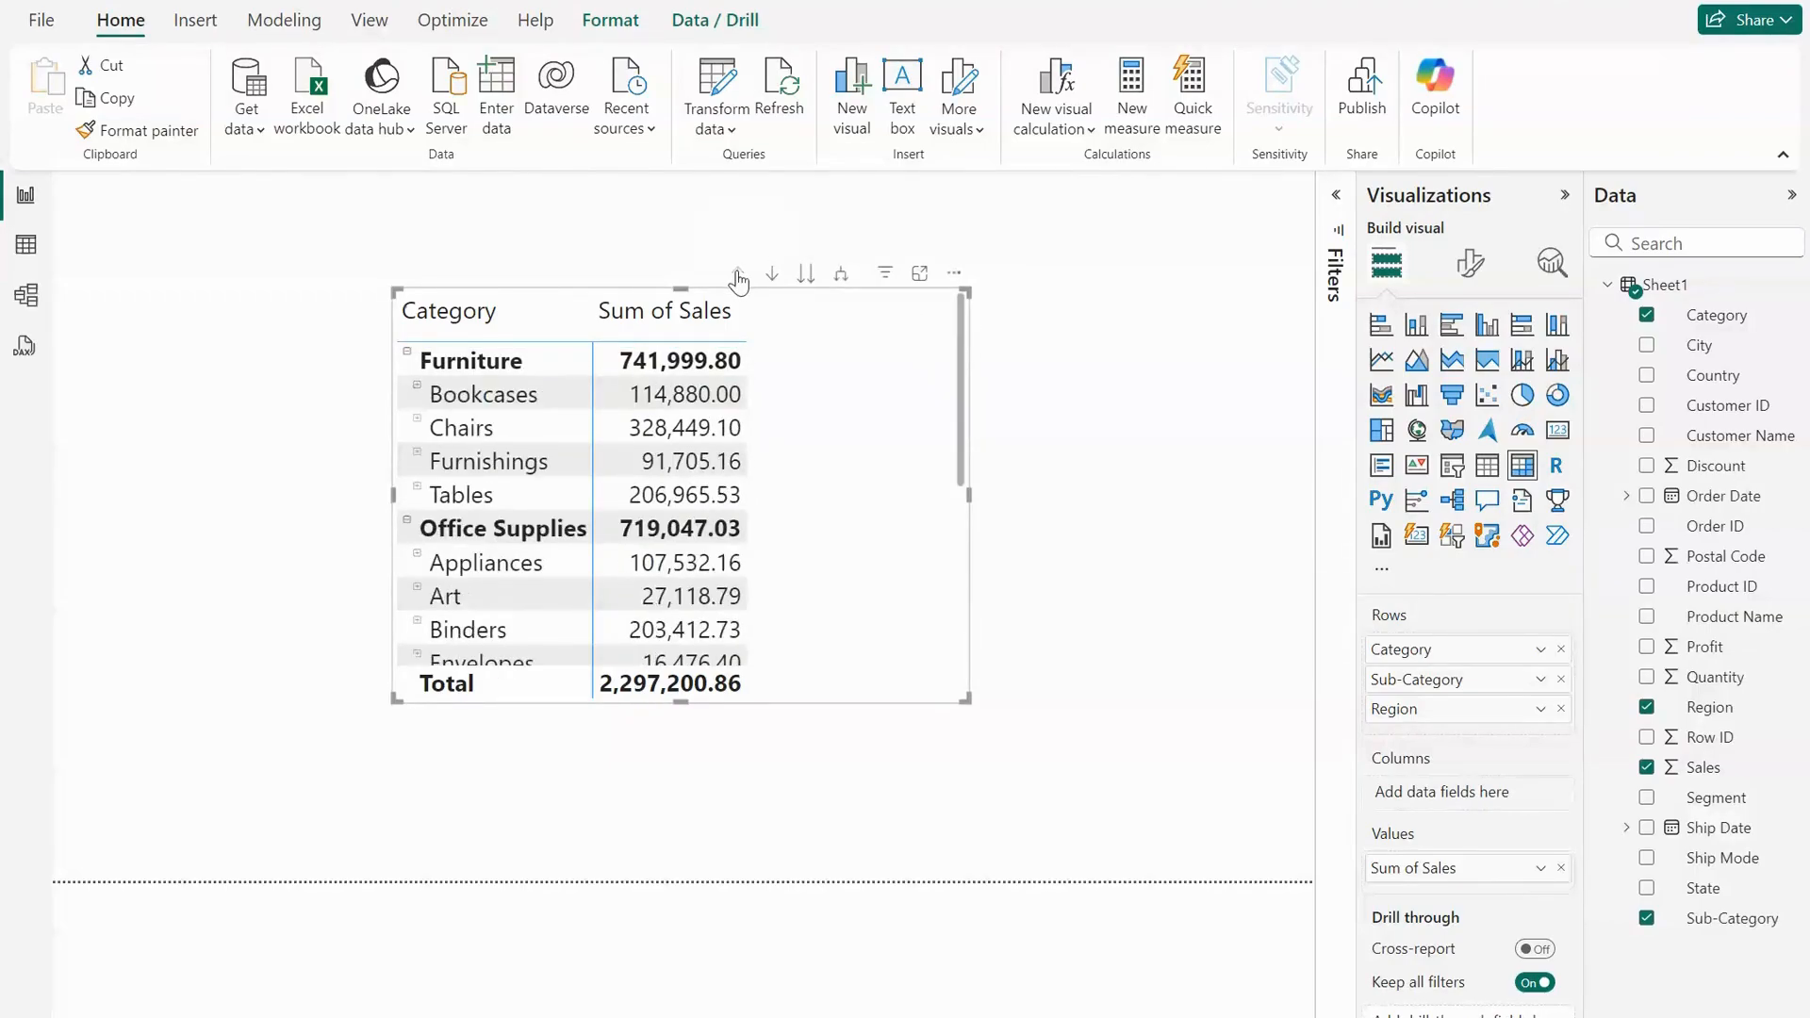
click(738, 275)
click(808, 275)
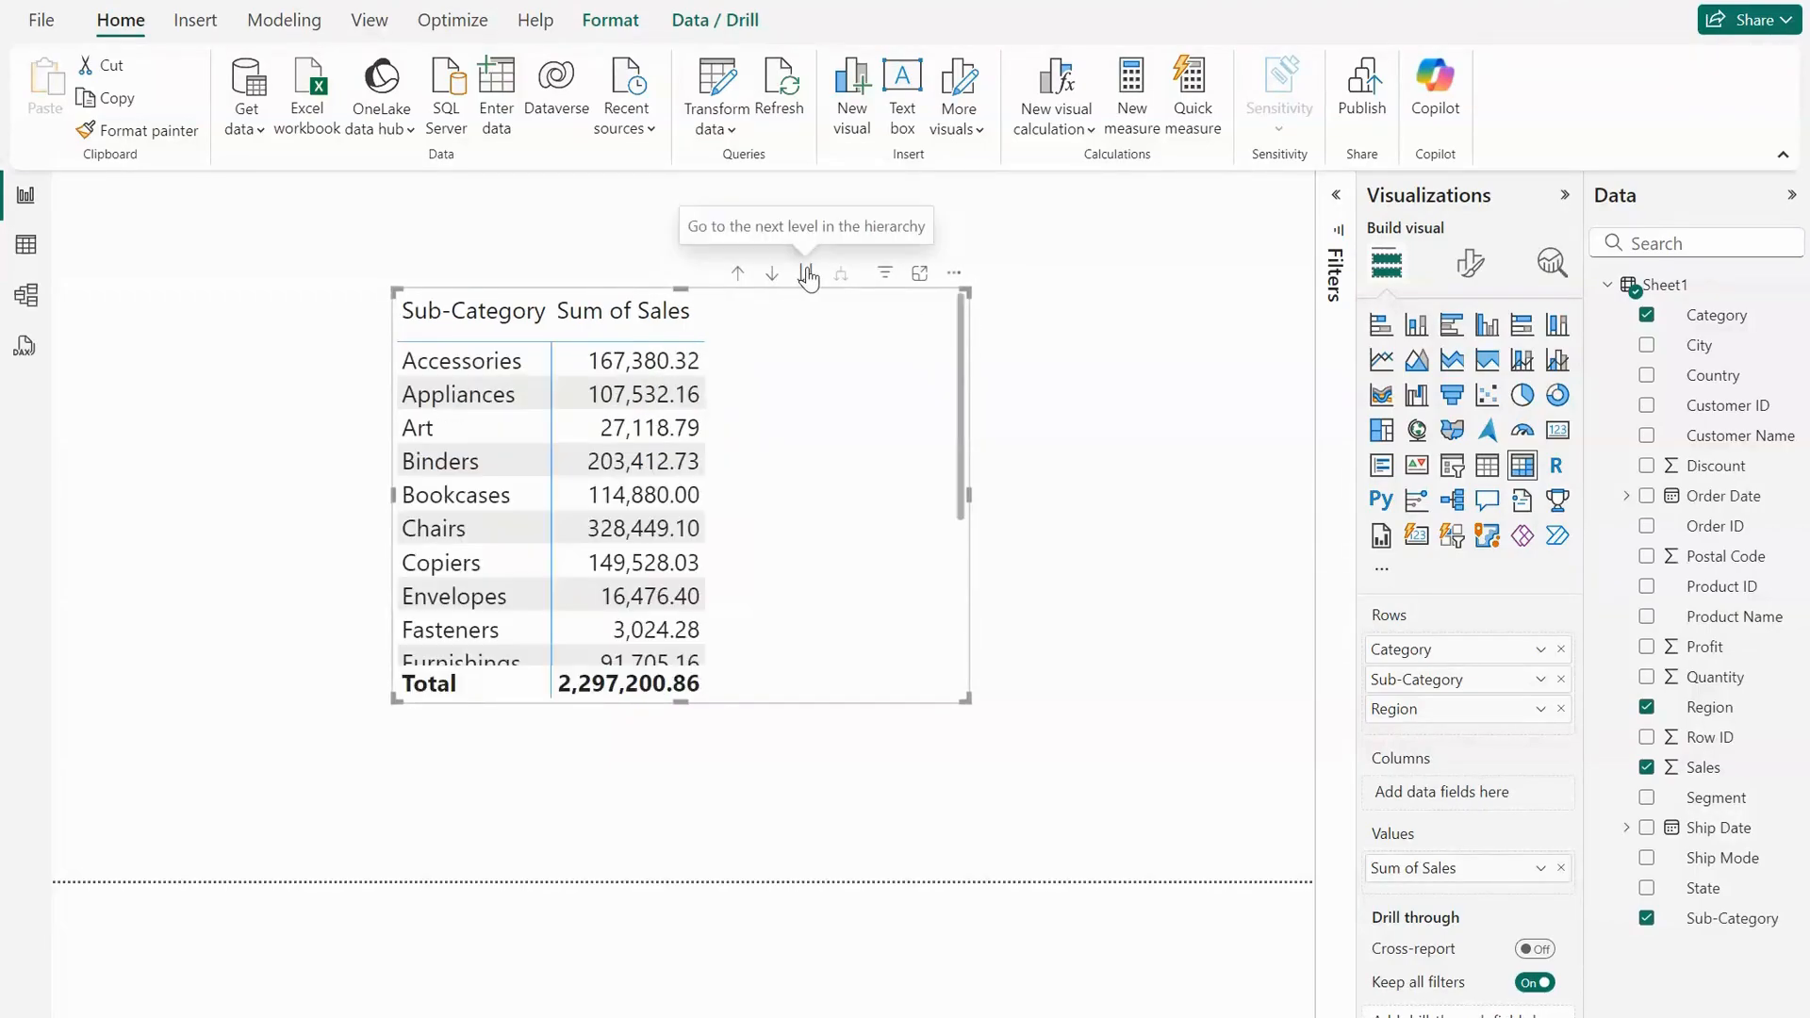
click(807, 276)
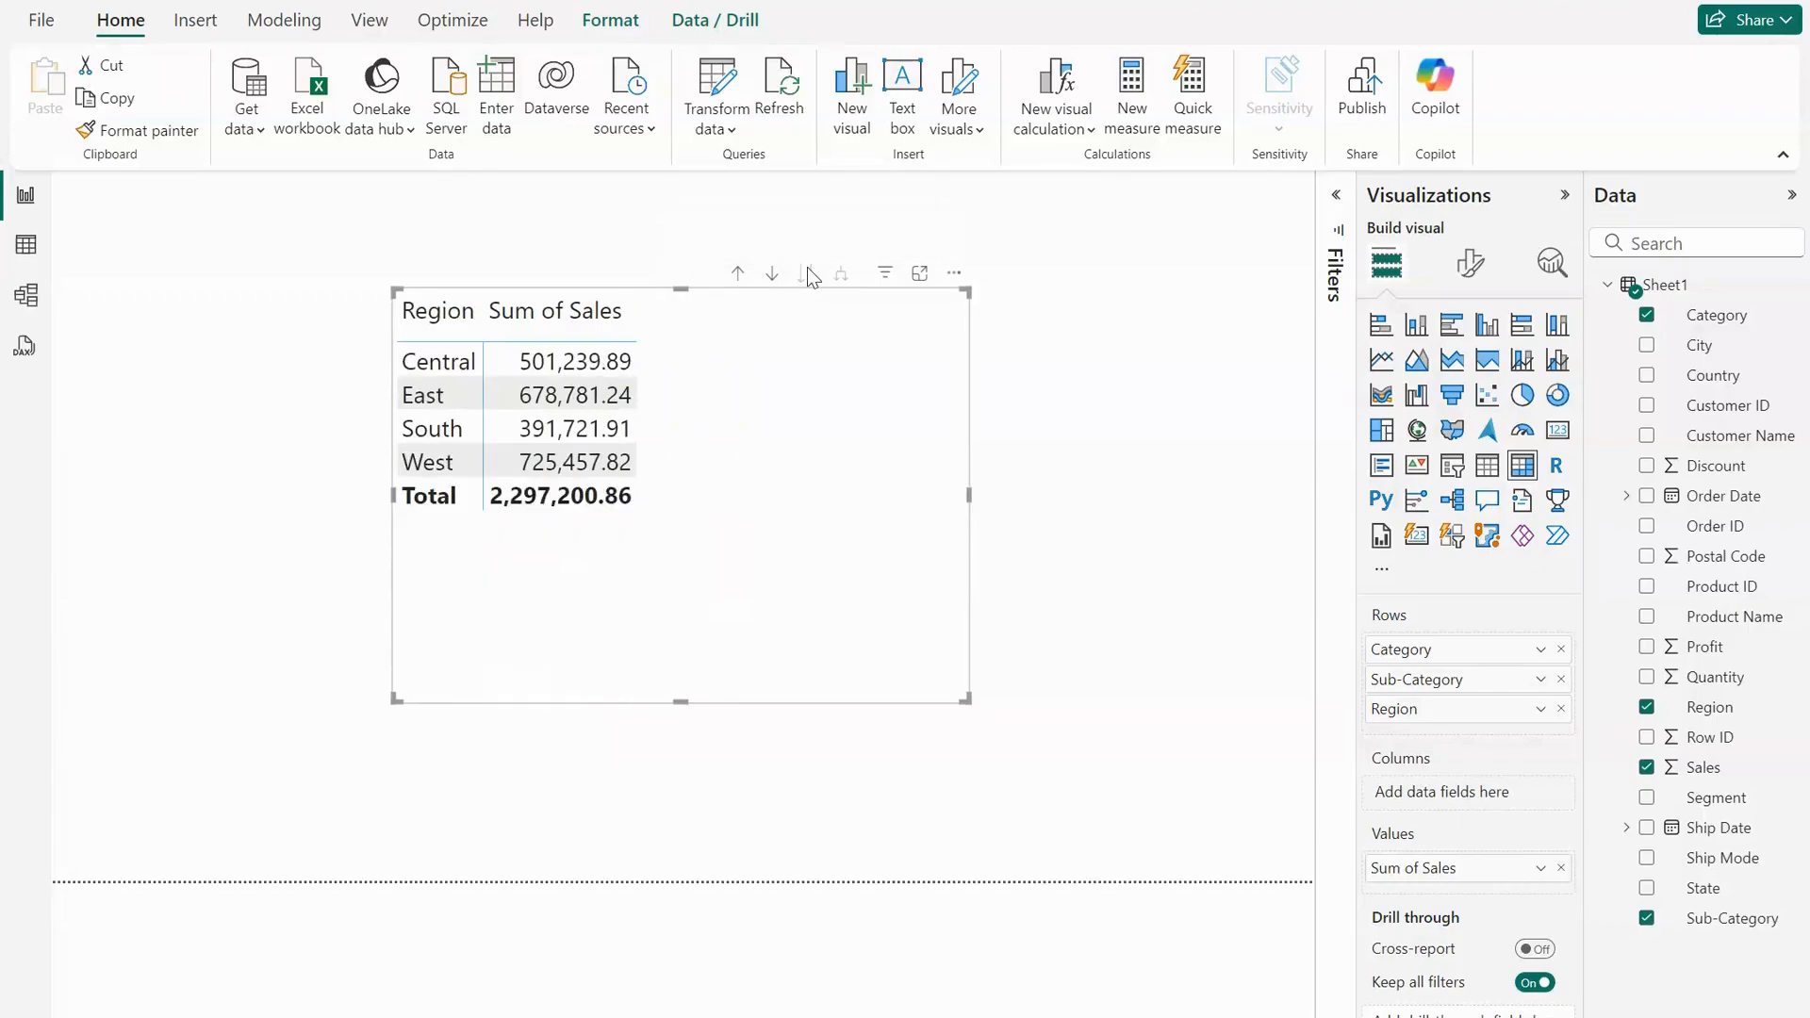
click(738, 276)
click(738, 275)
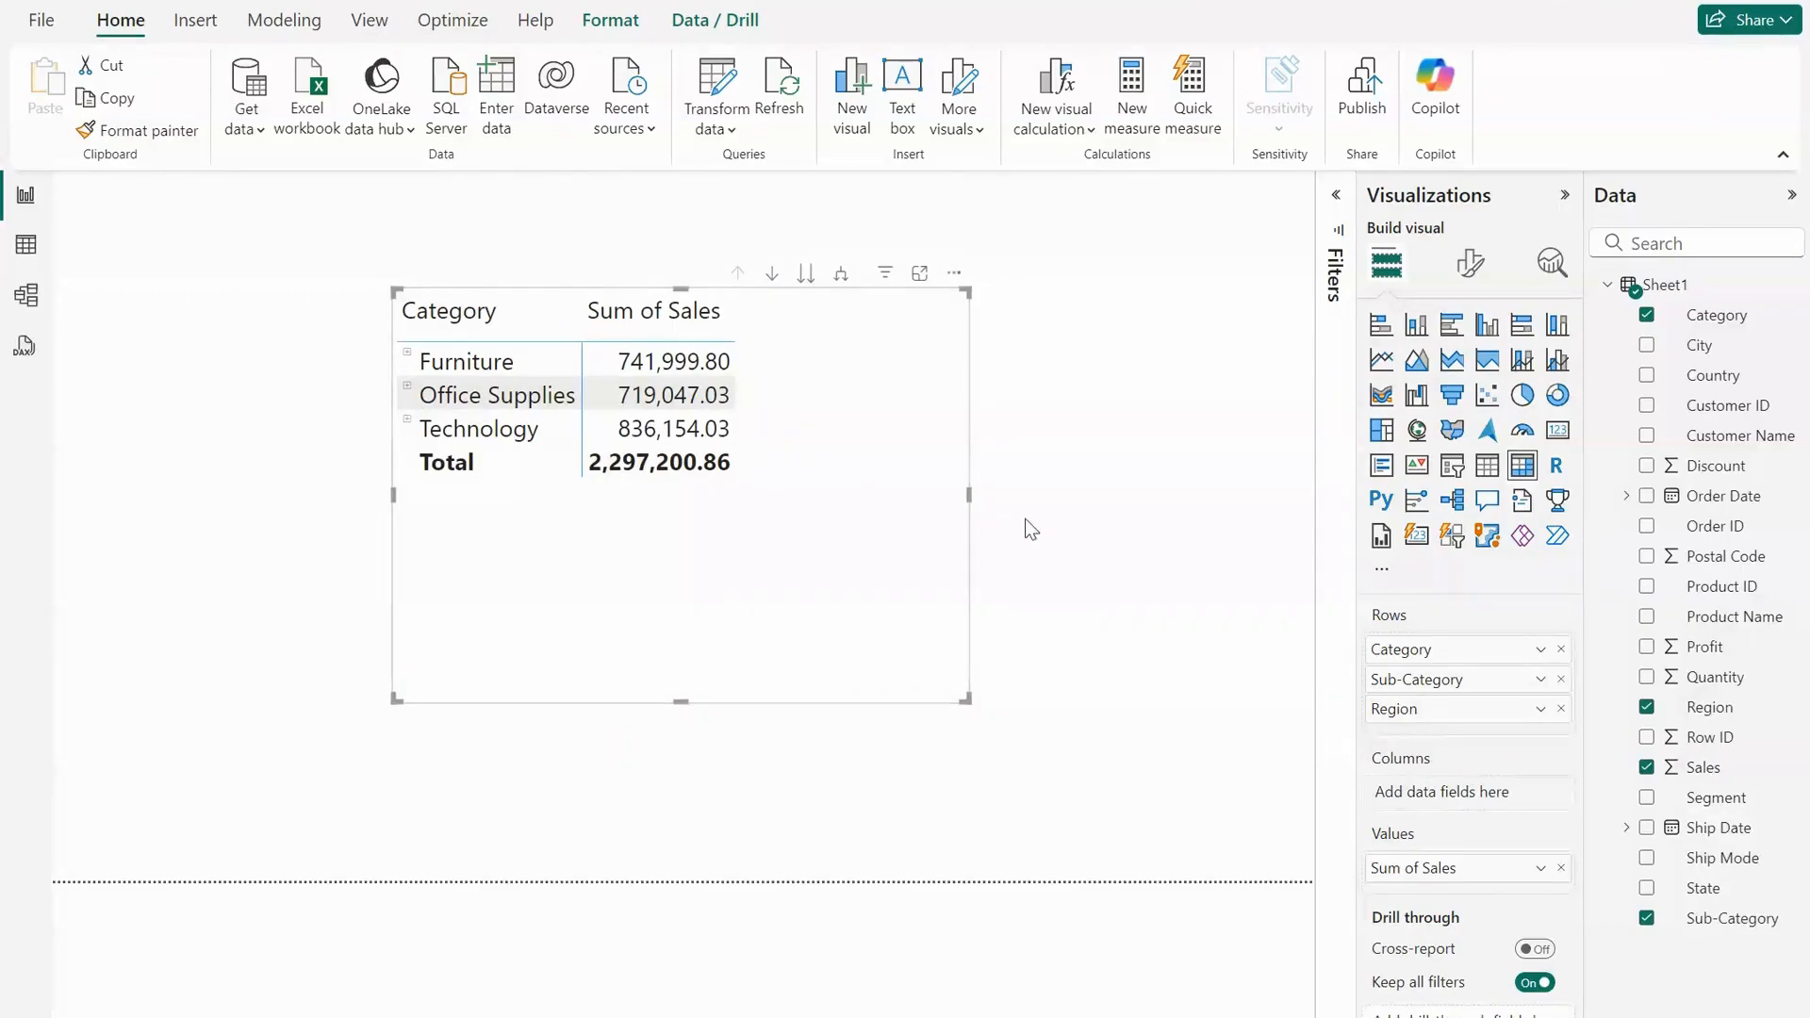
- Add Order Date to the columns of the matrix, widen it to fit the years, and set drilling to Columns
drag(1696, 498, 1470, 803)
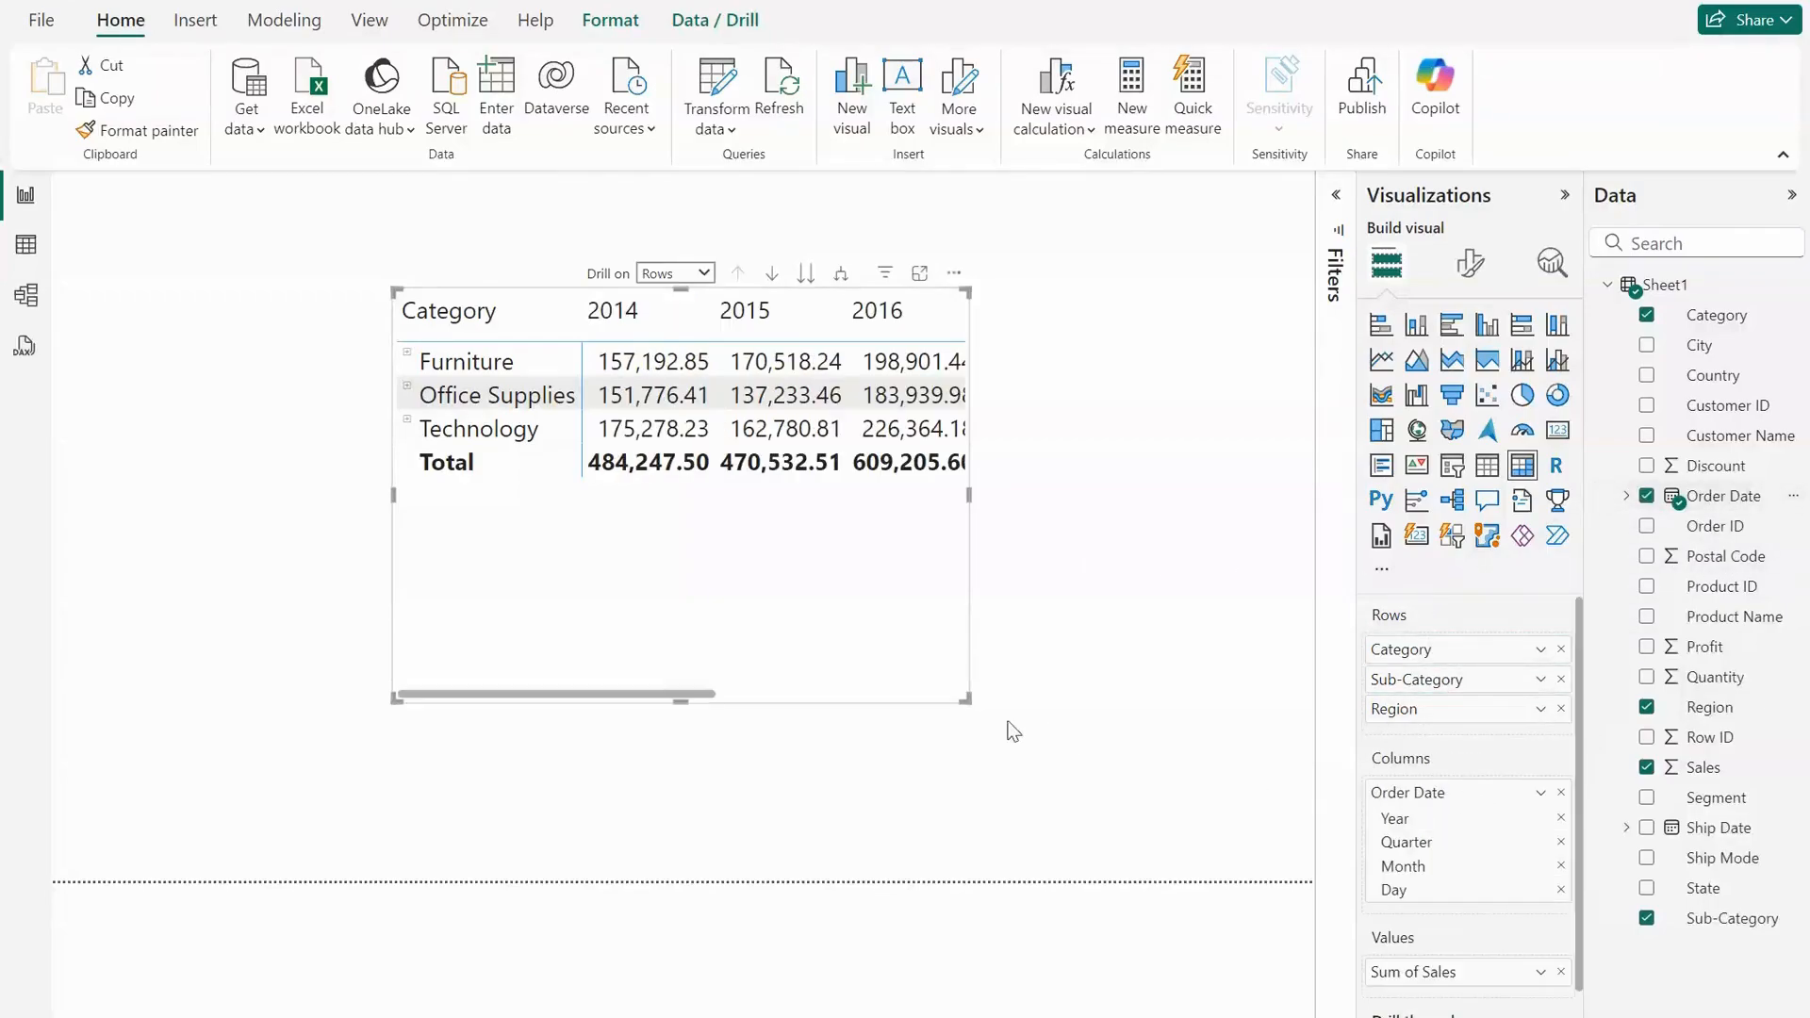
drag(966, 699, 1189, 778)
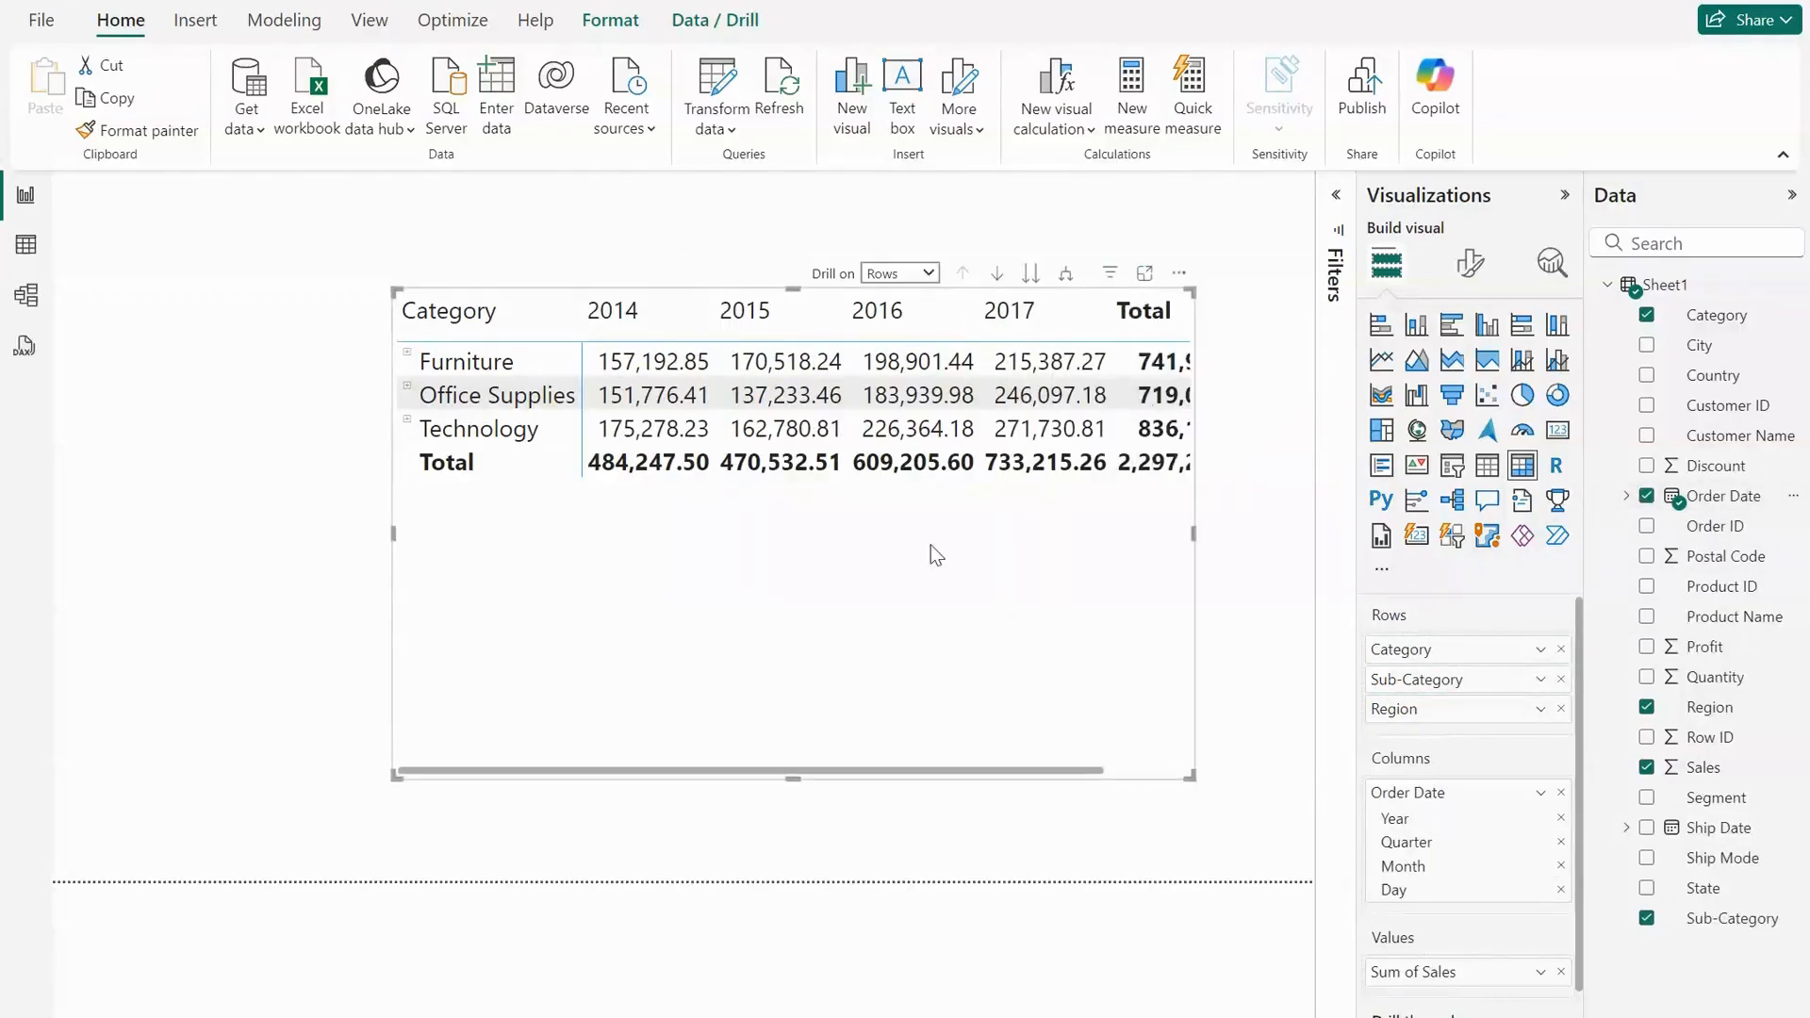
click(928, 274)
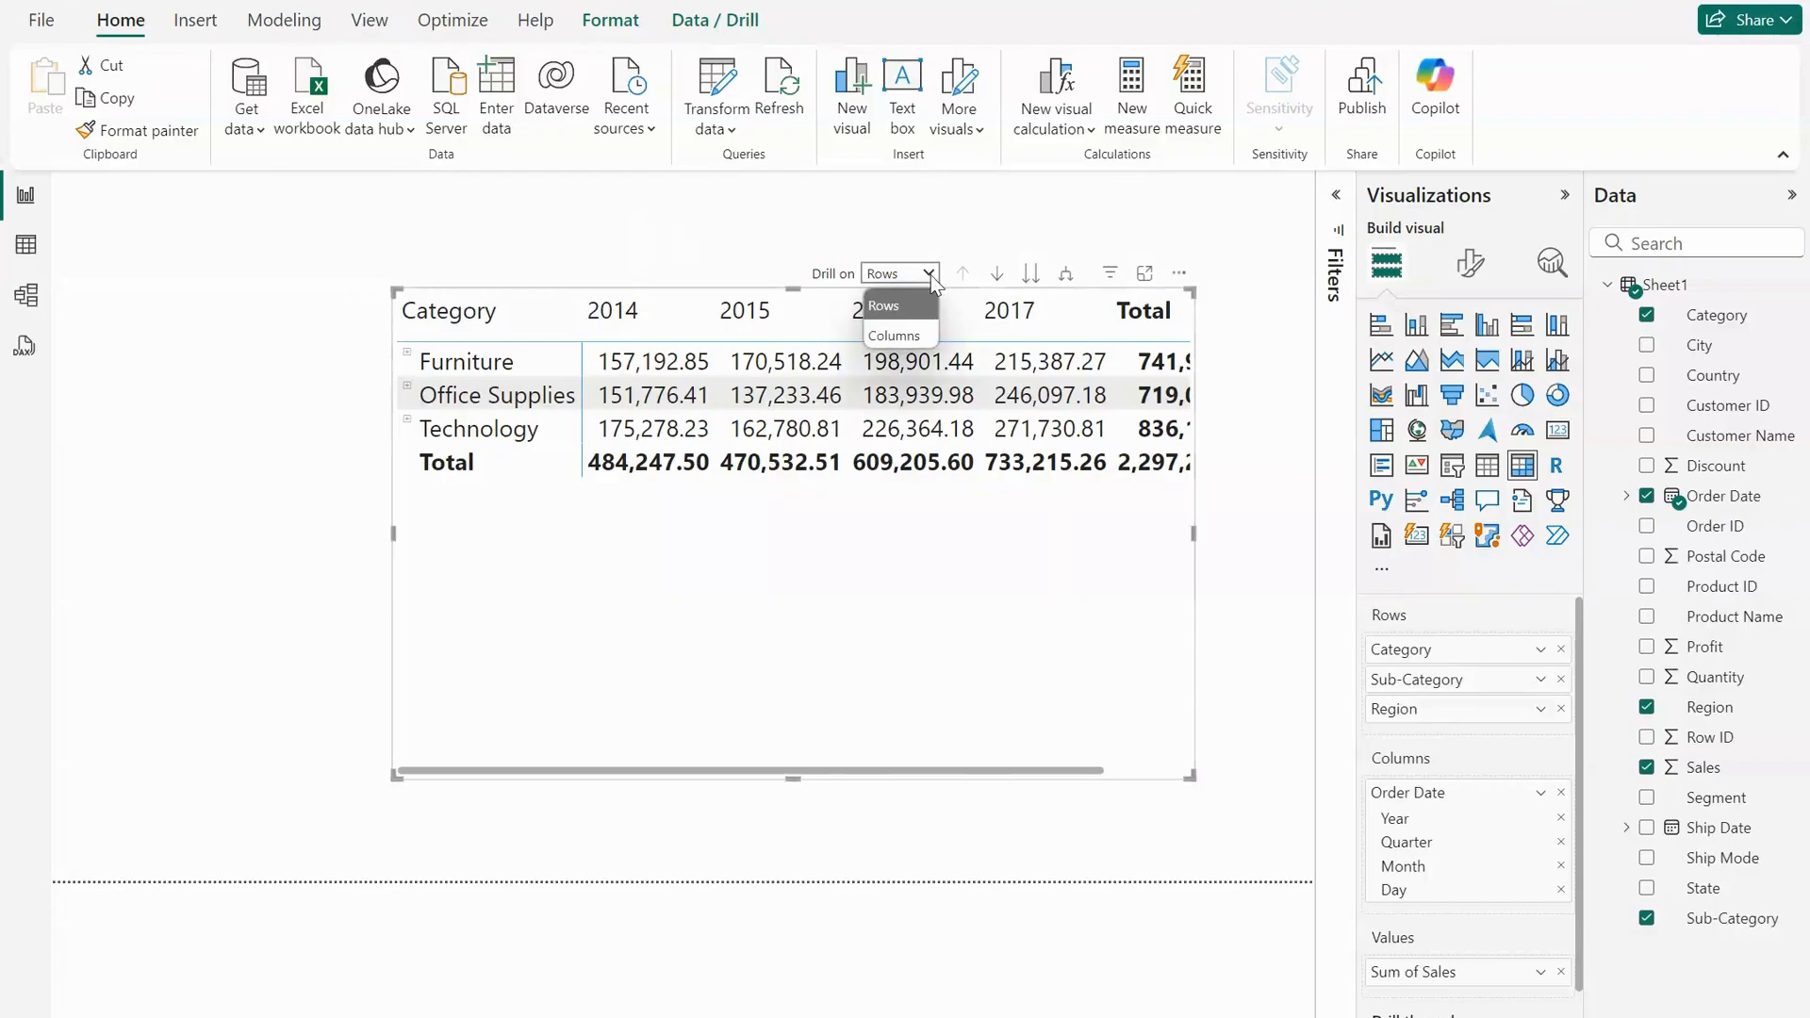
click(920, 337)
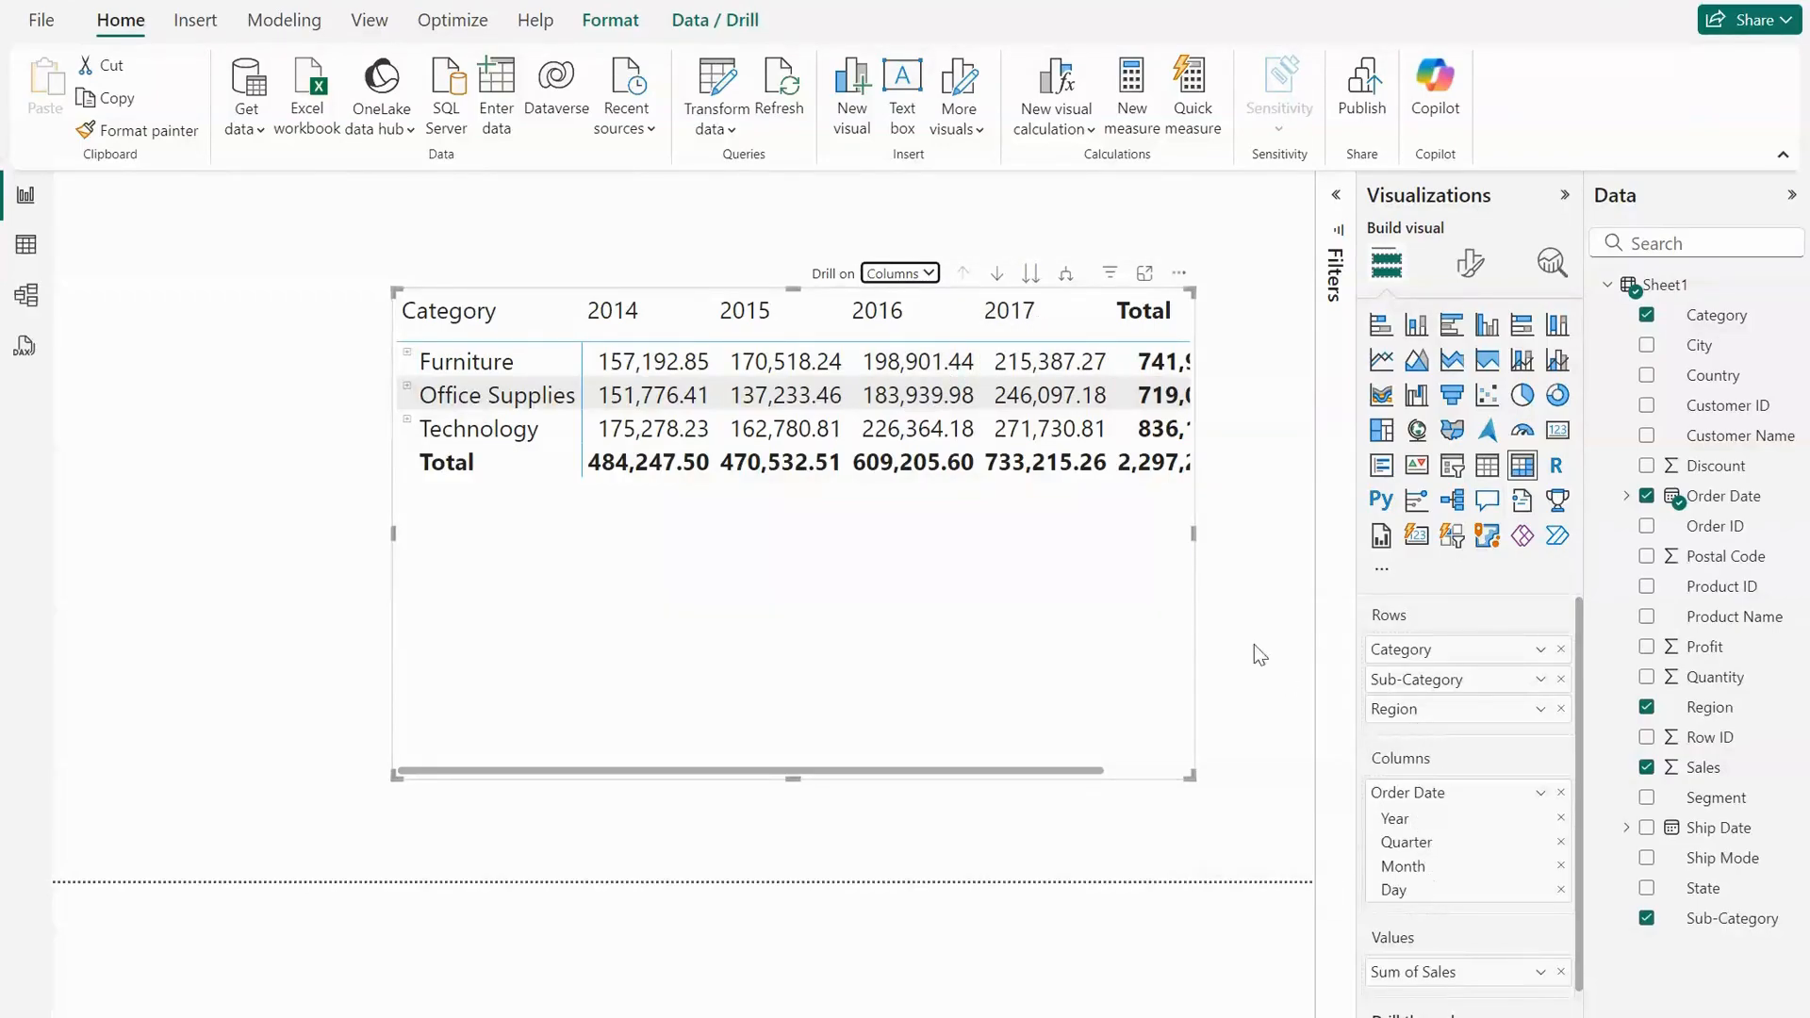
- Drill the date columns to quarters and back, and expand them level by level from year to day before drilling up
click(1030, 274)
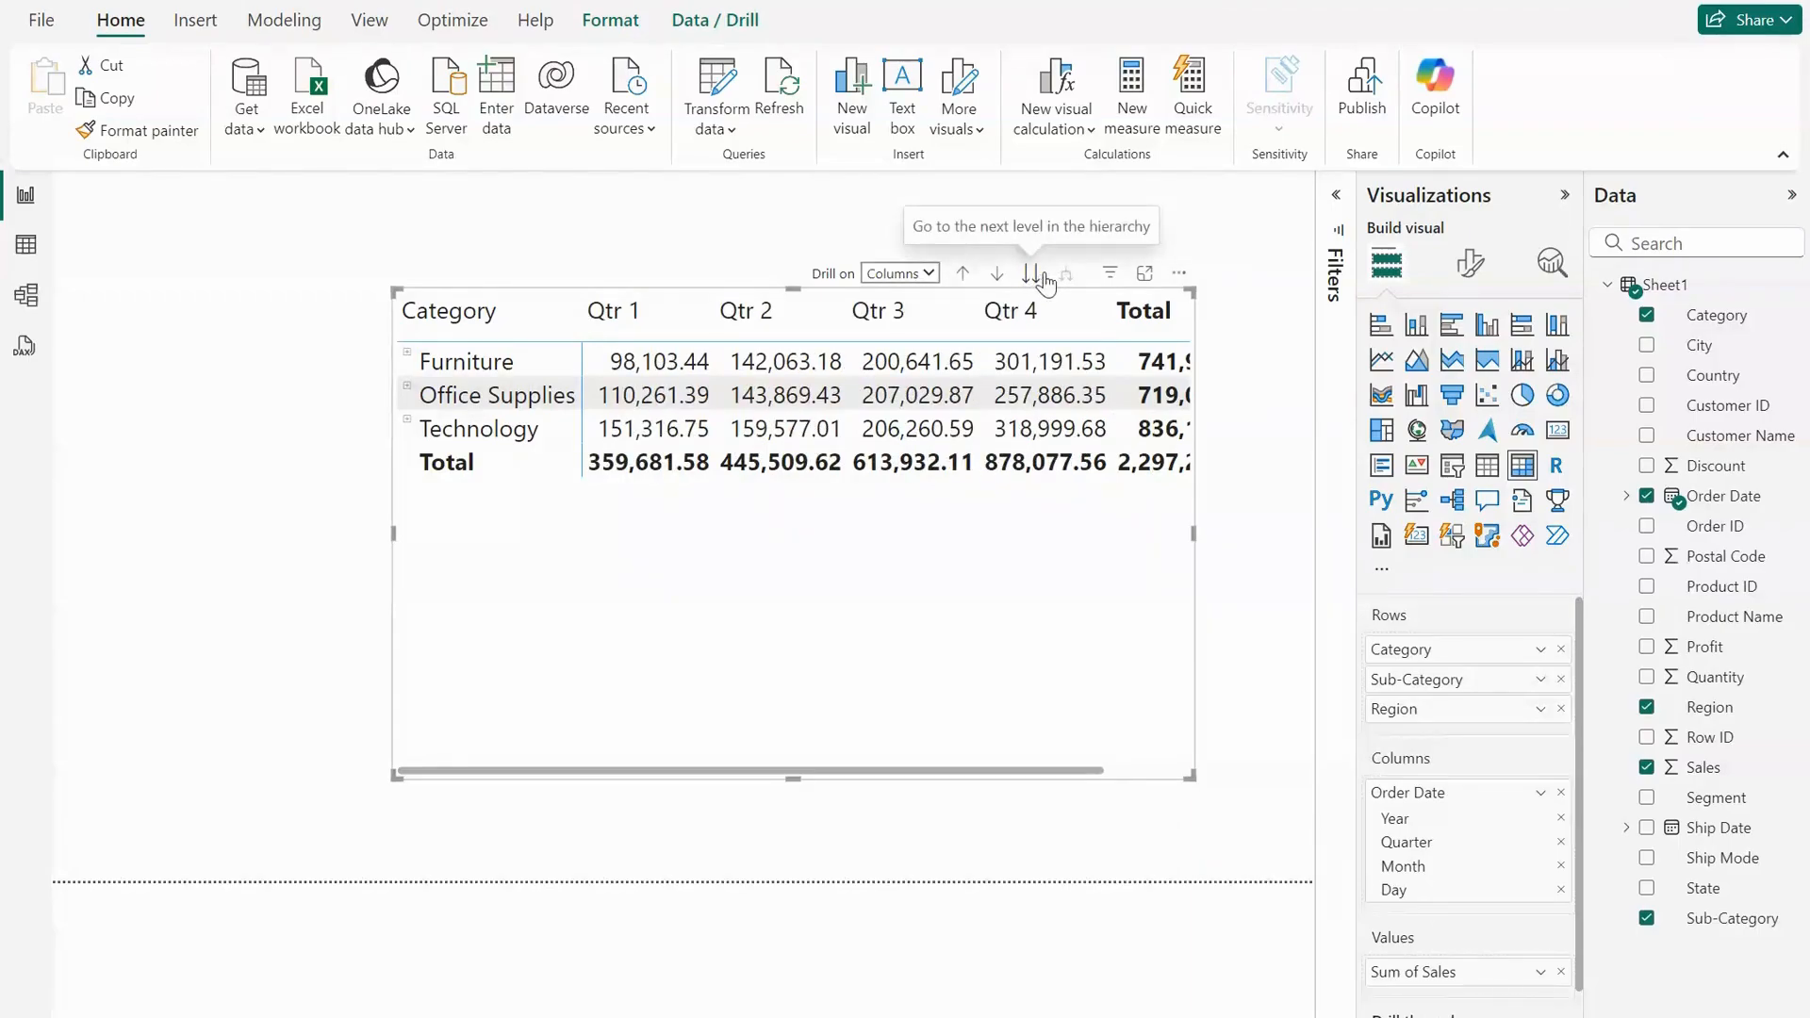
click(962, 274)
click(1066, 275)
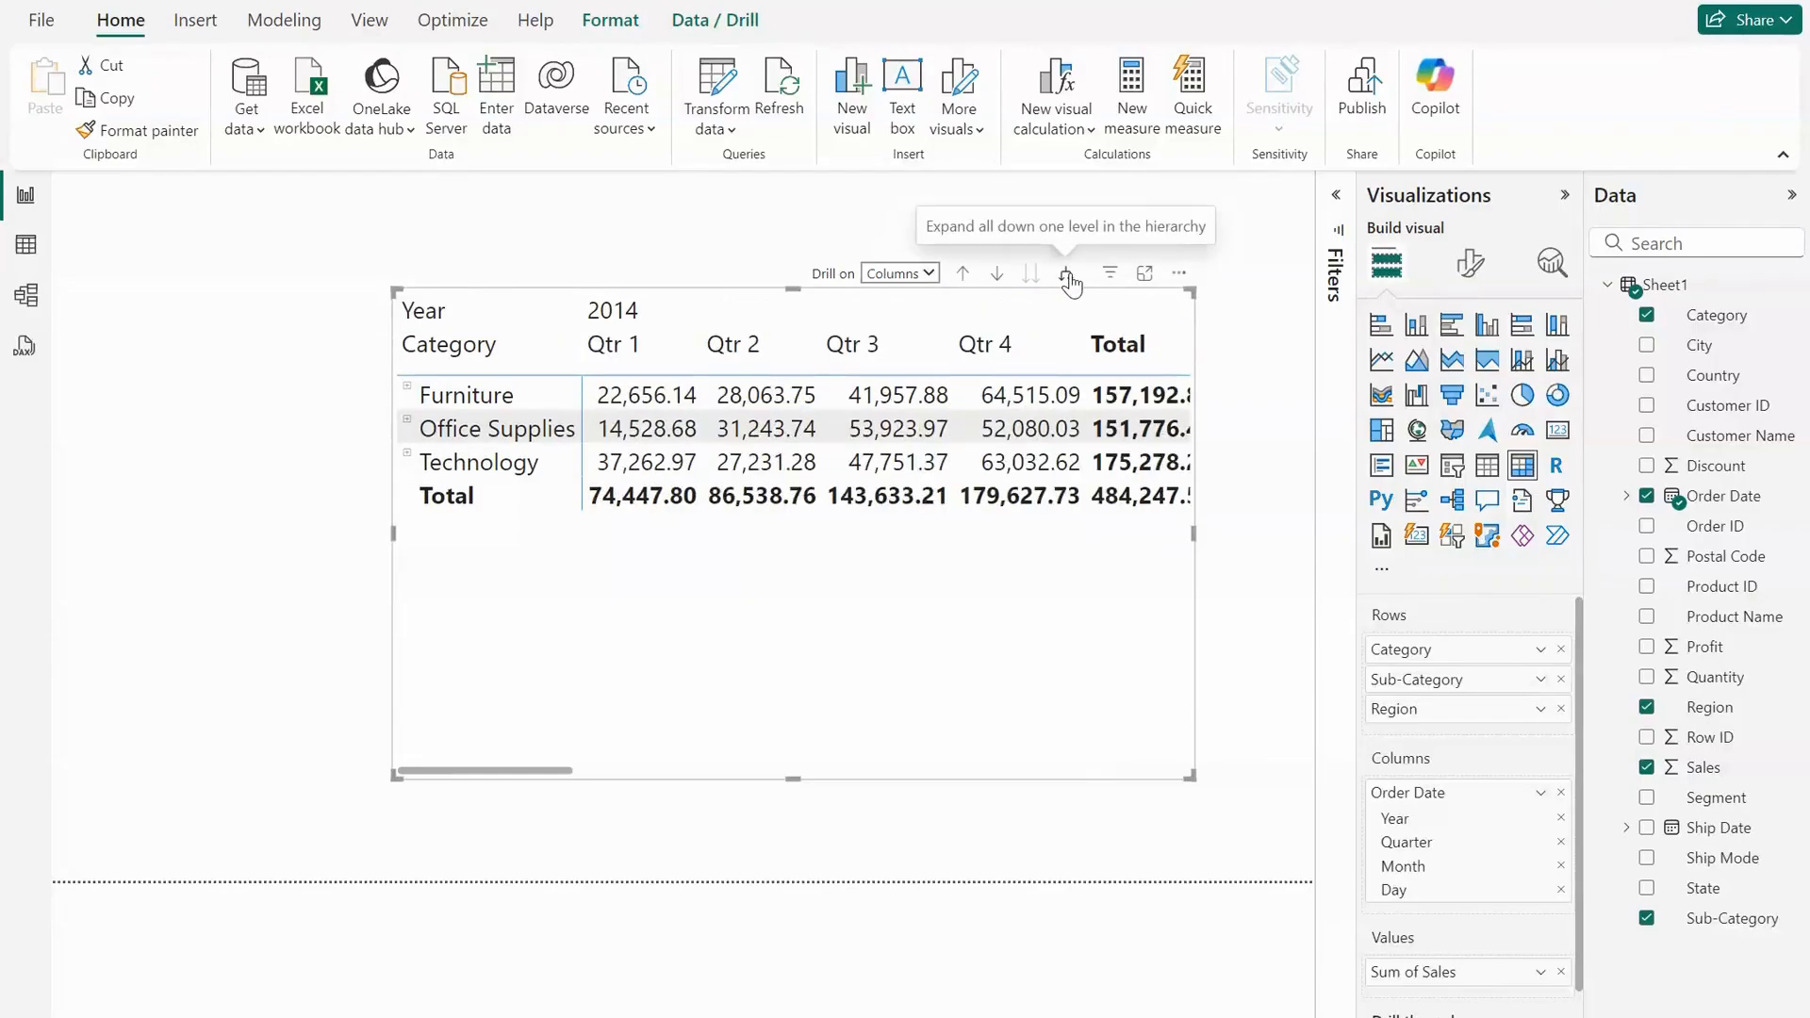
click(1070, 281)
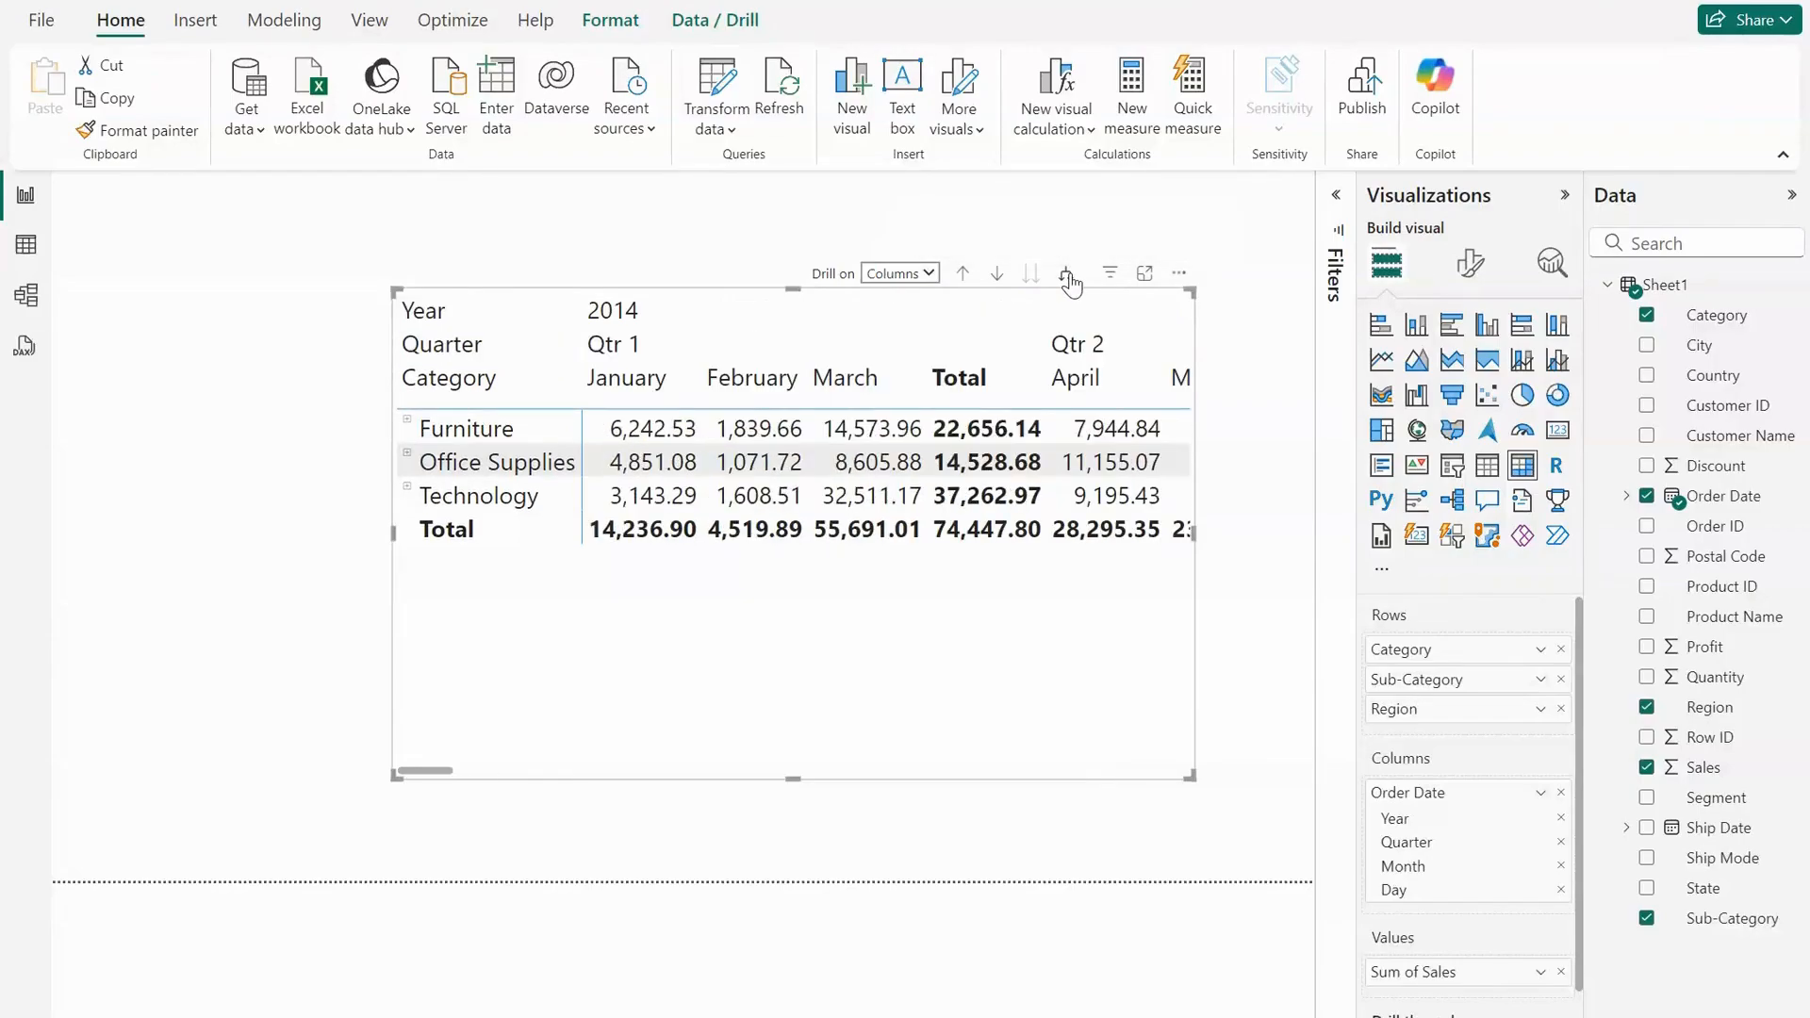
click(1070, 279)
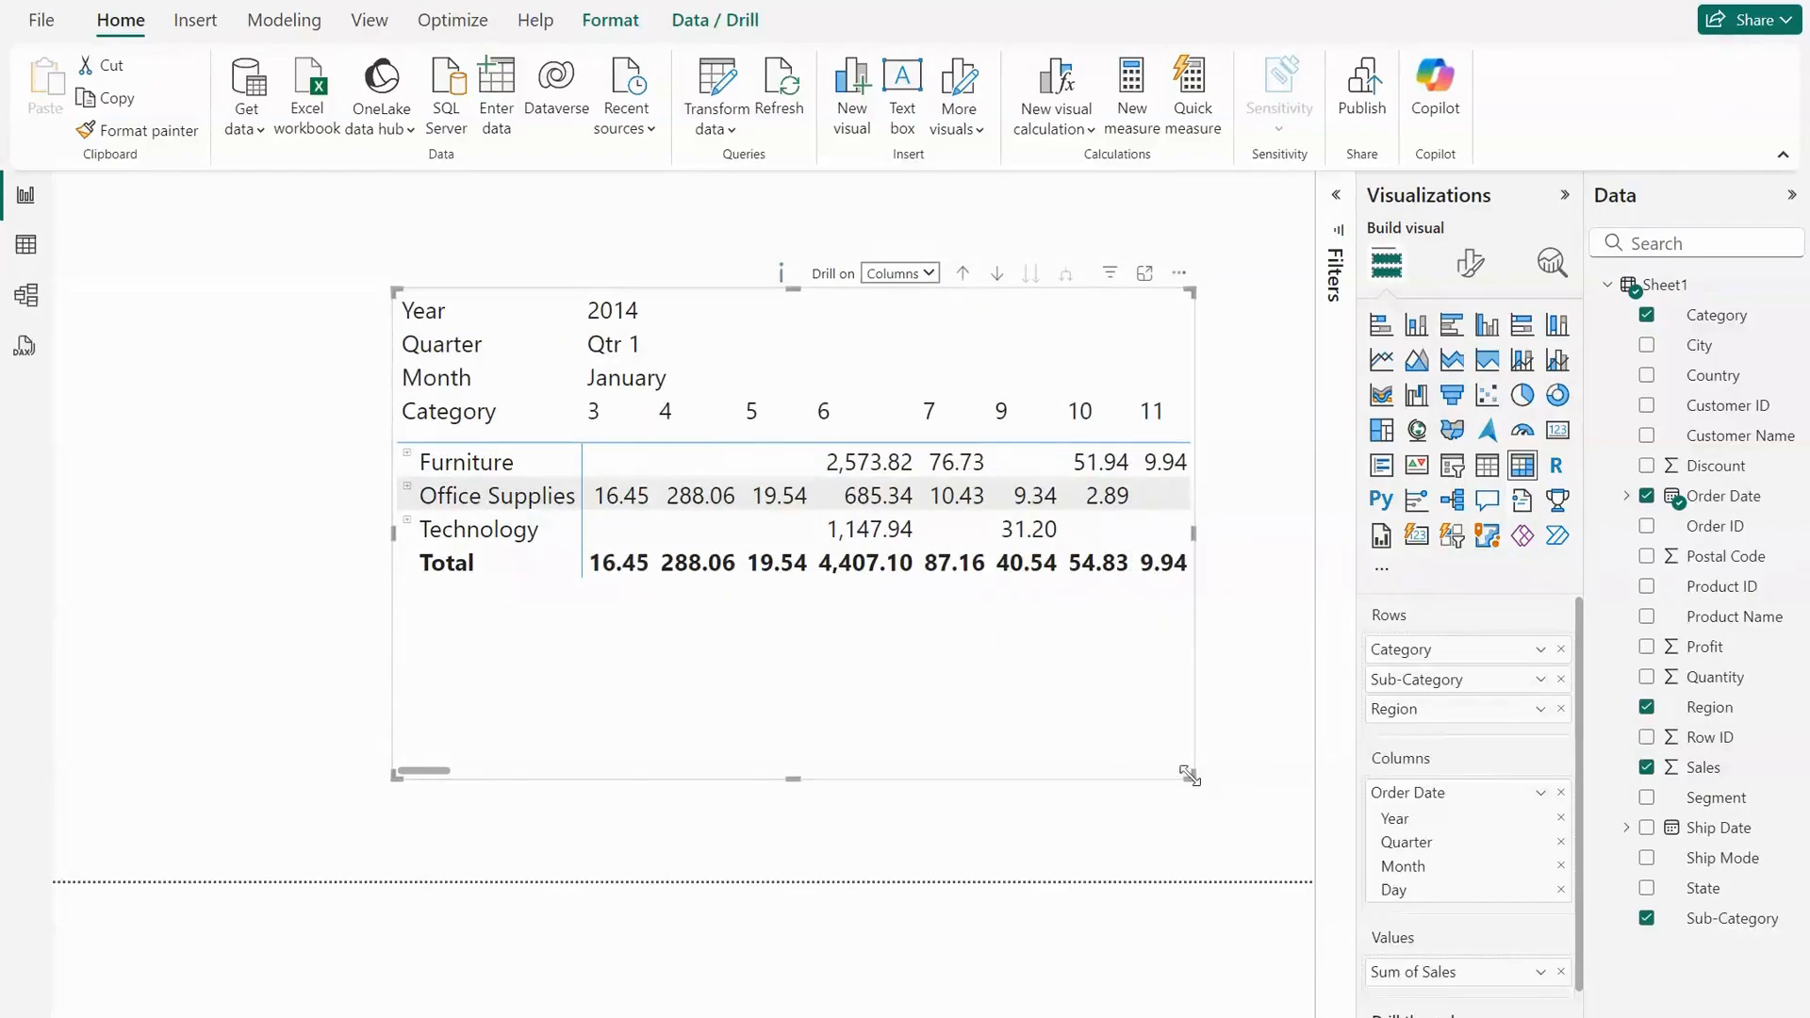
drag(1189, 775, 1258, 787)
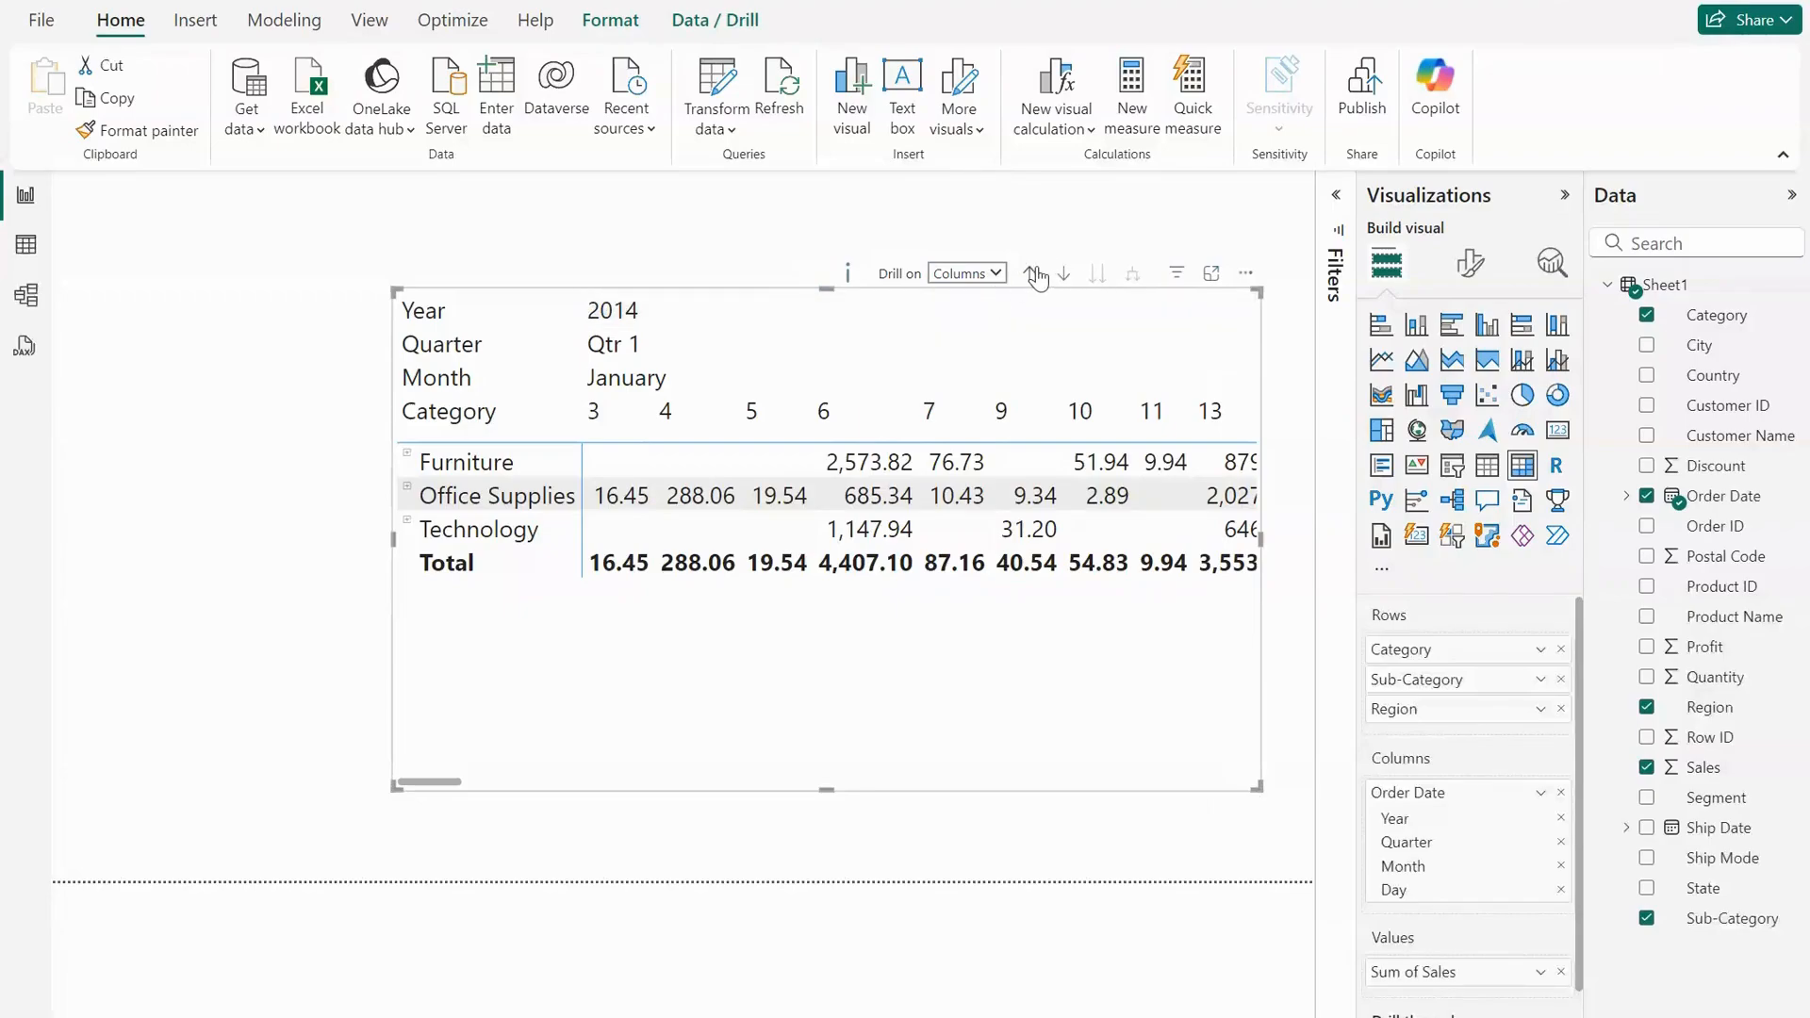
click(1034, 274)
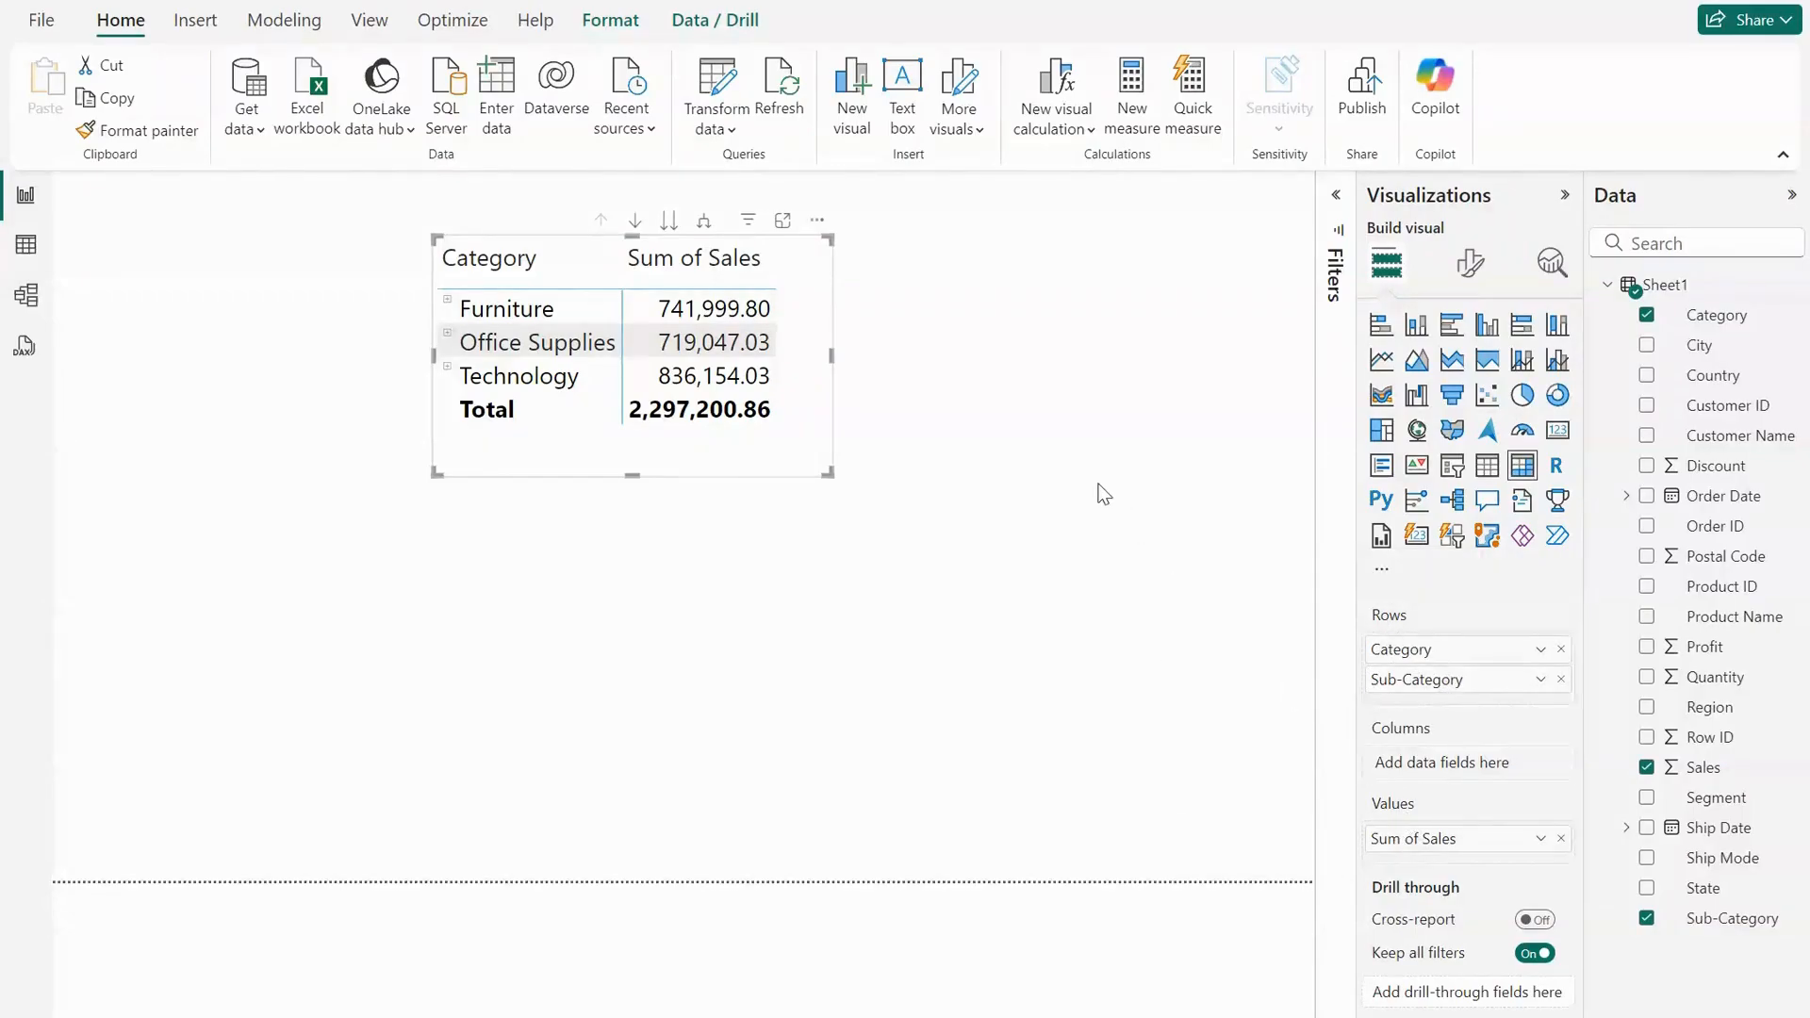
- Expand all categories to their sub-categories in the Category and Sub-Category matrix, and enlarge it to show more rows
click(705, 224)
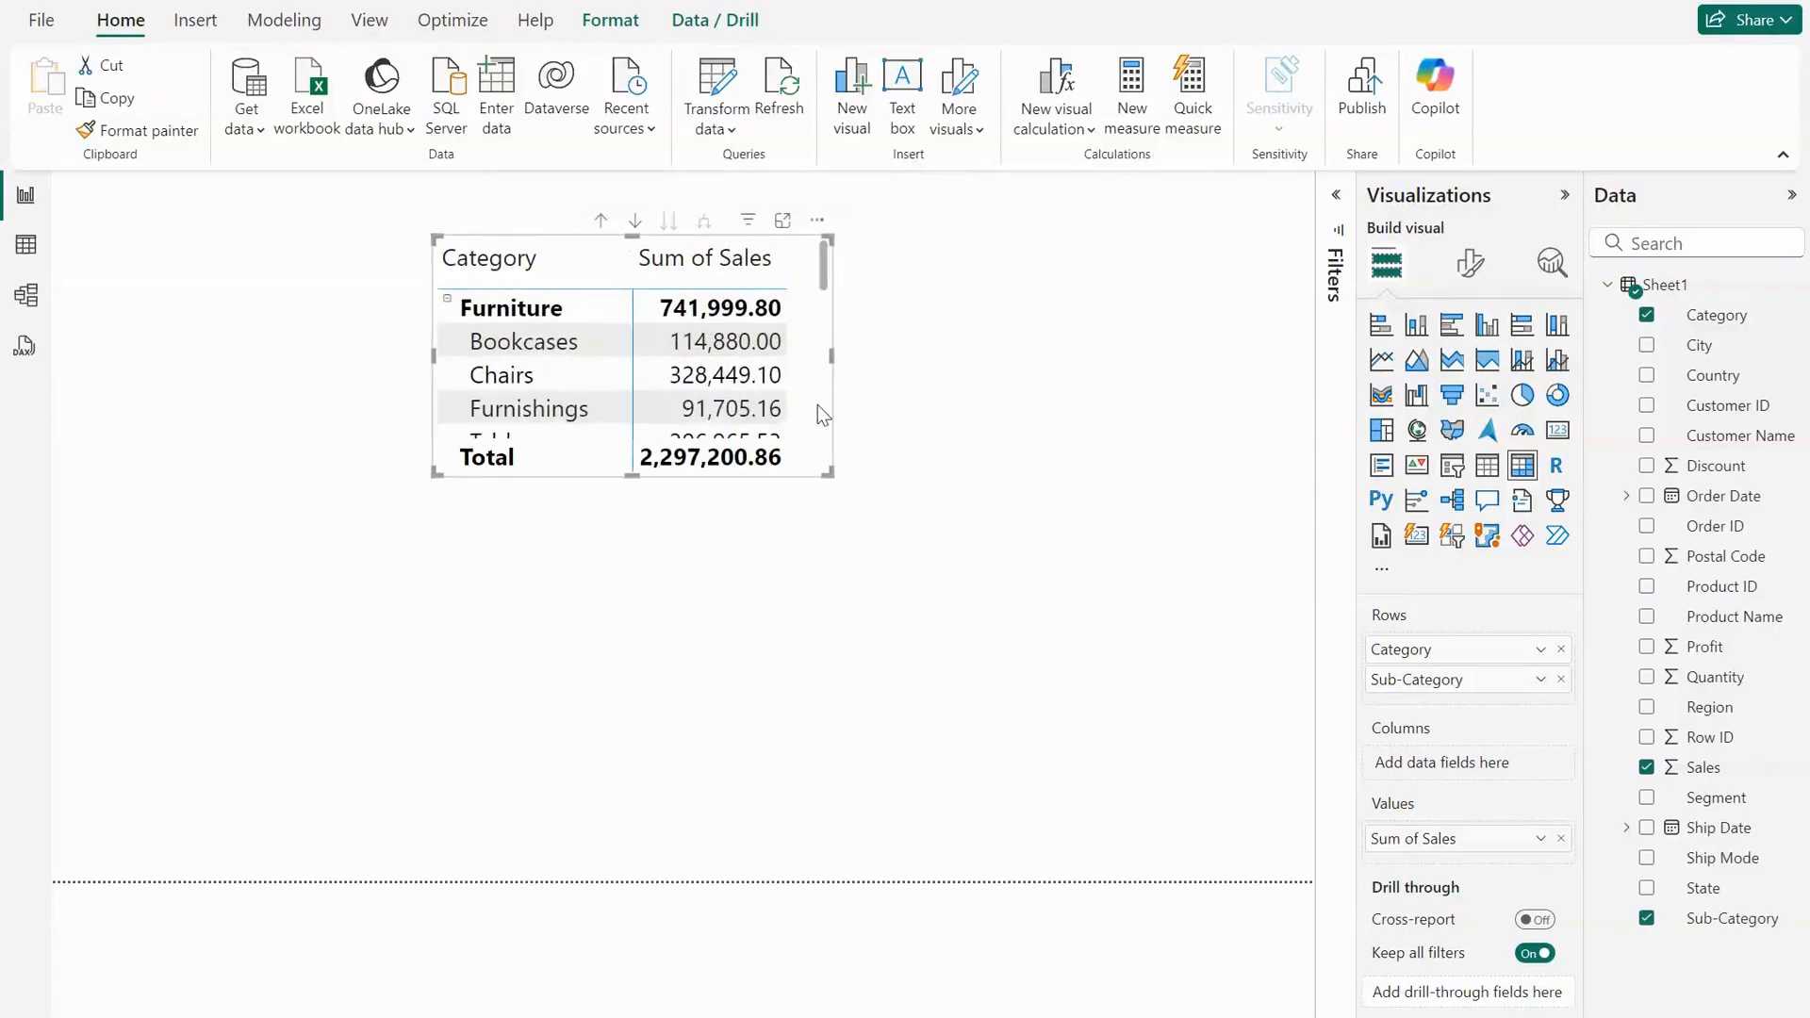
drag(830, 478, 892, 760)
mouse_move(886, 377)
mouse_down()
mouse_move(886, 563)
mouse_move(883, 365)
mouse_up()
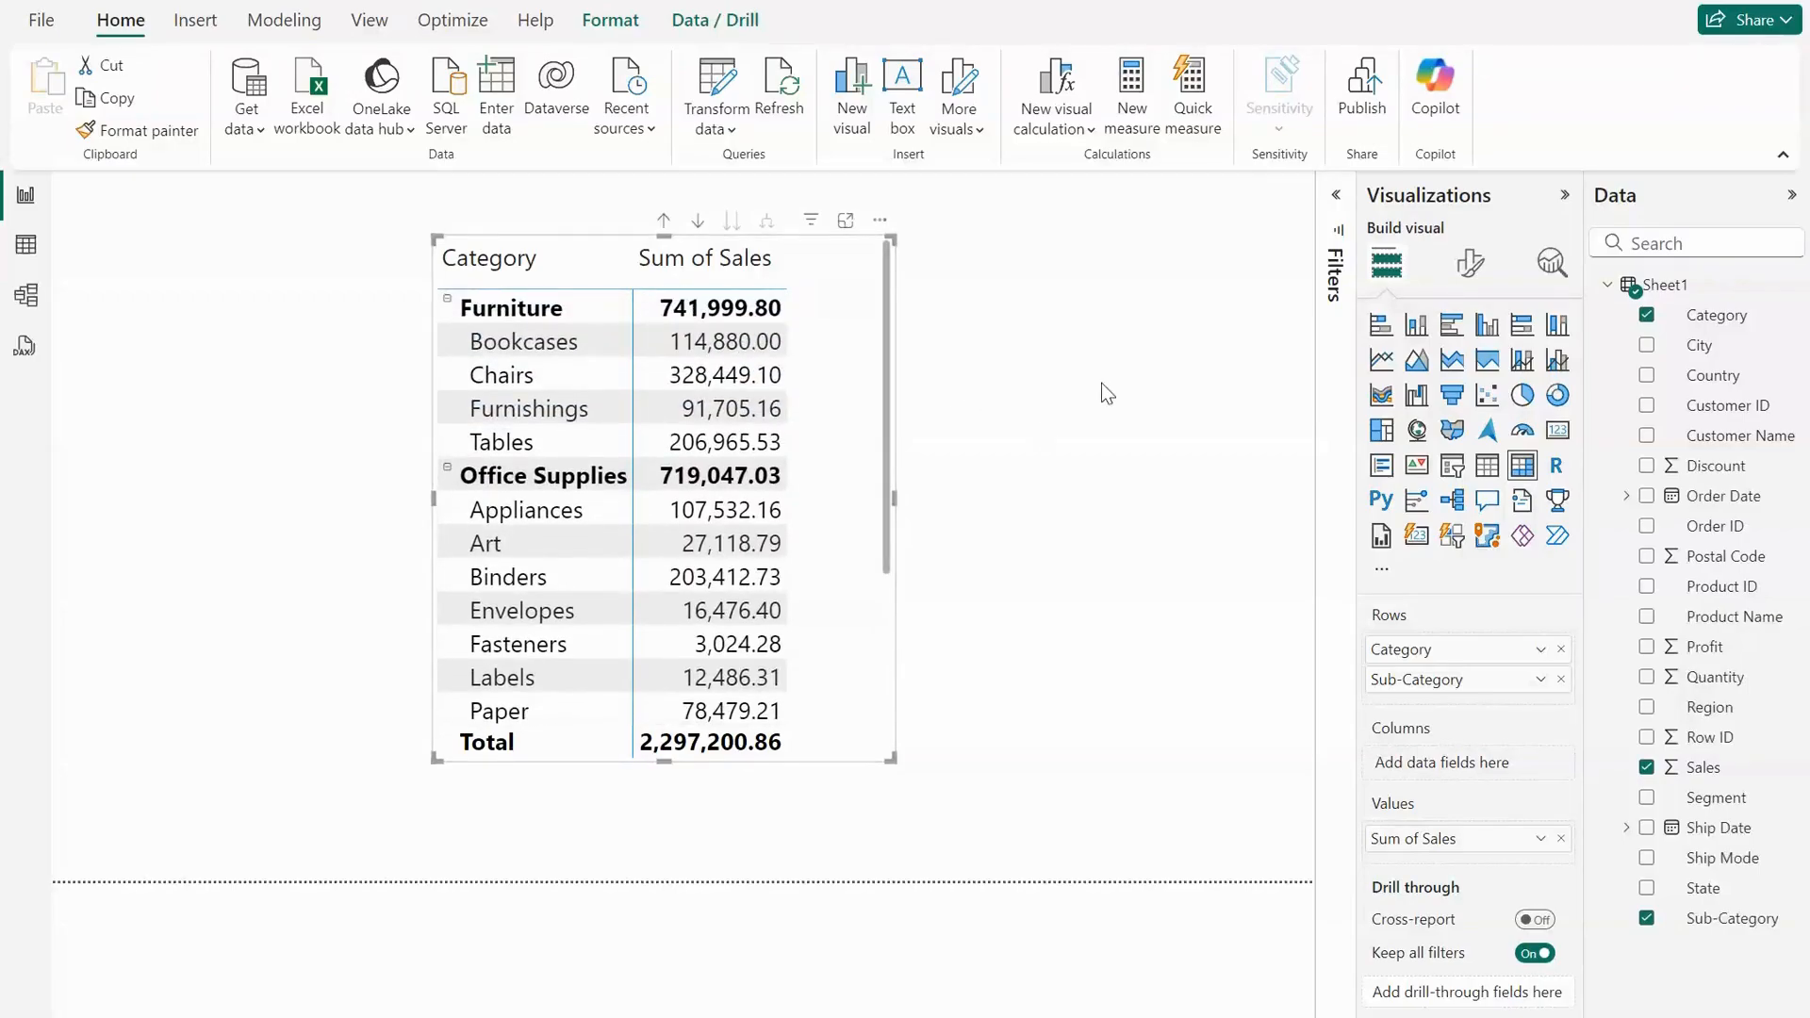
- Turn off row subtotals in the matrix formatting, and check the rows down to the end of Technology
click(1469, 263)
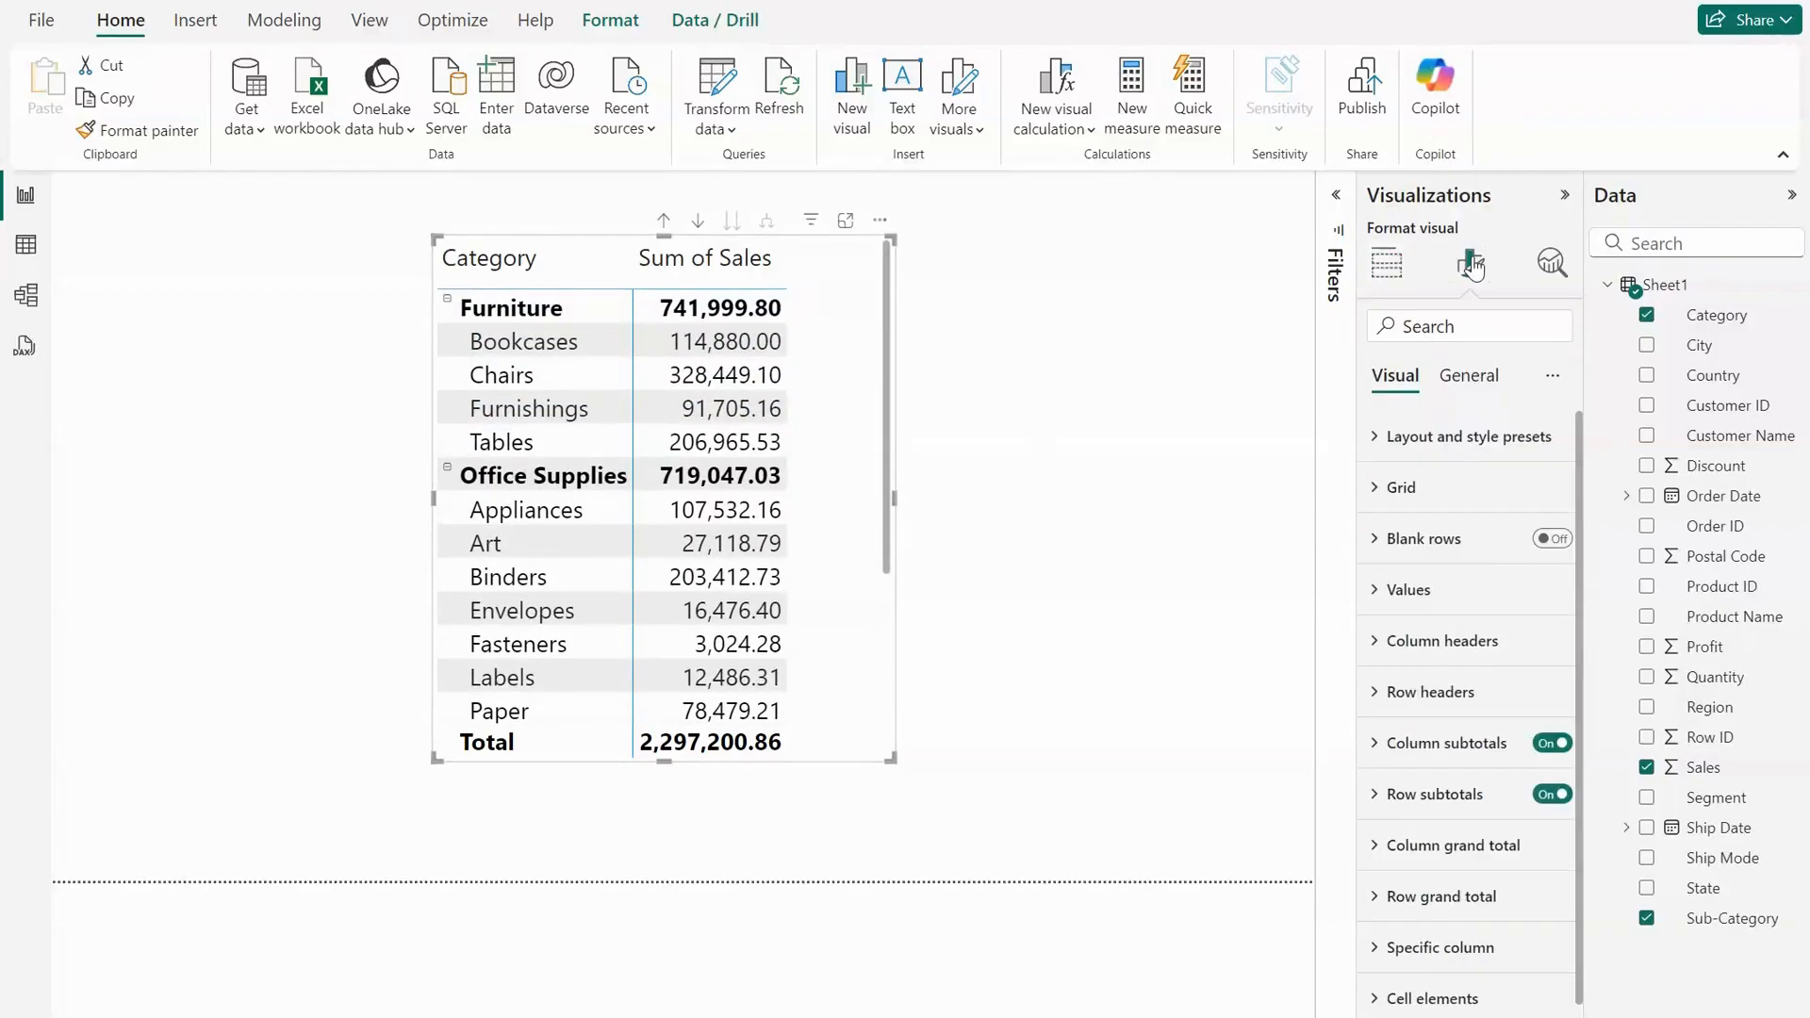
click(1546, 794)
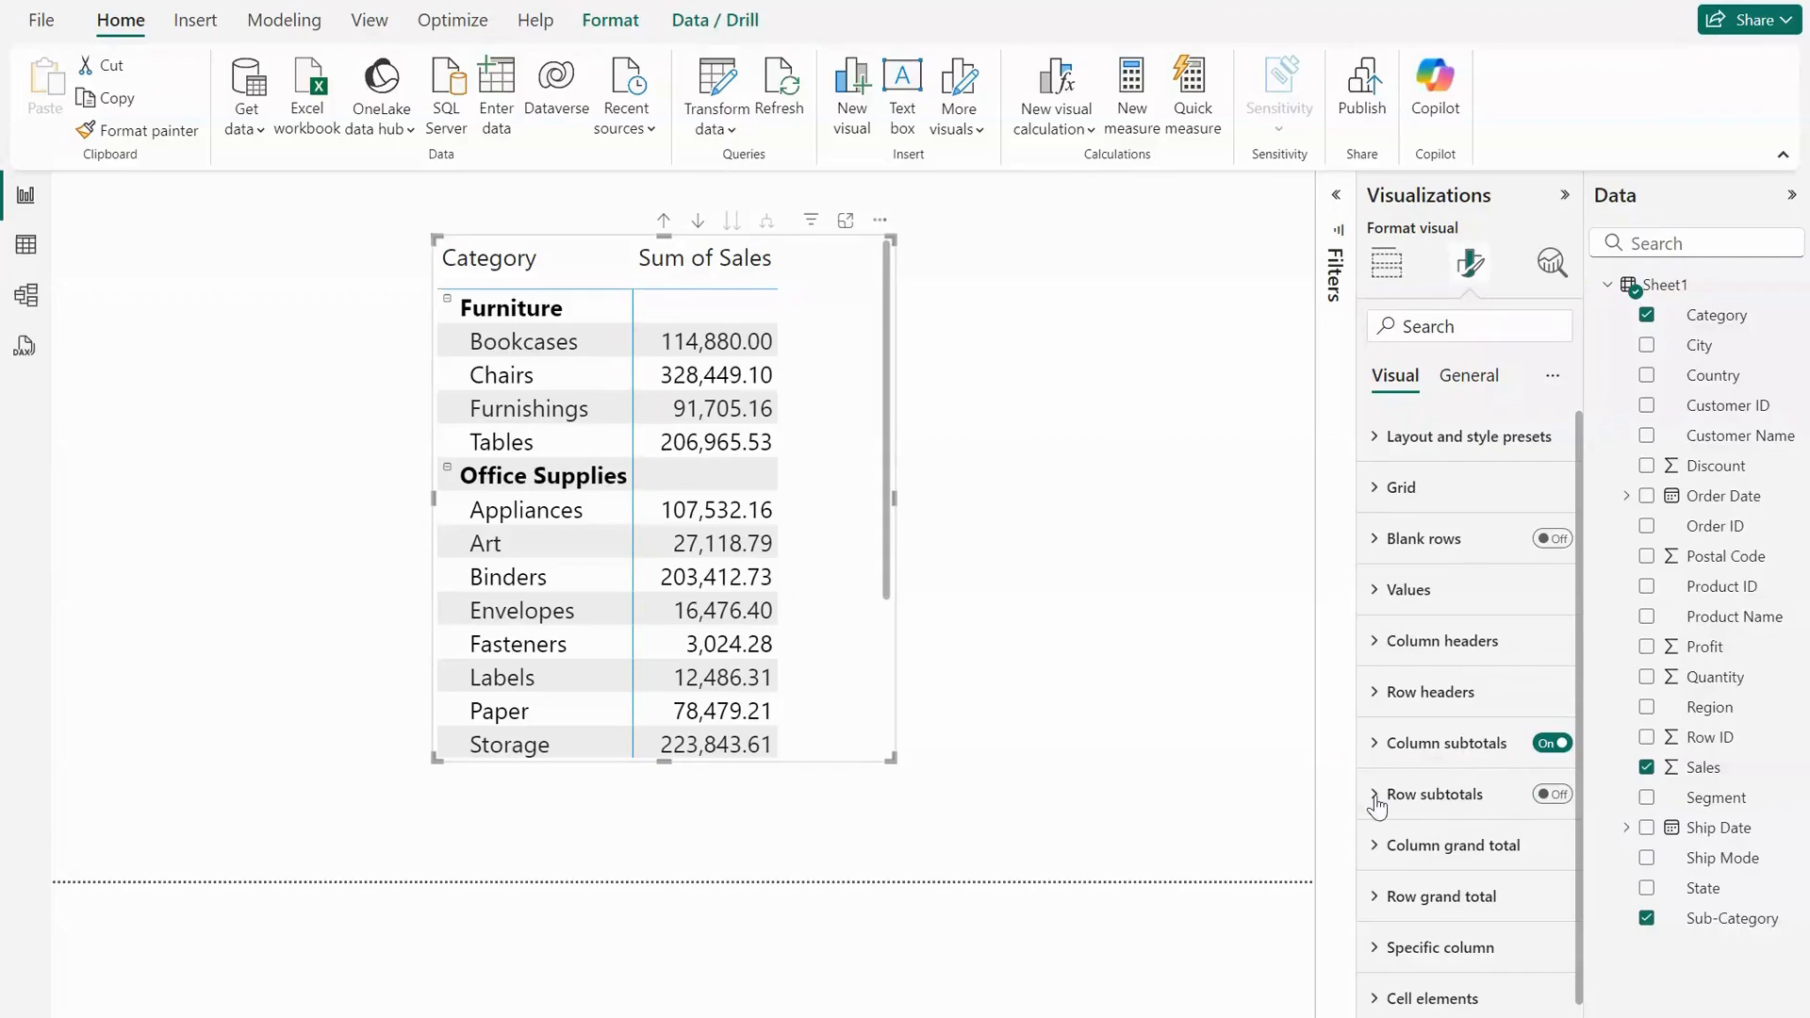
drag(886, 520, 908, 722)
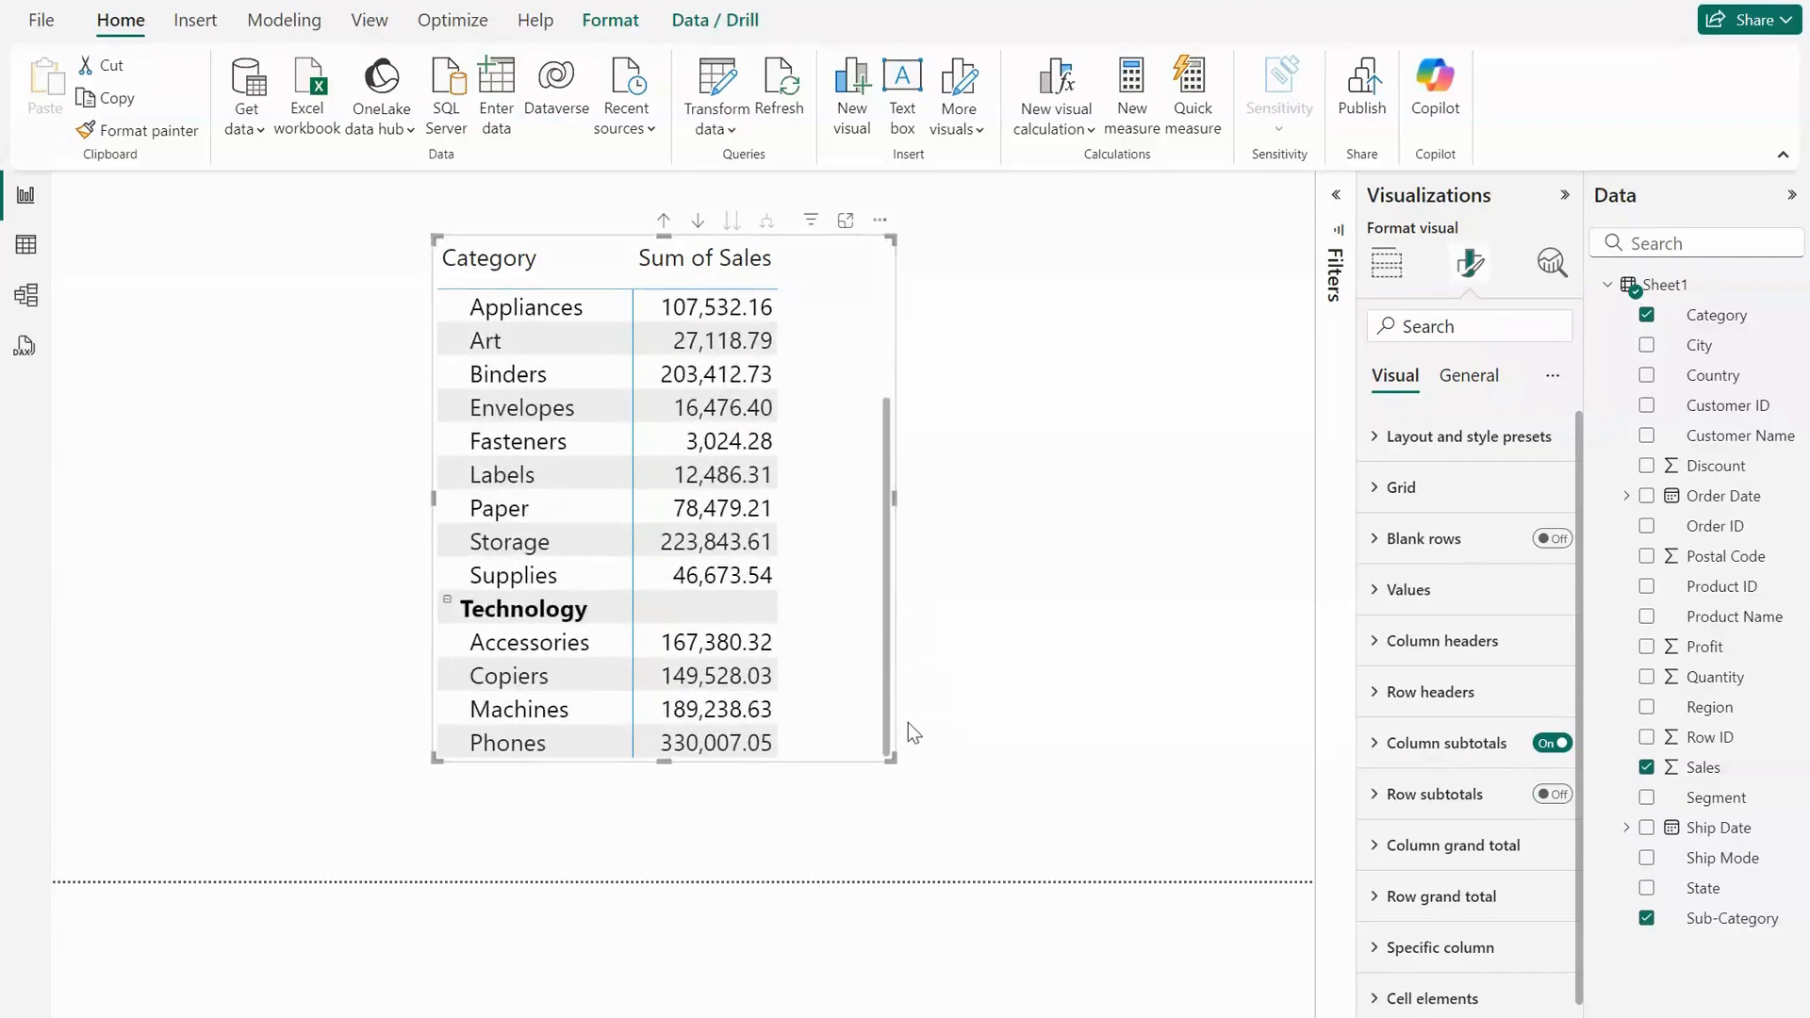
- Turn row subtotals back on in the matrix and set their values' text color to blue
click(1555, 796)
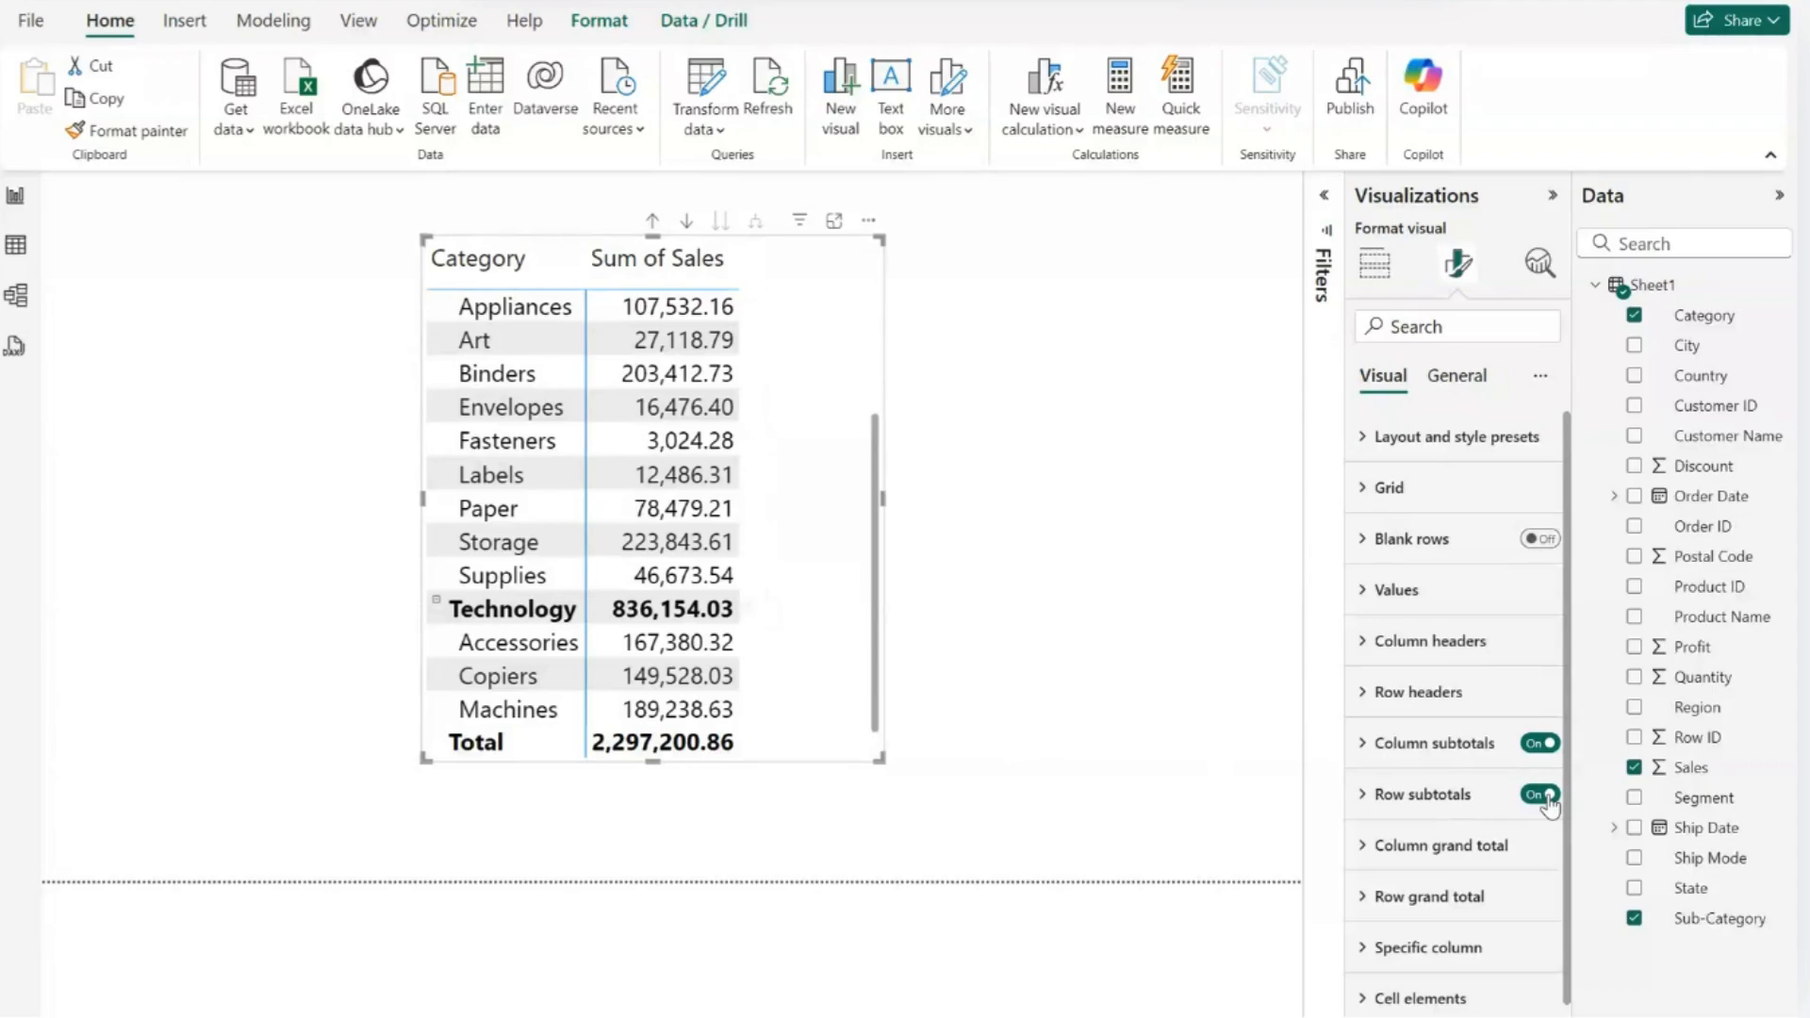
click(1374, 795)
drag(1581, 602, 1587, 877)
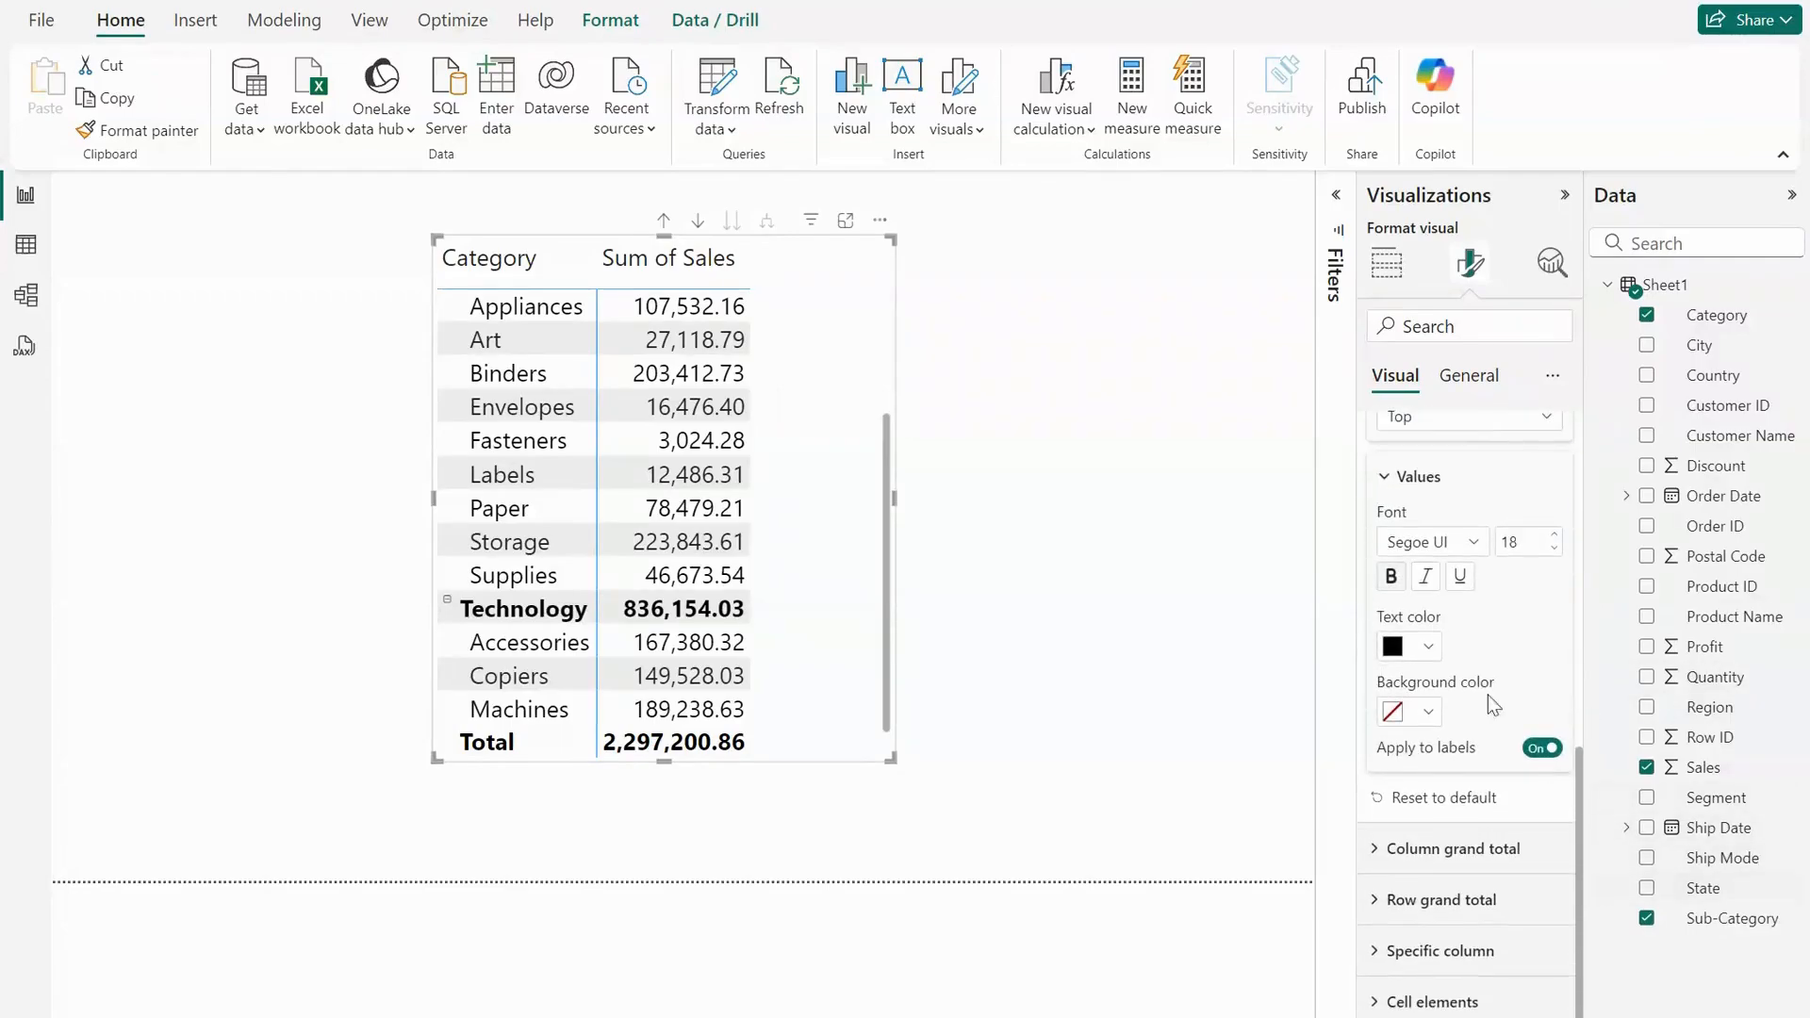
click(1429, 650)
click(1480, 536)
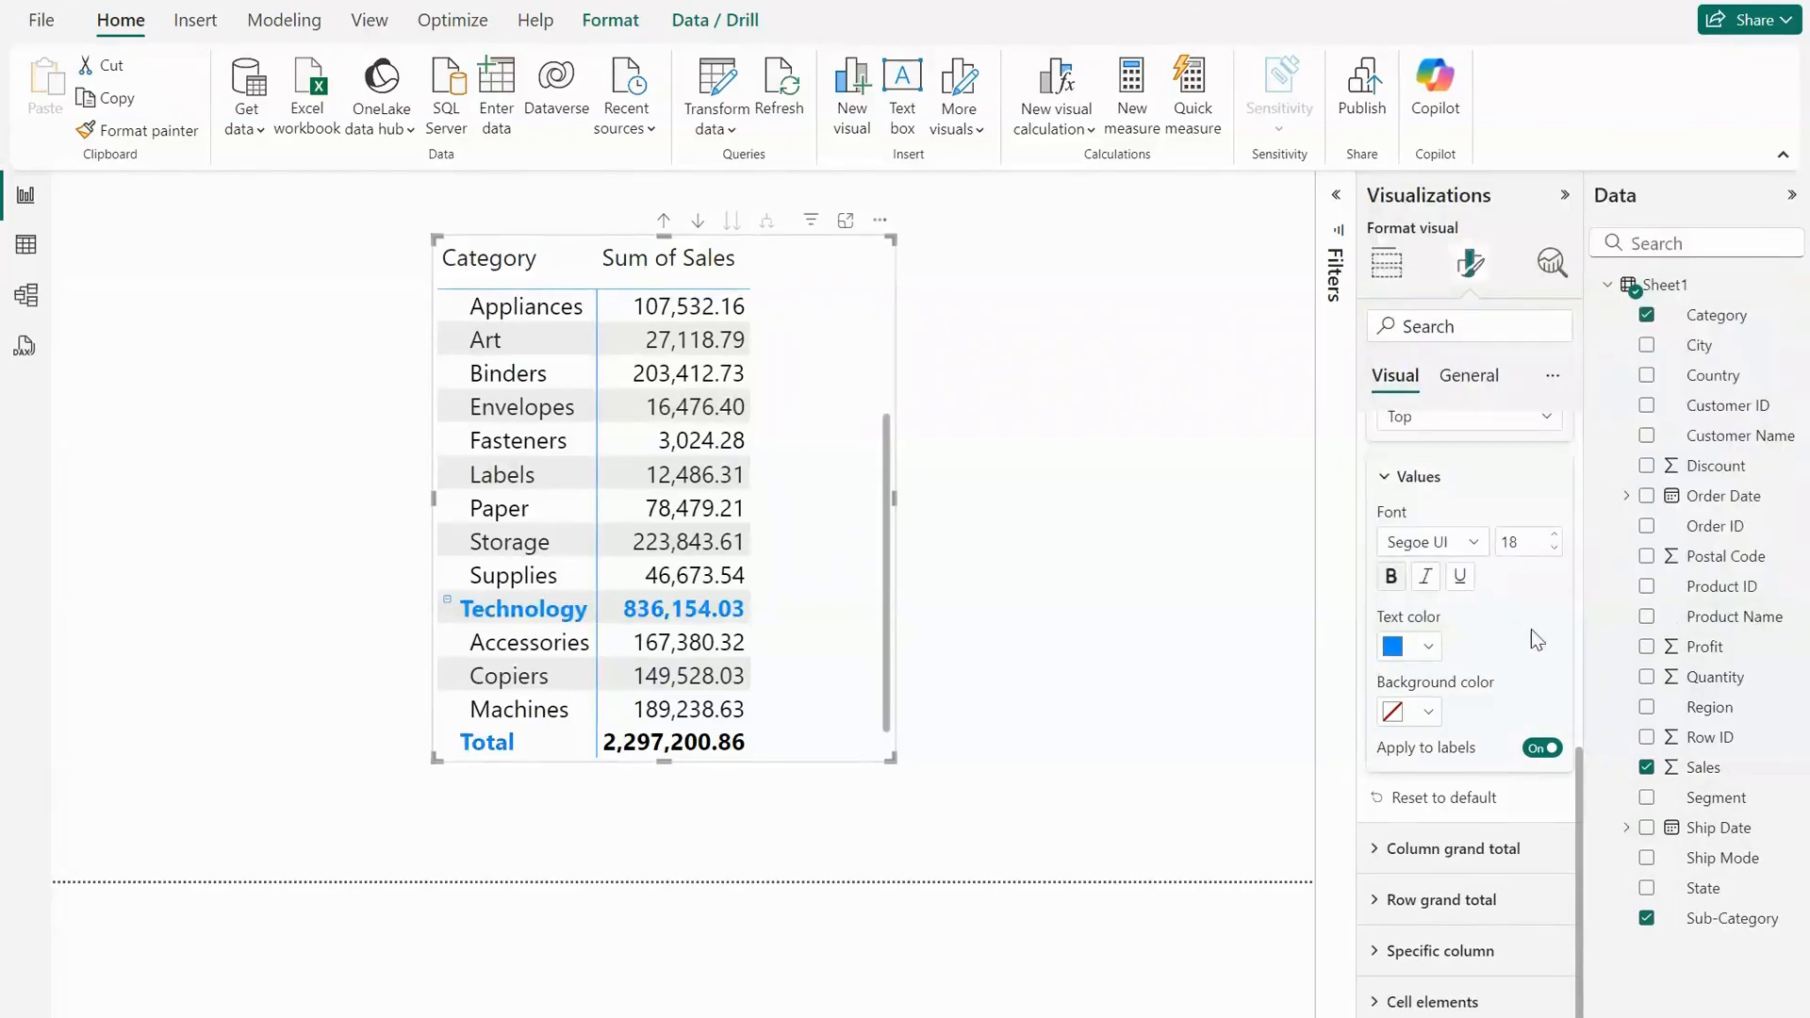
- Set the row grand total's text color to dark blue and apply the formatting to its label
drag(1575, 784, 1574, 749)
mouse_move(886, 647)
mouse_down()
mouse_move(889, 461)
mouse_move(892, 656)
mouse_up()
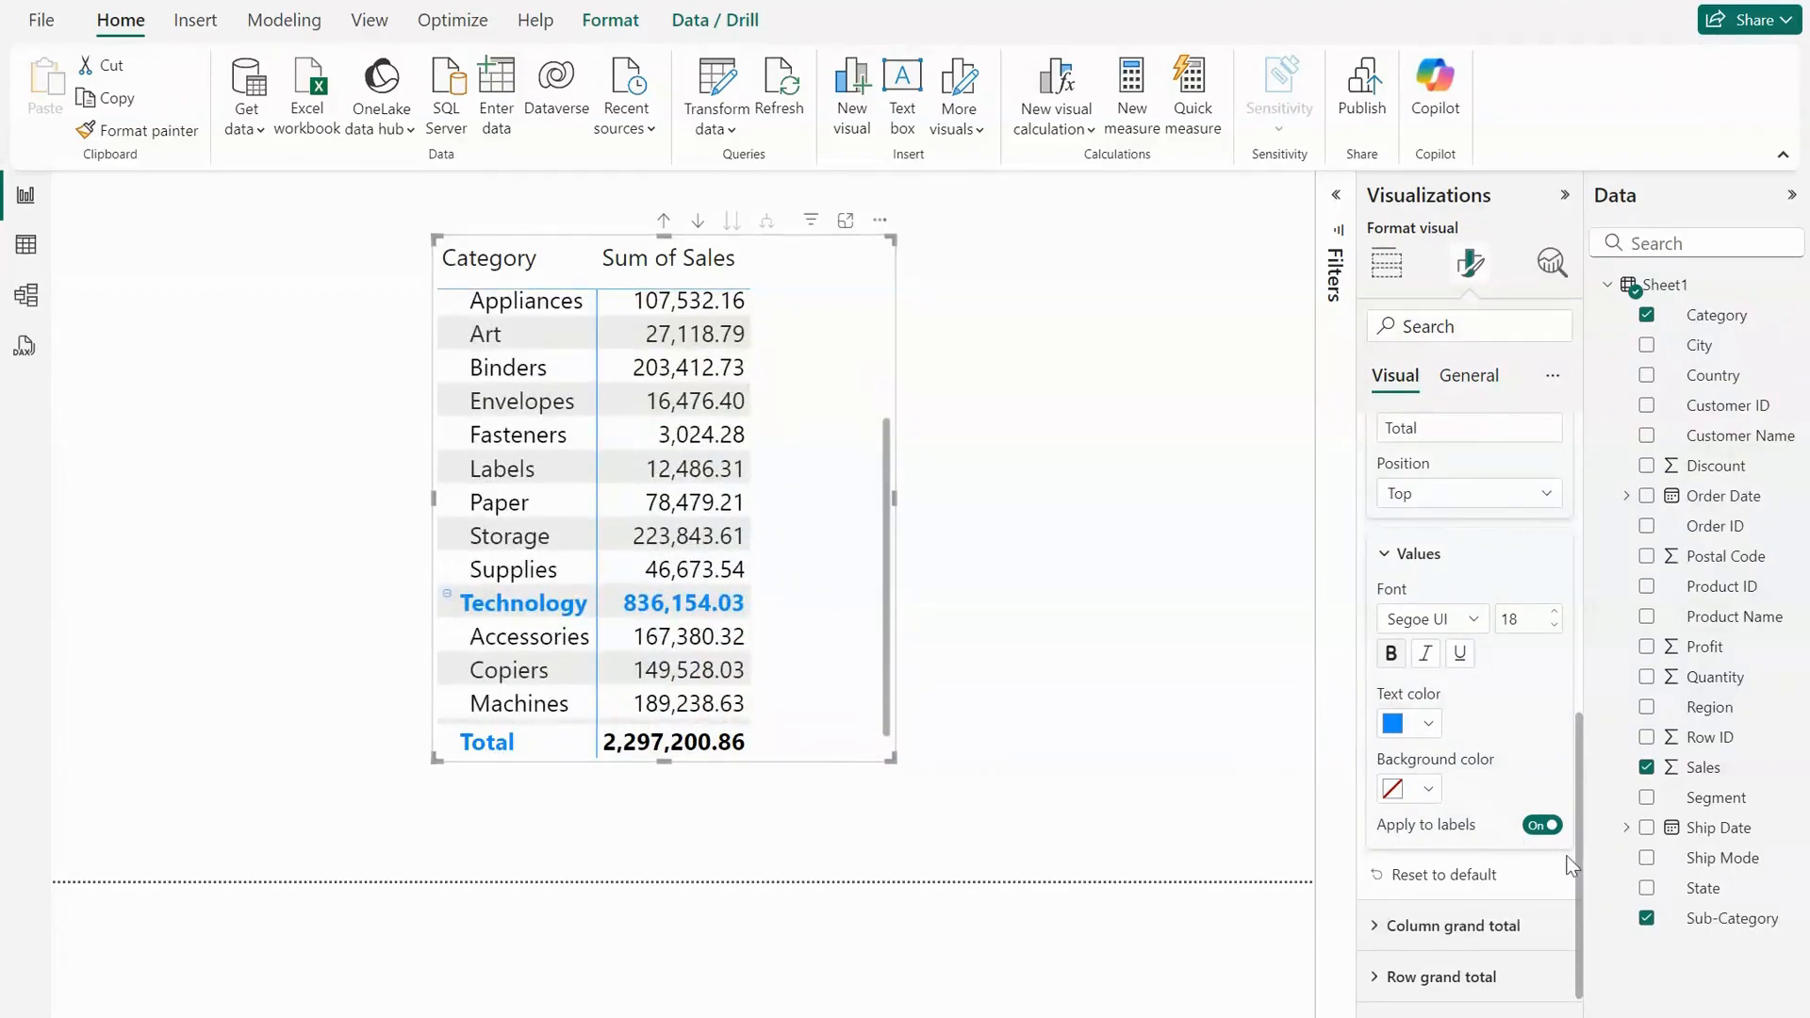
click(1373, 985)
drag(1575, 750, 1593, 879)
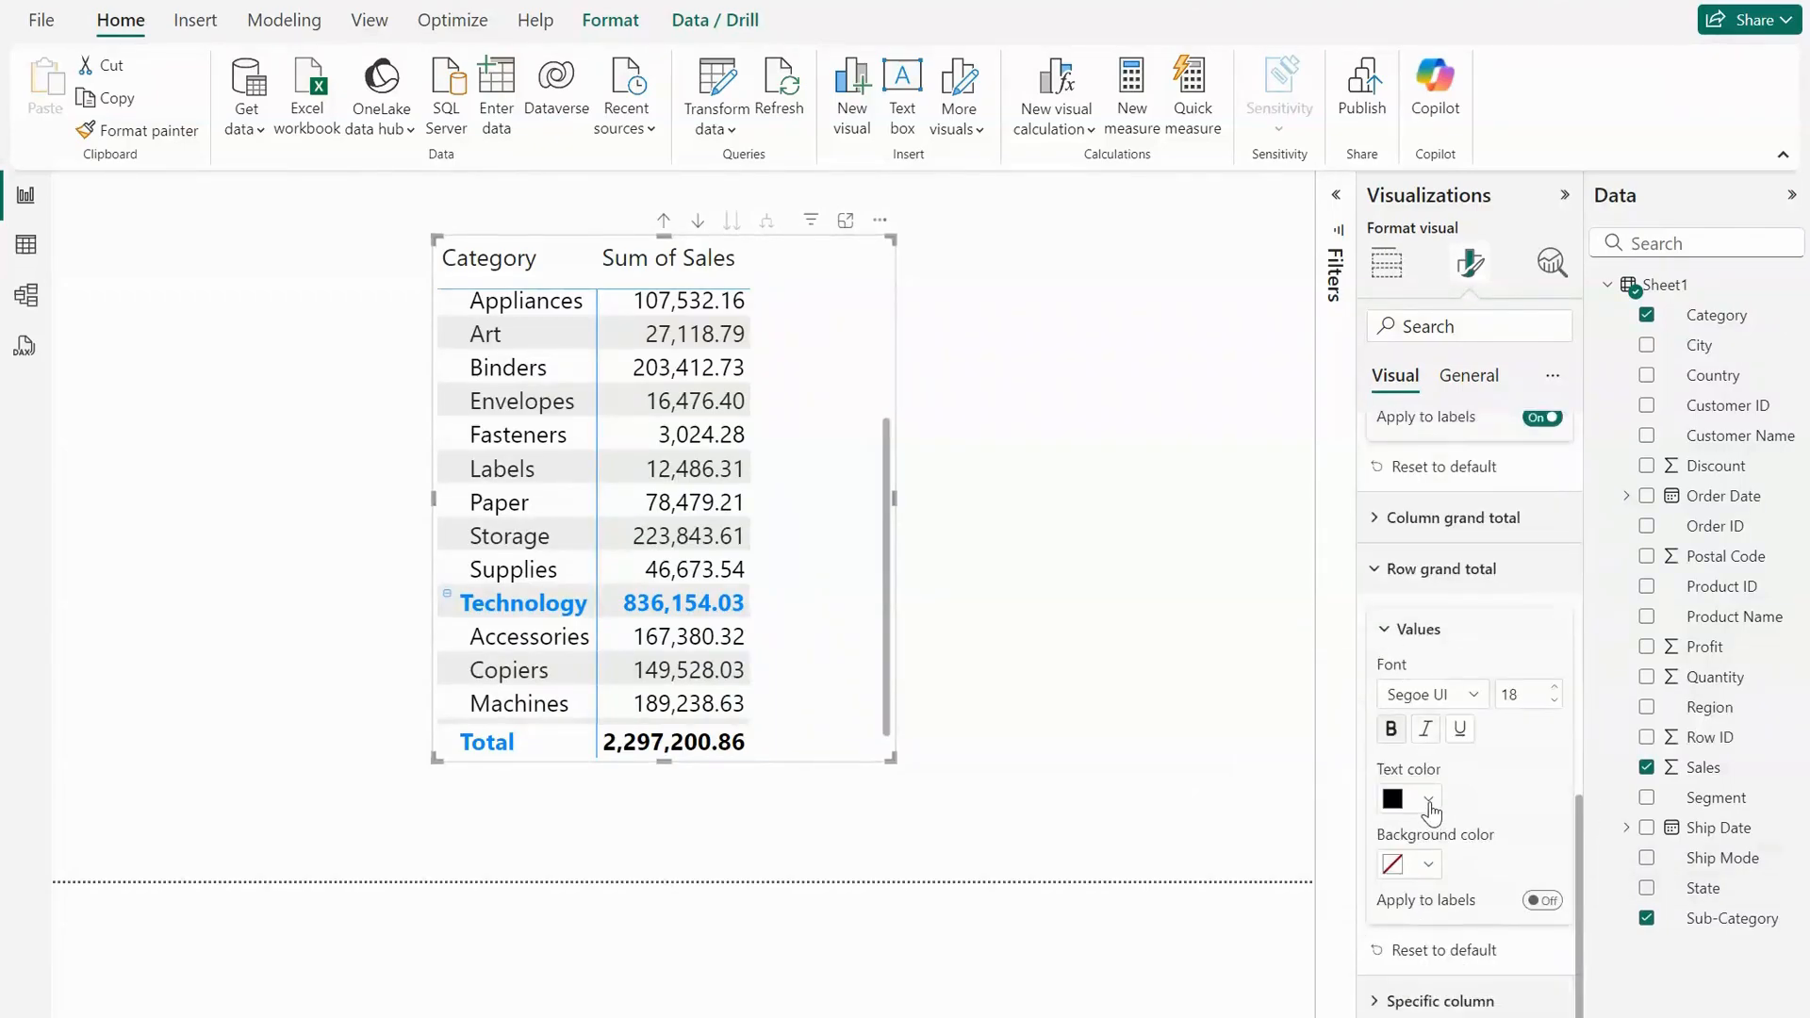
click(1428, 803)
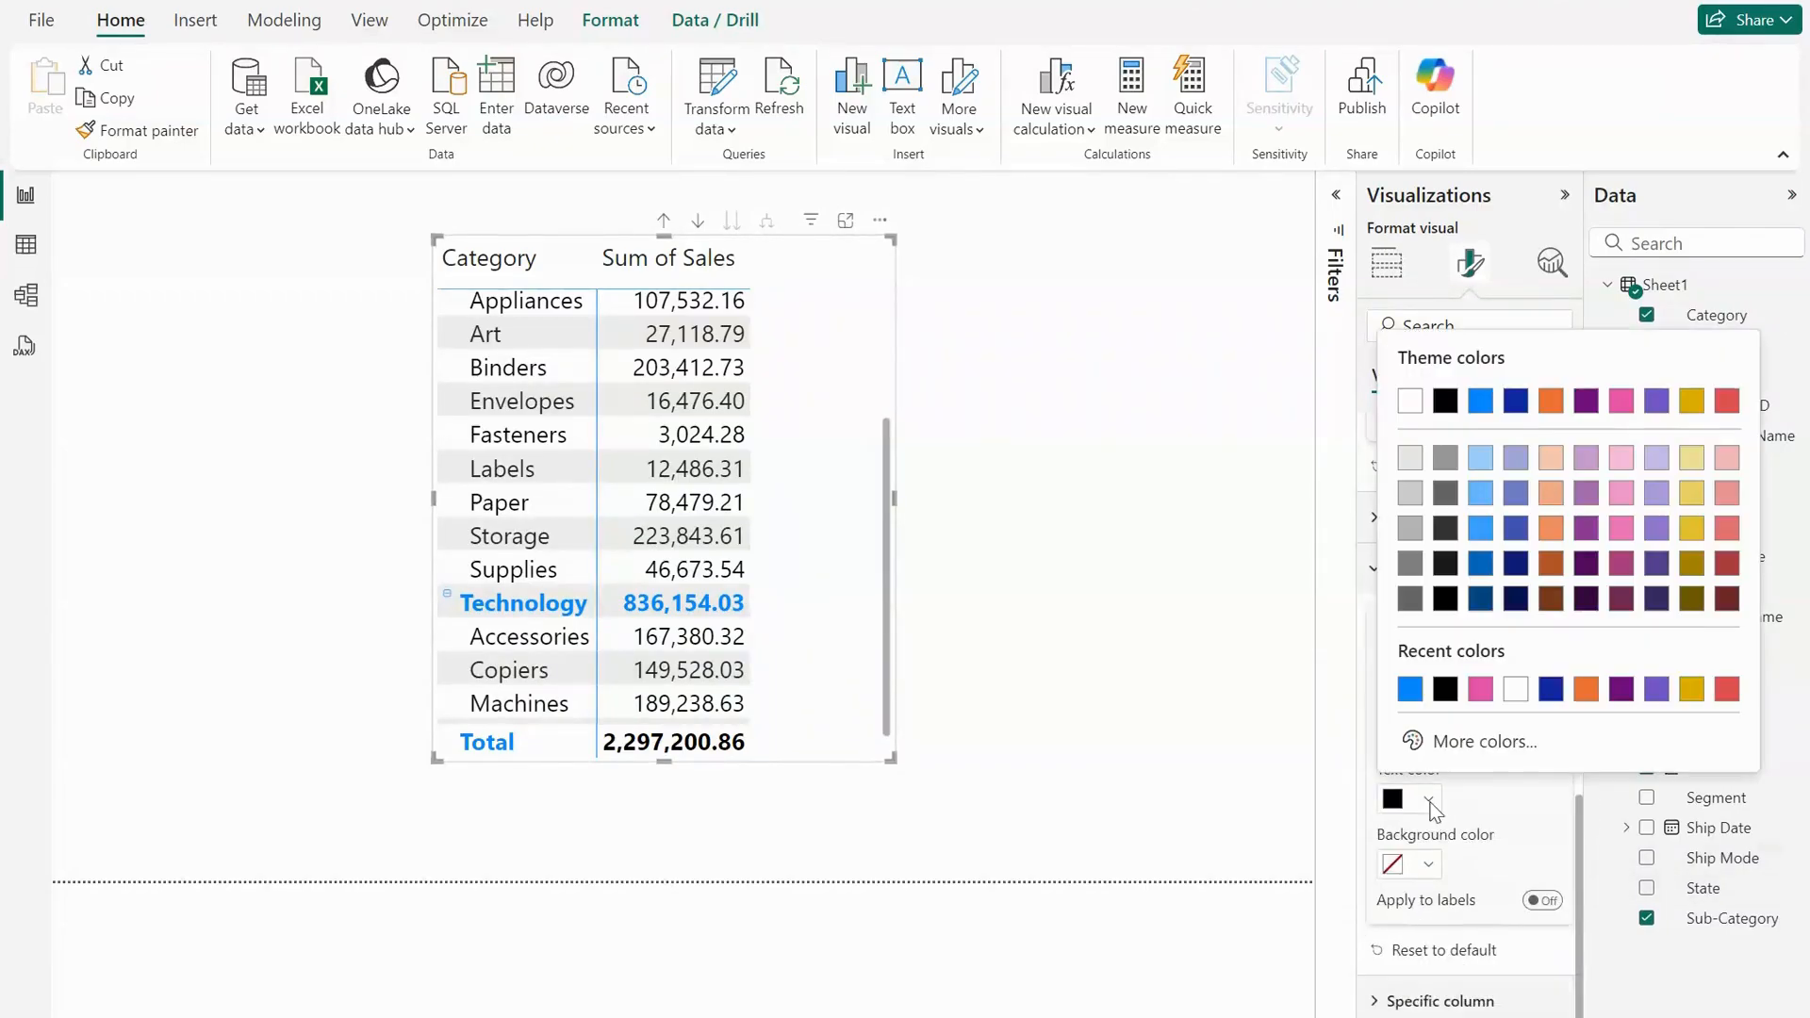
click(1551, 691)
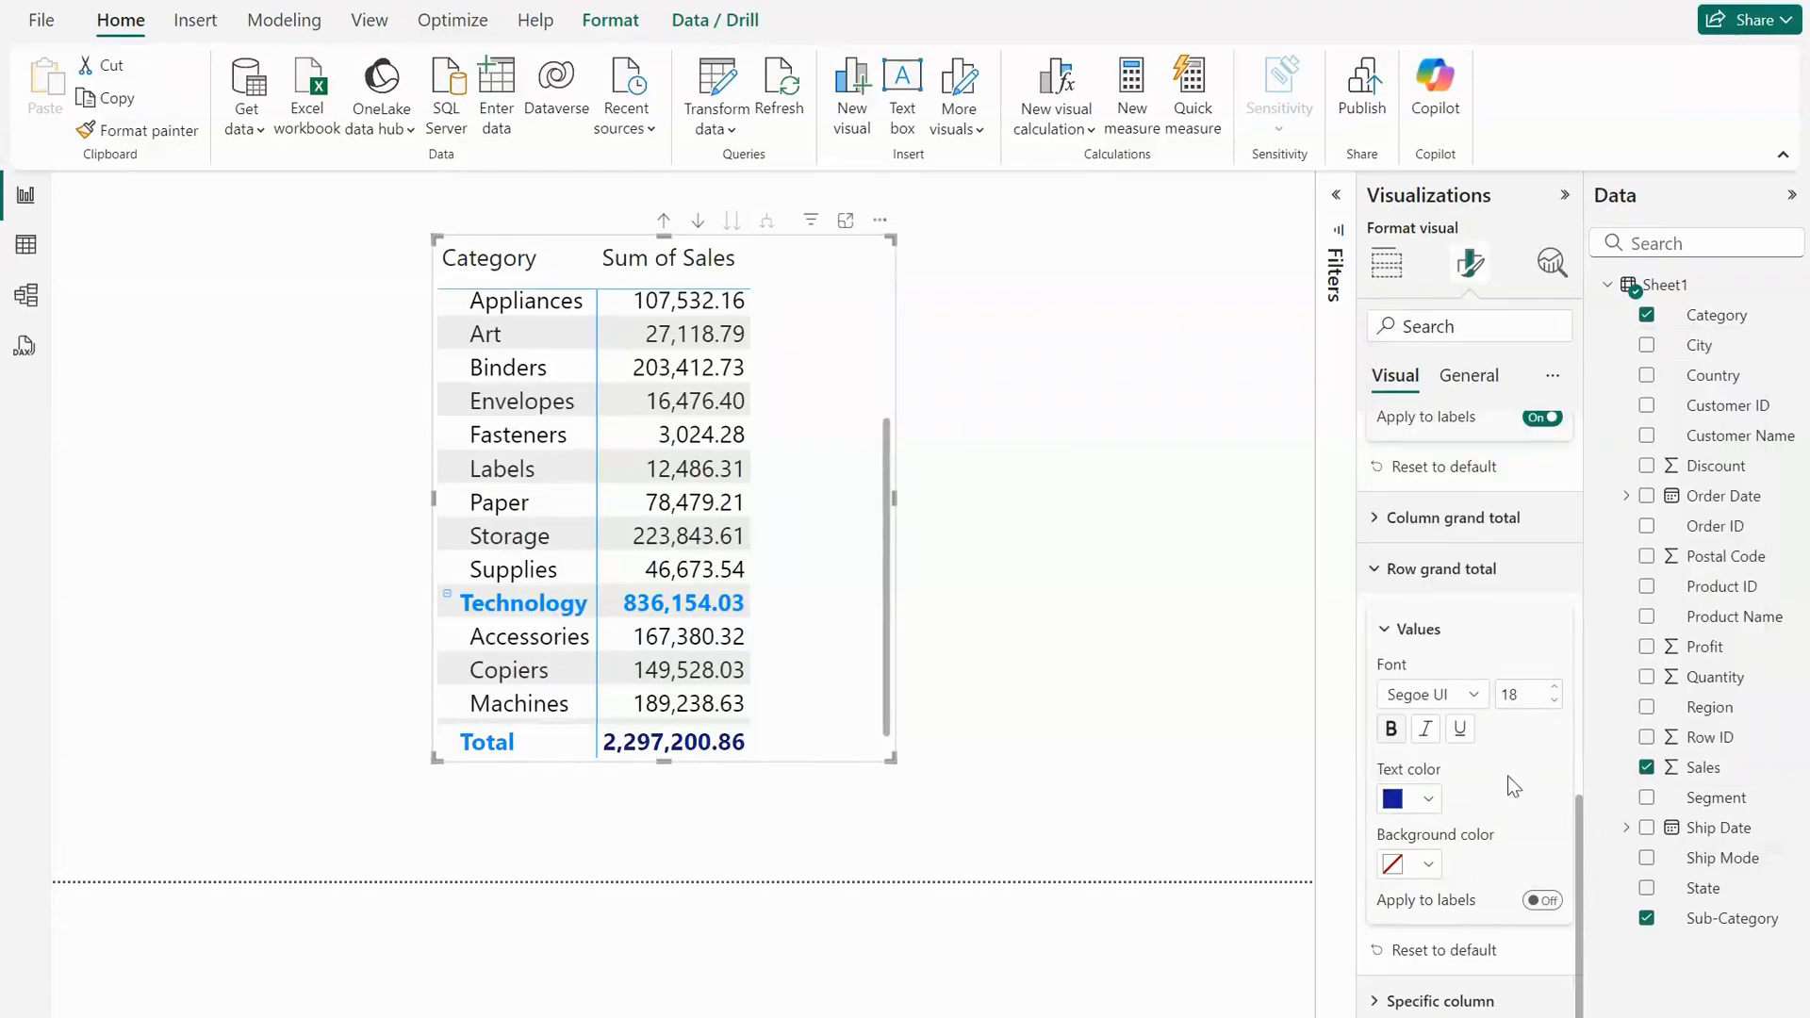
click(1545, 901)
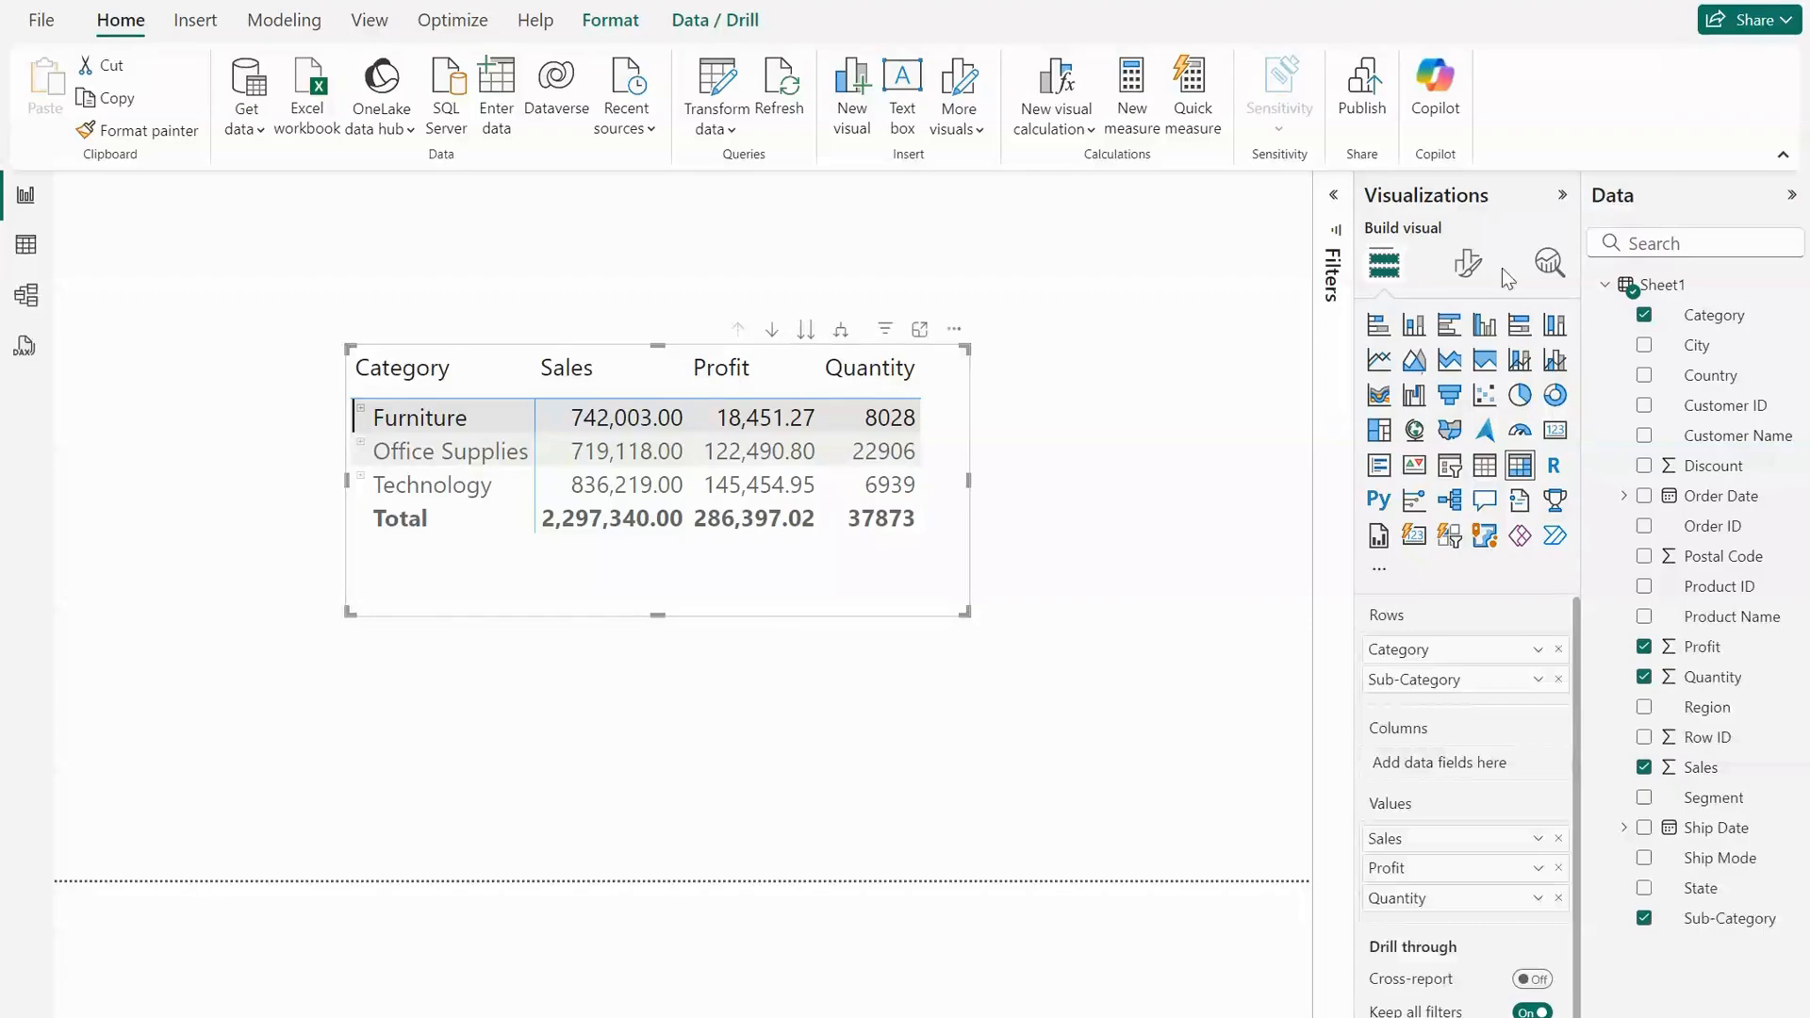
- Change the Sales column's data type to Whole number and accept the data type change
click(1674, 771)
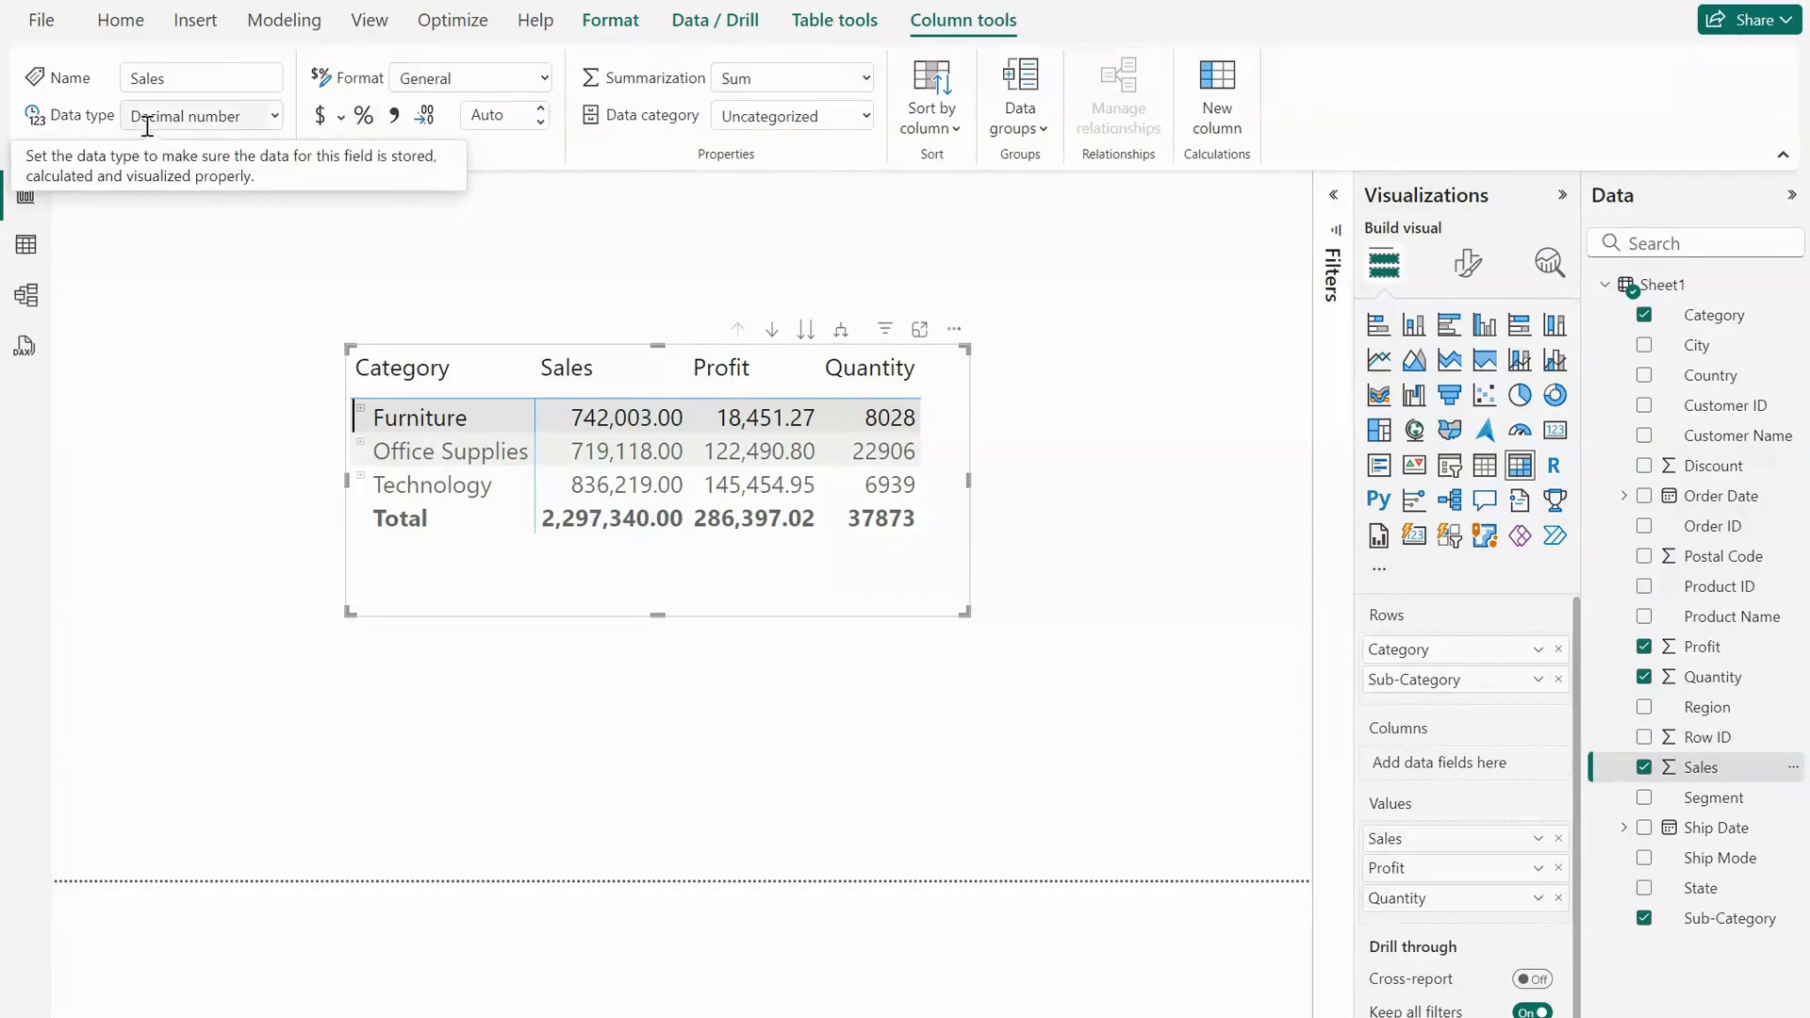
click(276, 117)
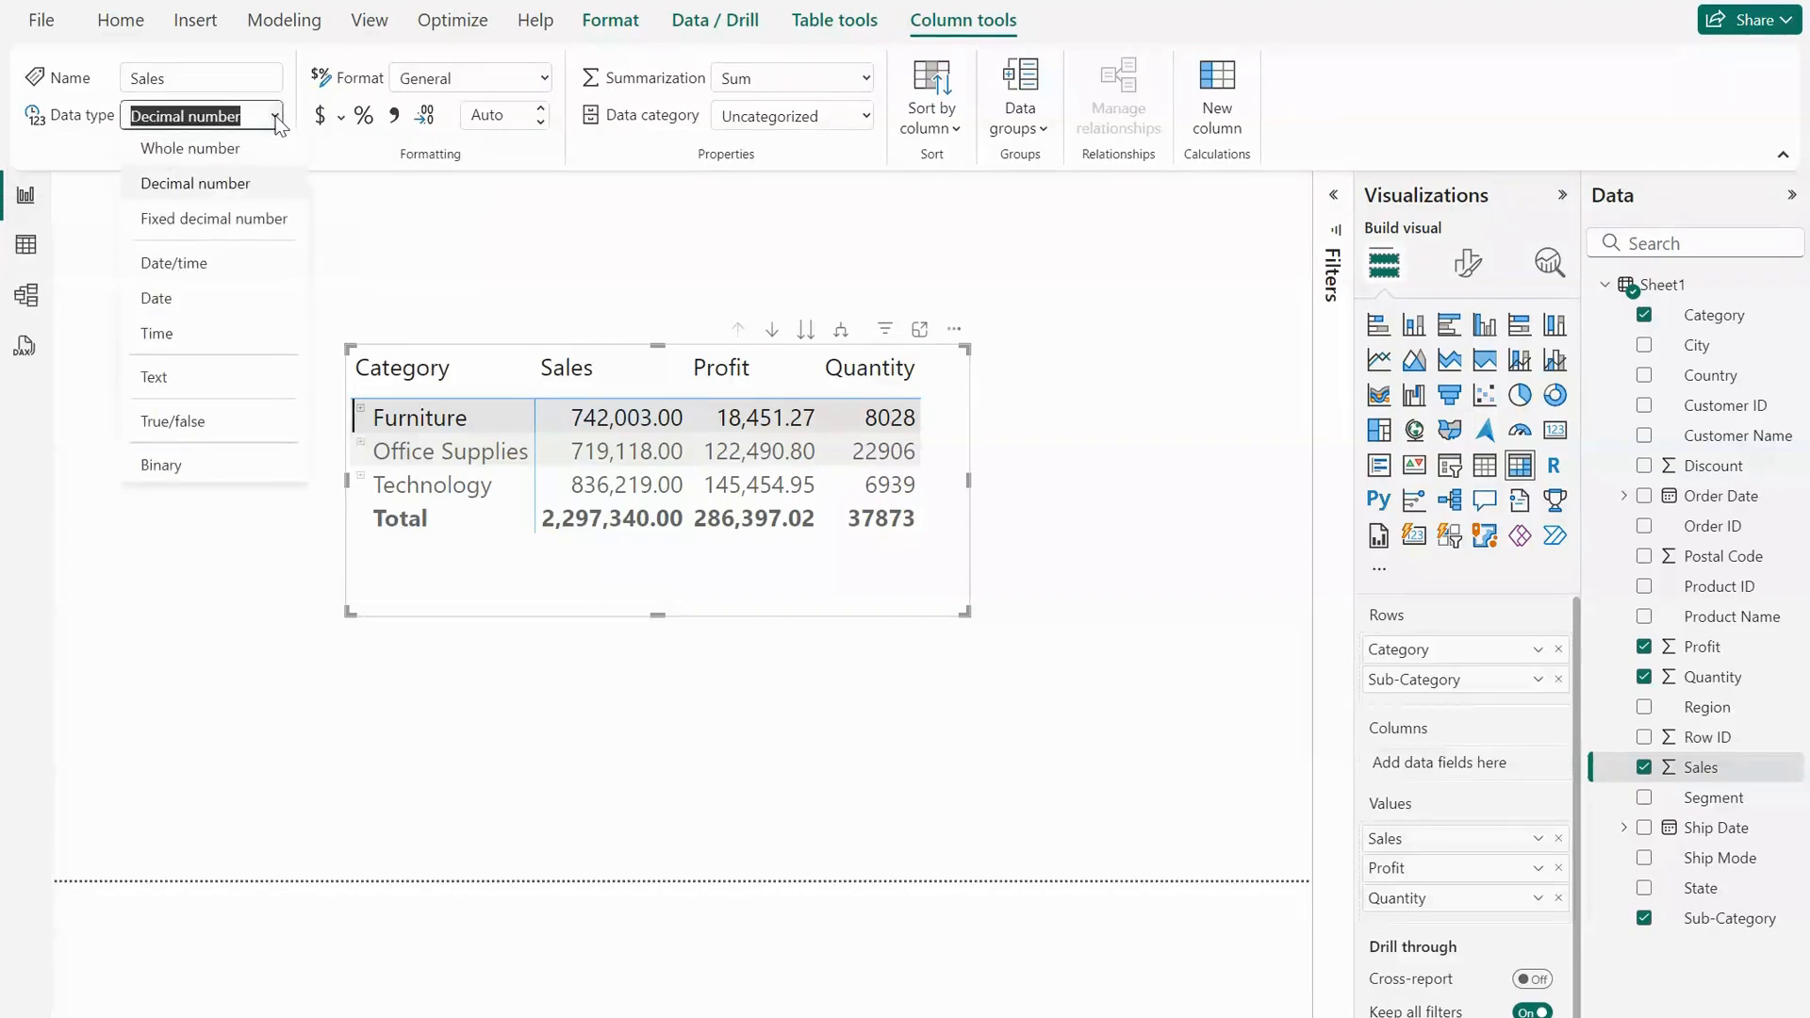
click(239, 150)
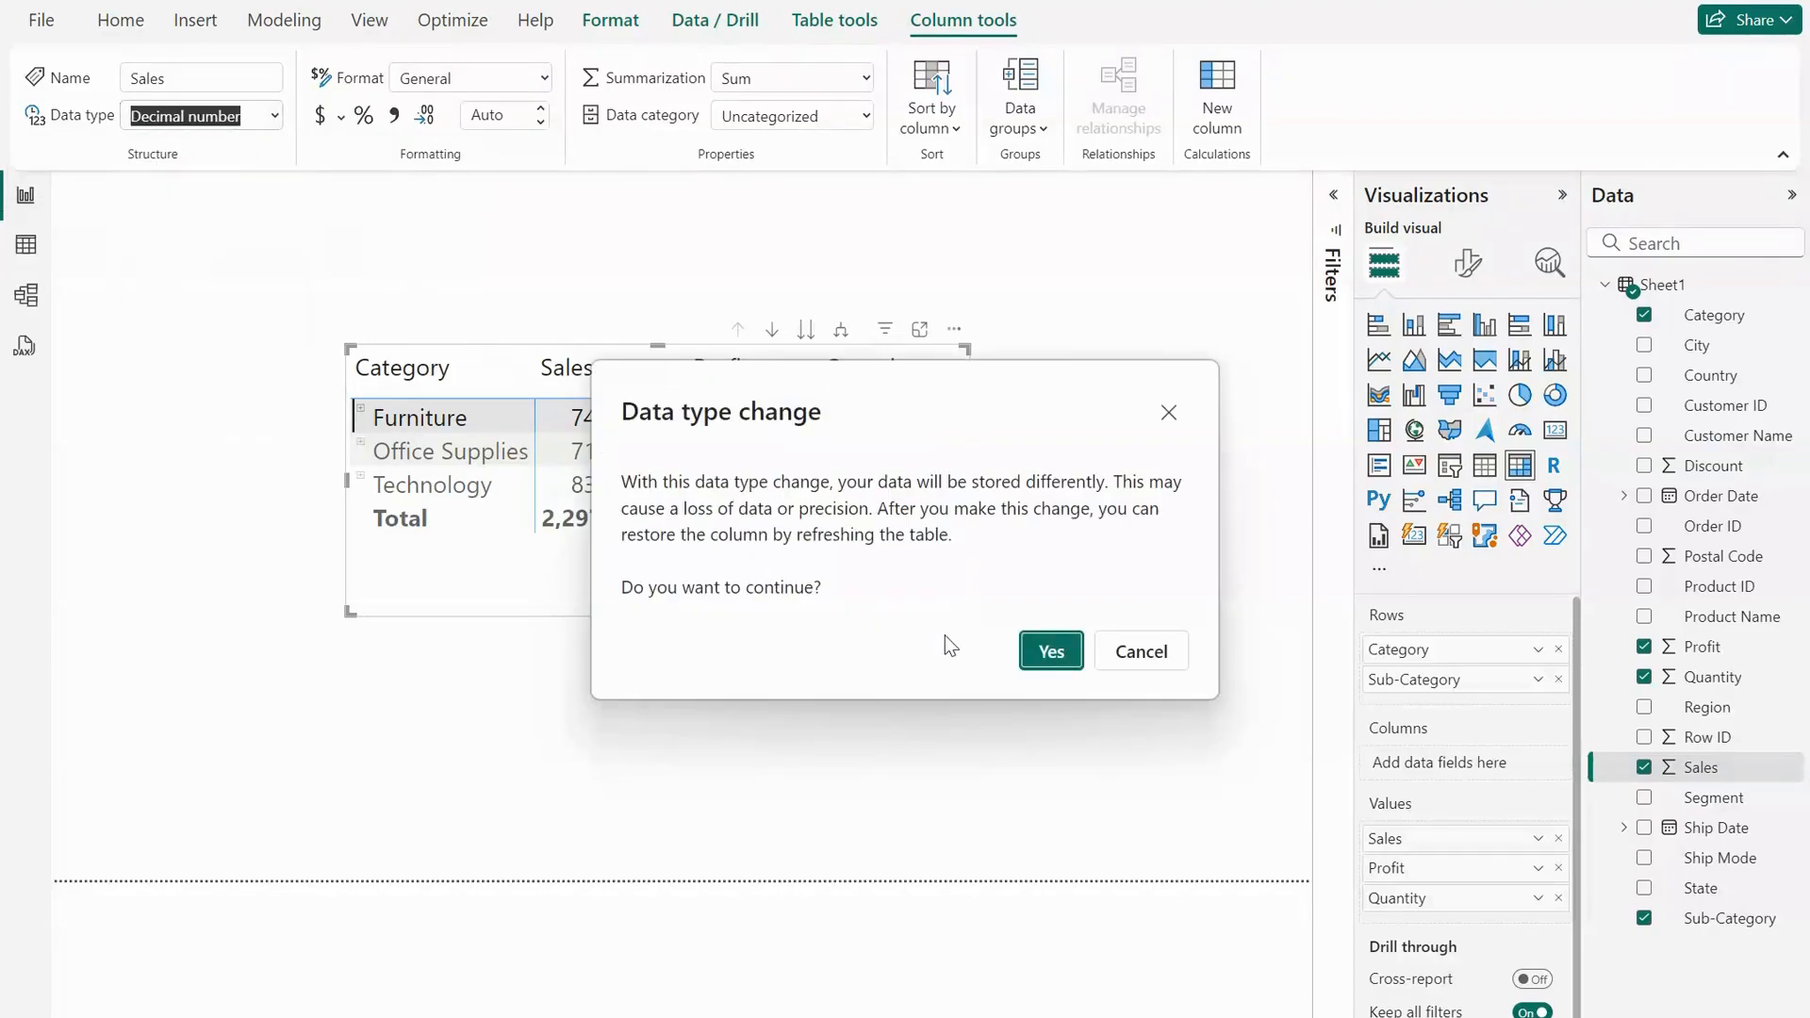
click(1052, 657)
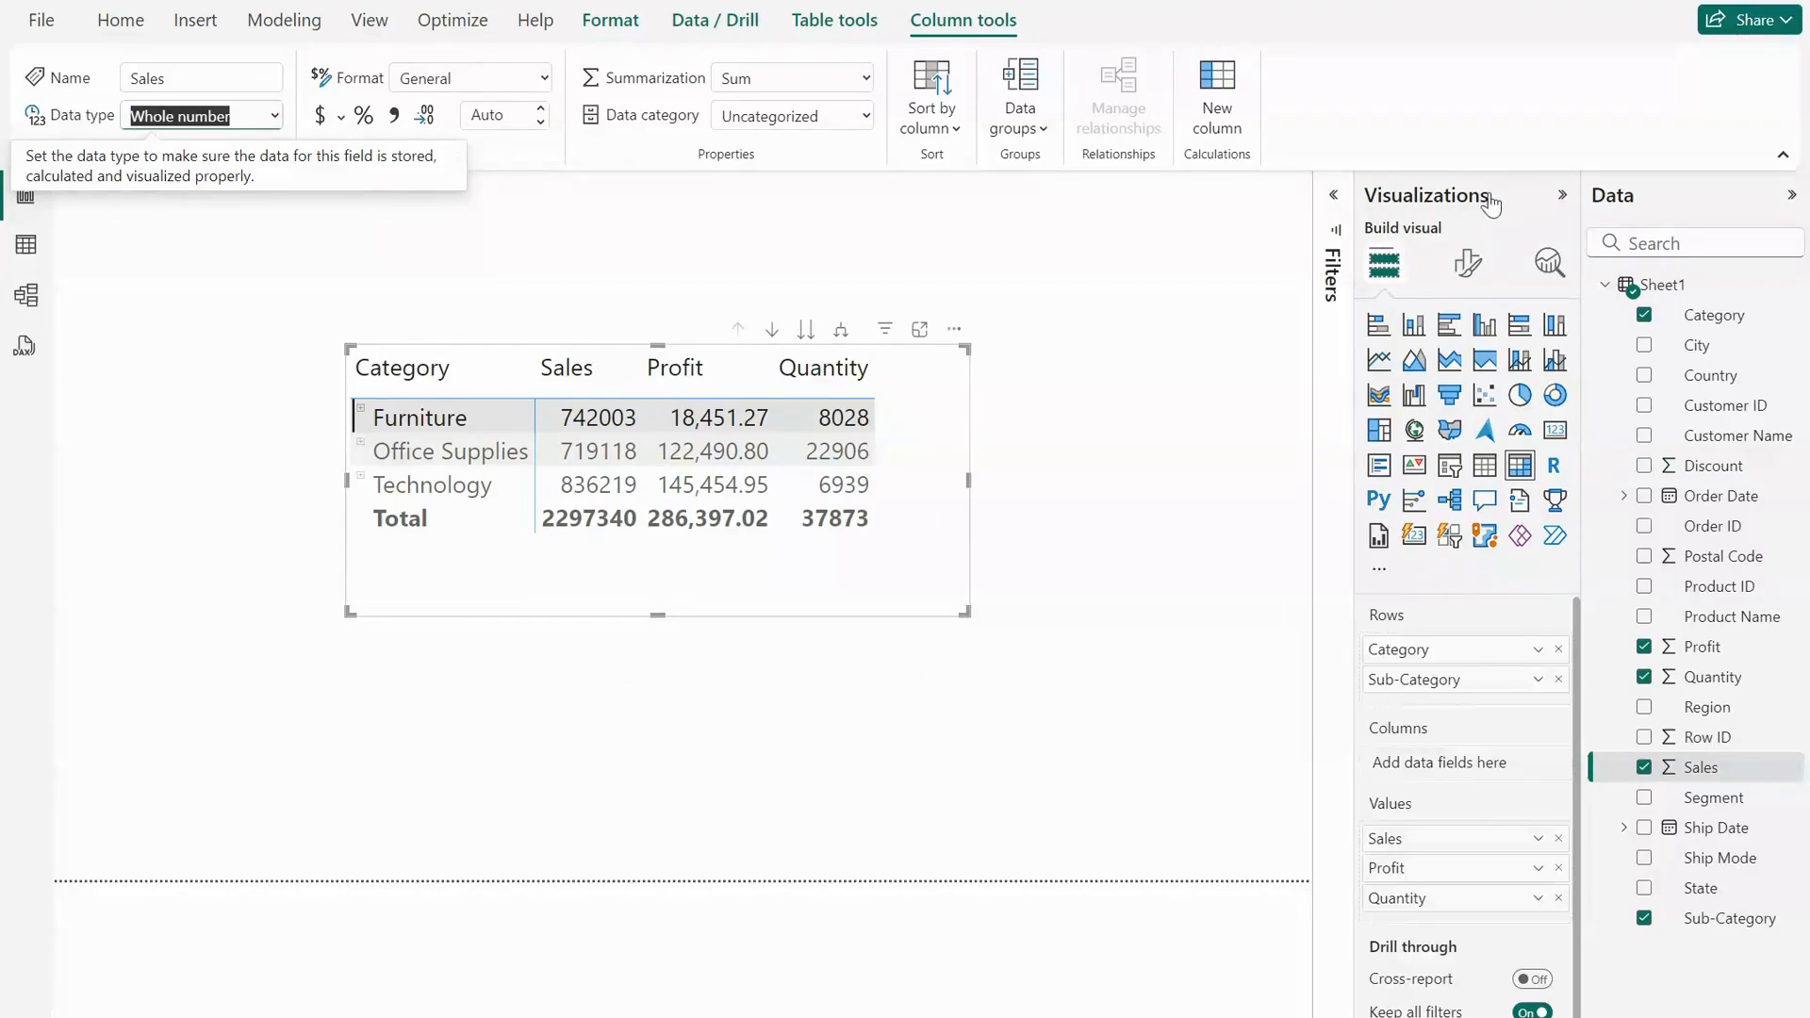
- Format the Sales column of the matrix with display units in Thousands and 0 decimal places
click(1466, 280)
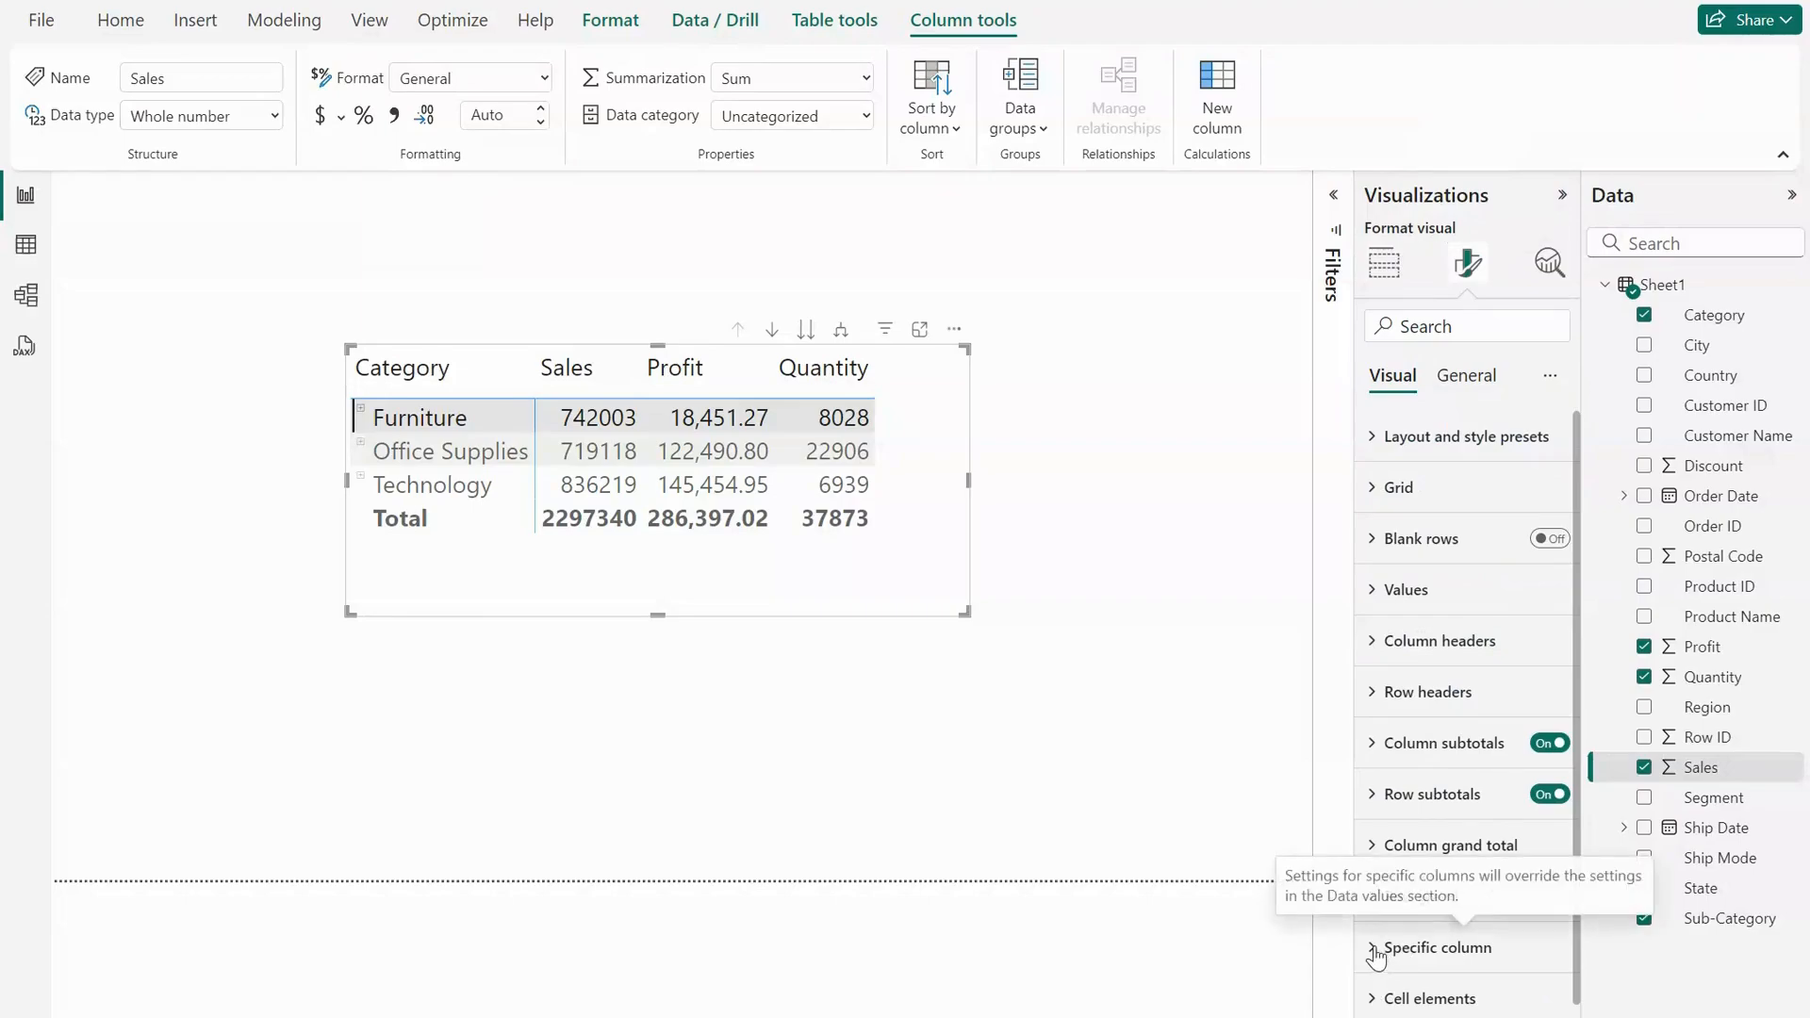
click(1432, 949)
drag(1574, 641, 1591, 891)
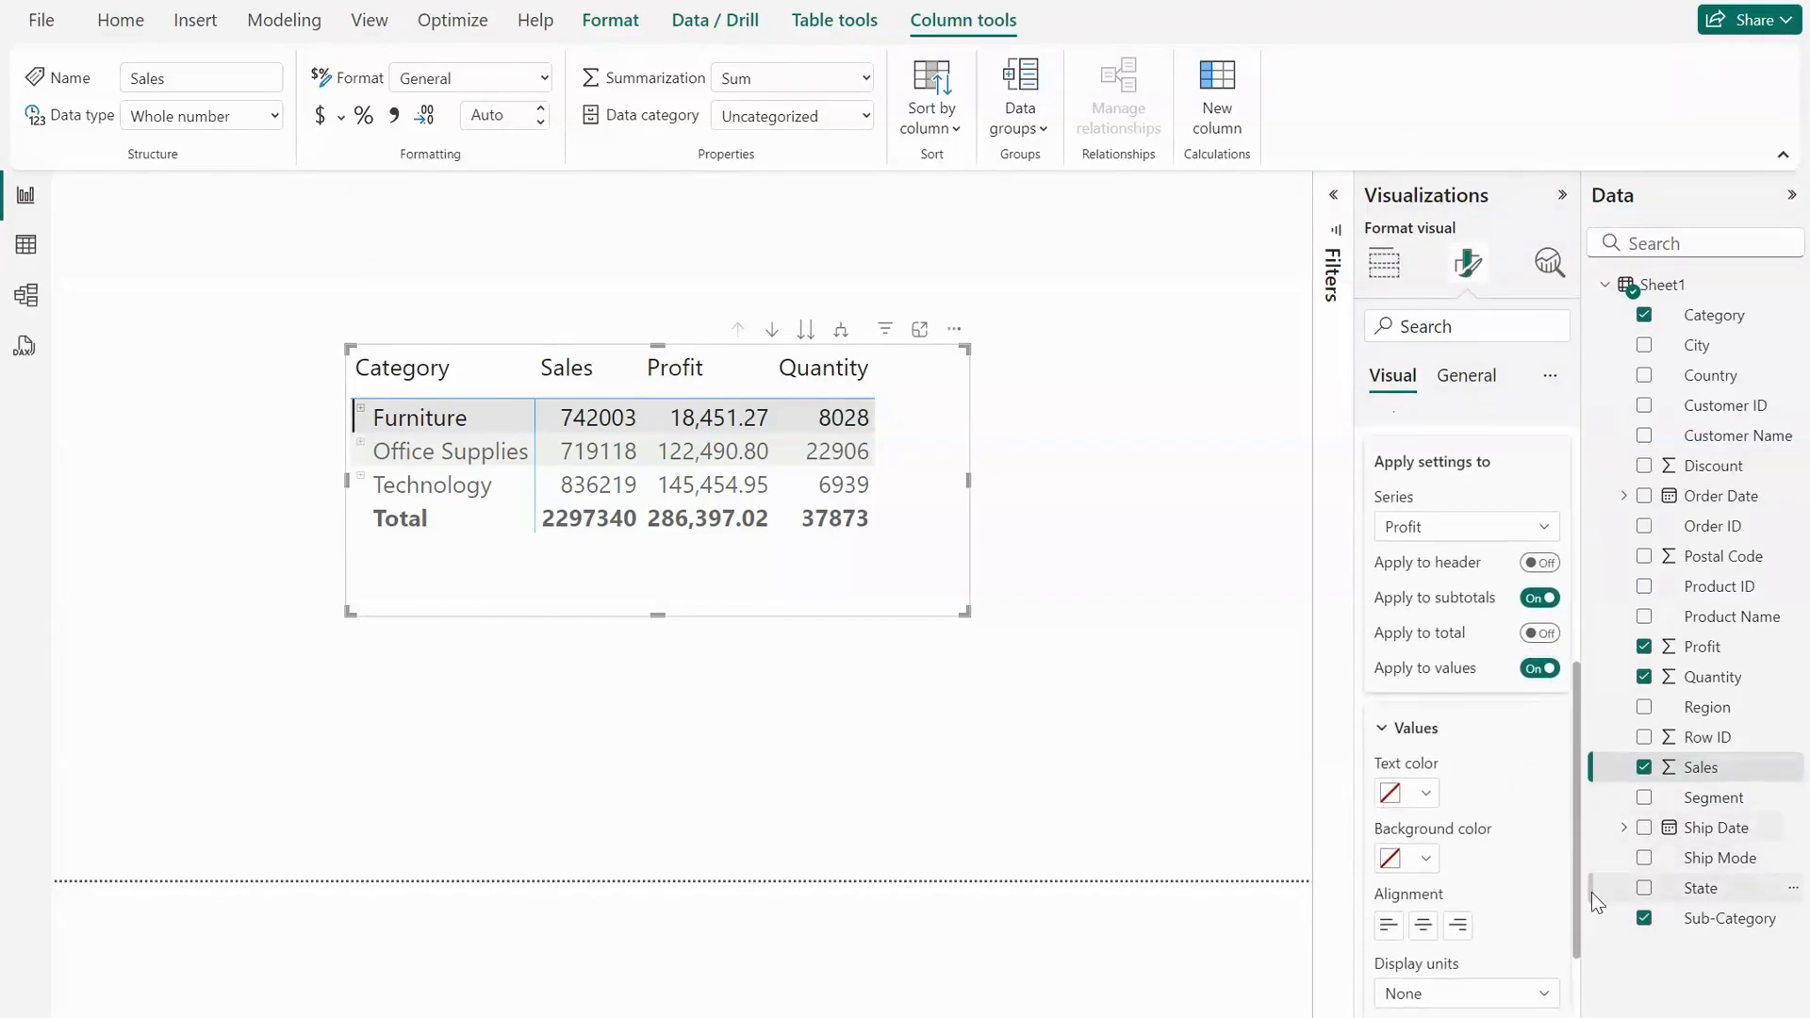
click(1546, 524)
click(1478, 558)
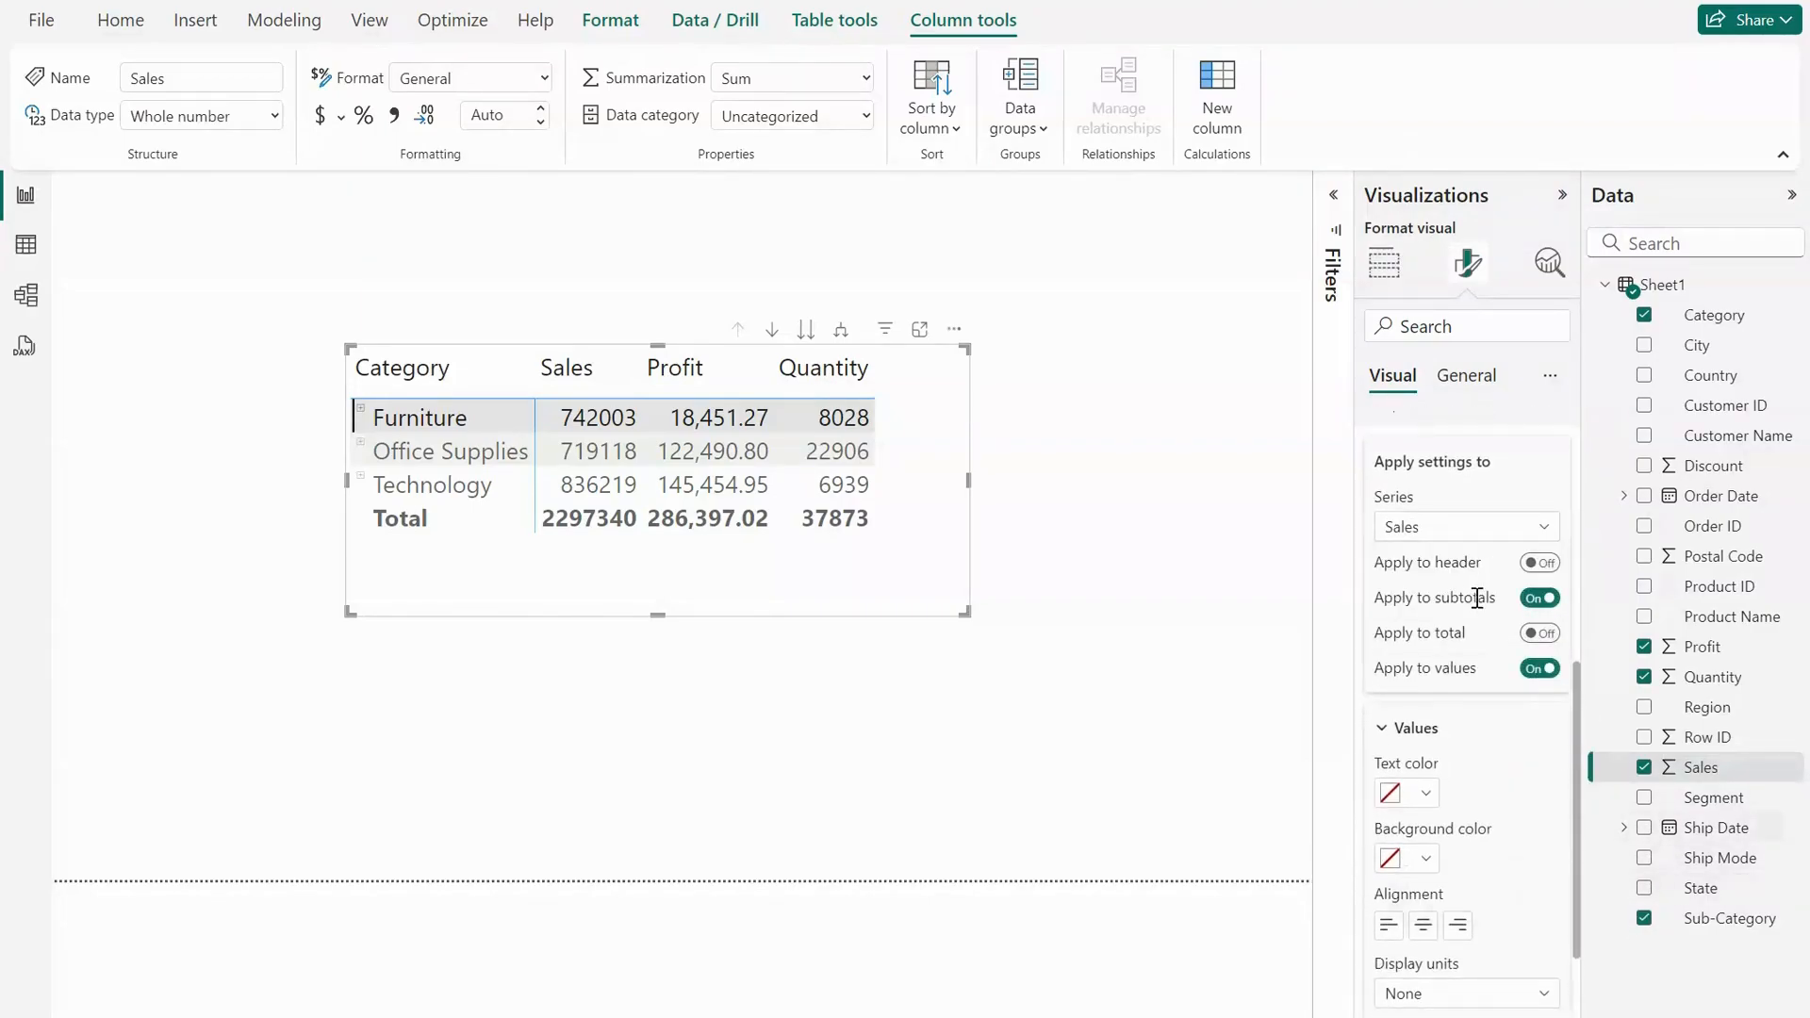
drag(1576, 769, 1575, 916)
click(1540, 777)
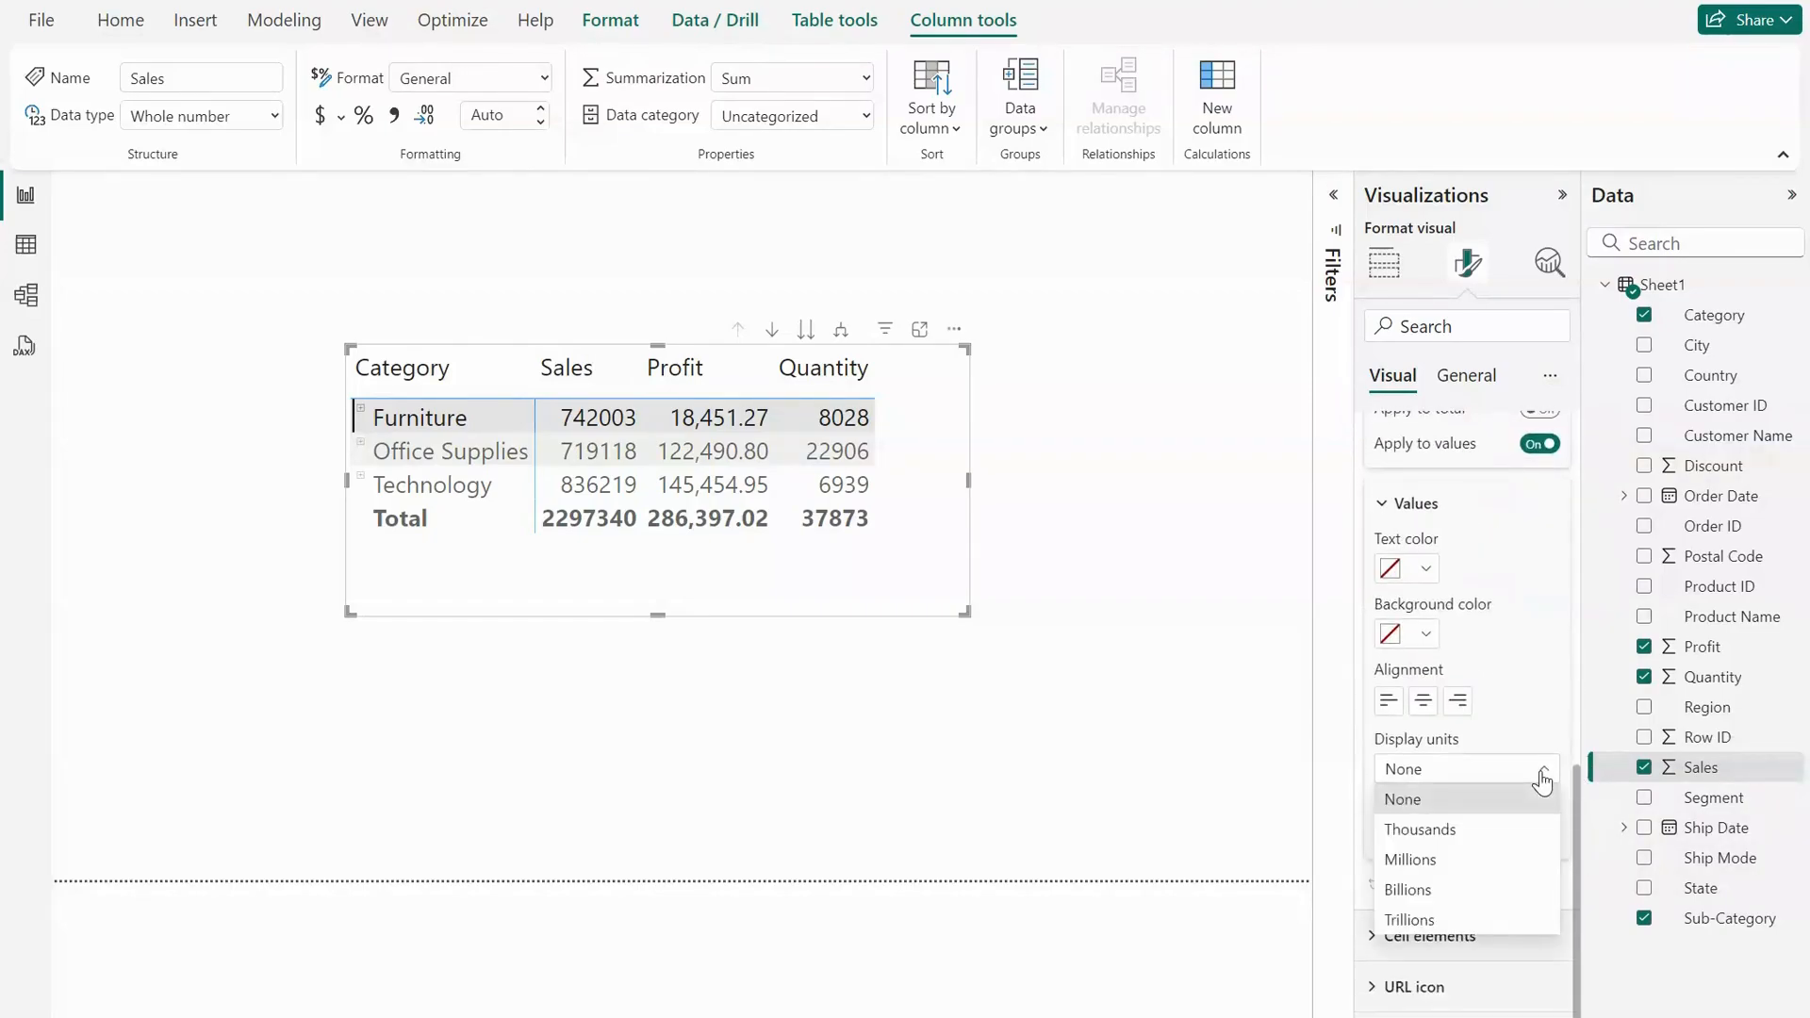
click(1471, 835)
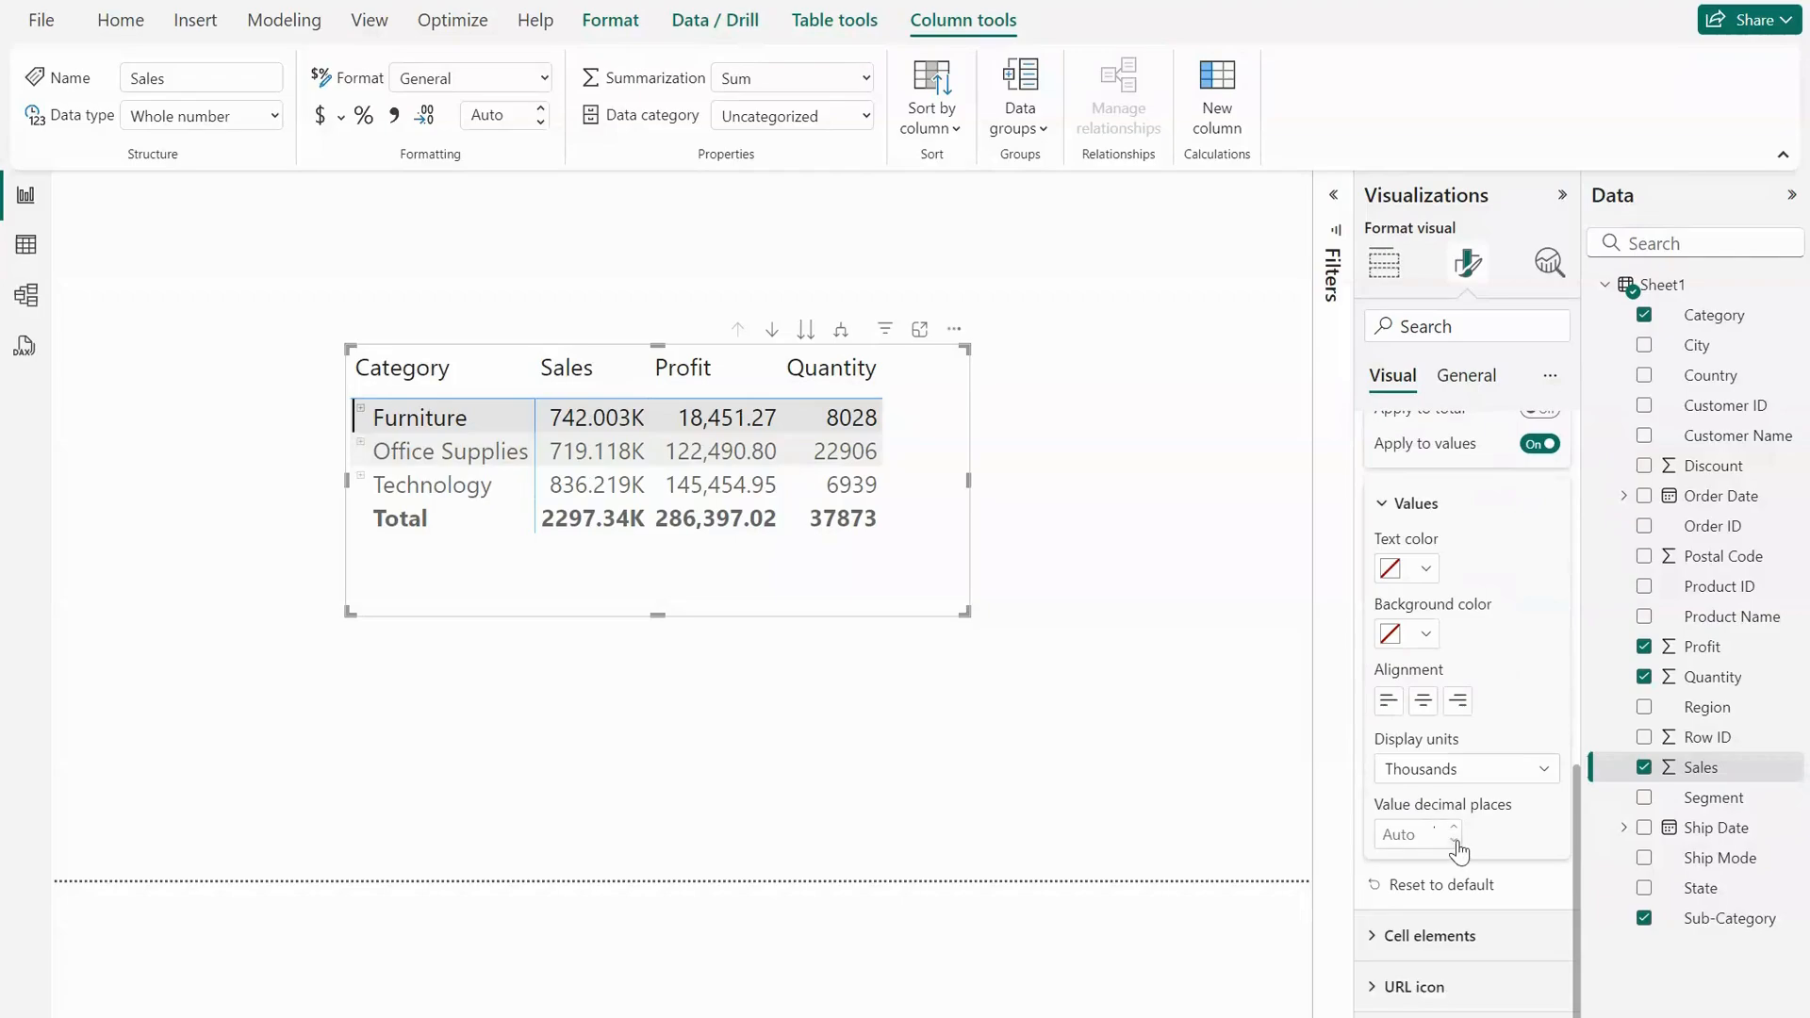
click(1455, 842)
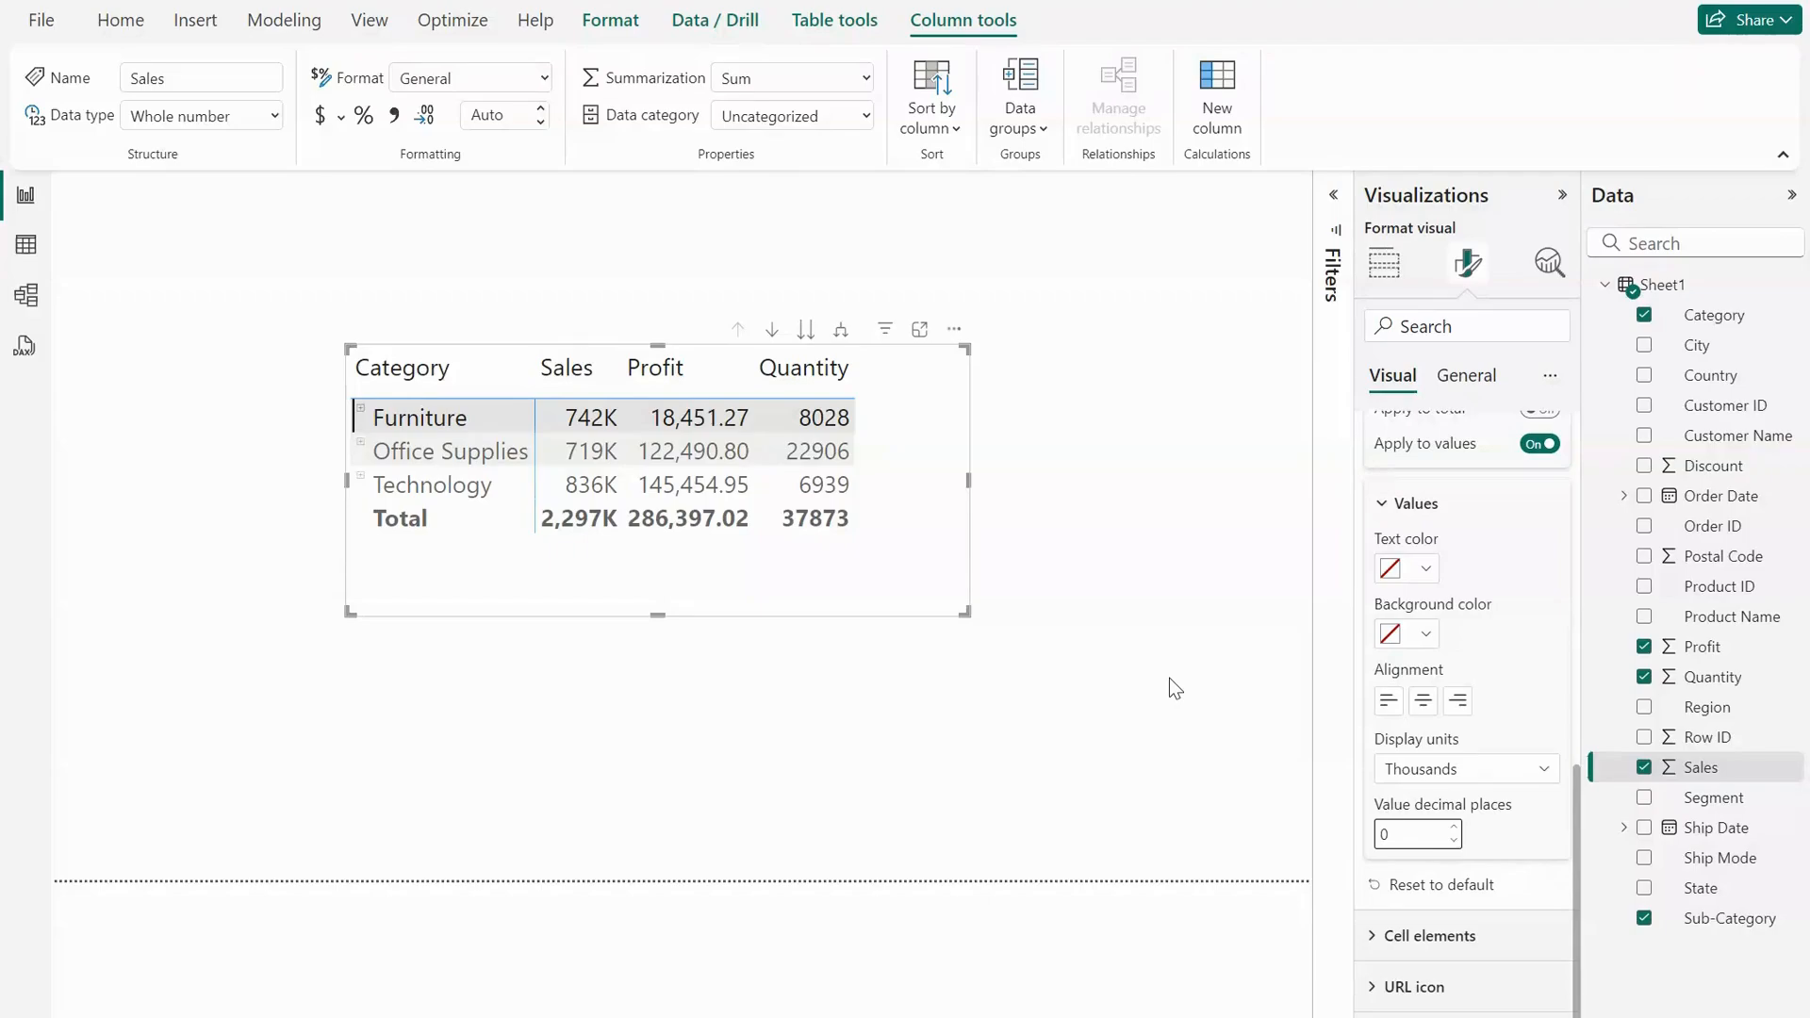
- Sort the matrix by Profit and show the Profit column in Thousands with 0 decimal places
click(655, 368)
click(1547, 499)
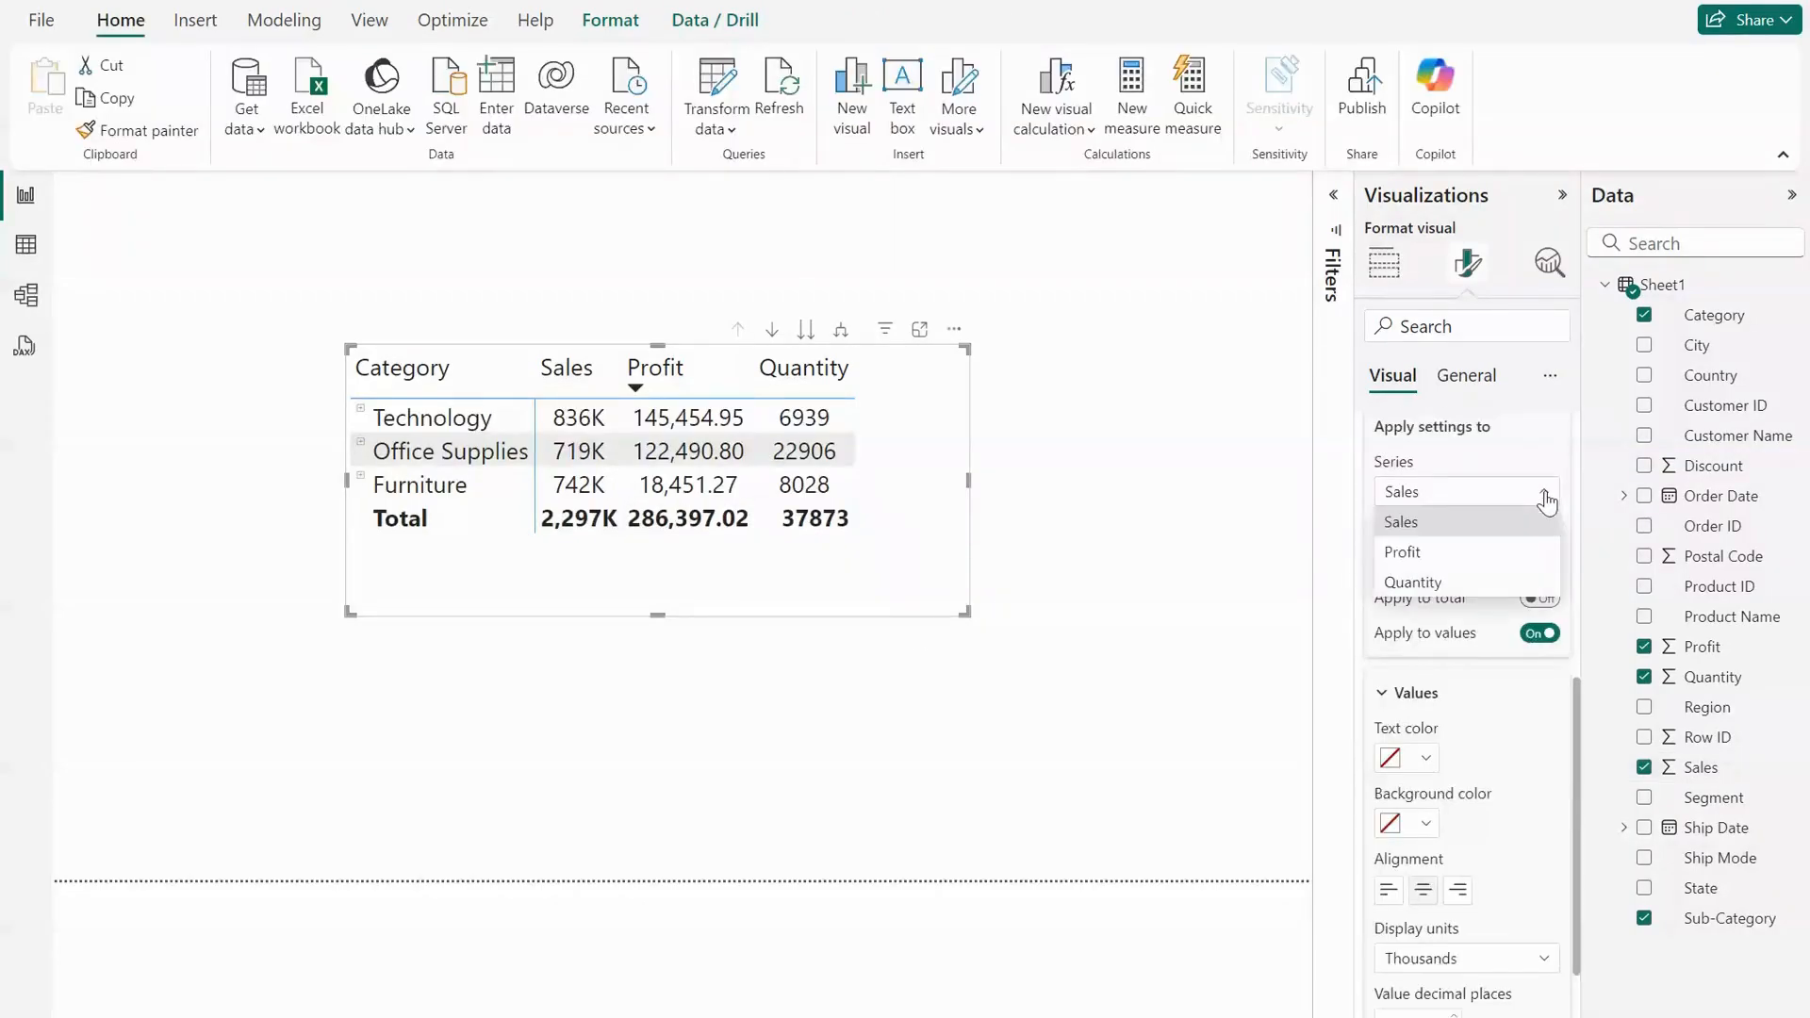
click(1499, 552)
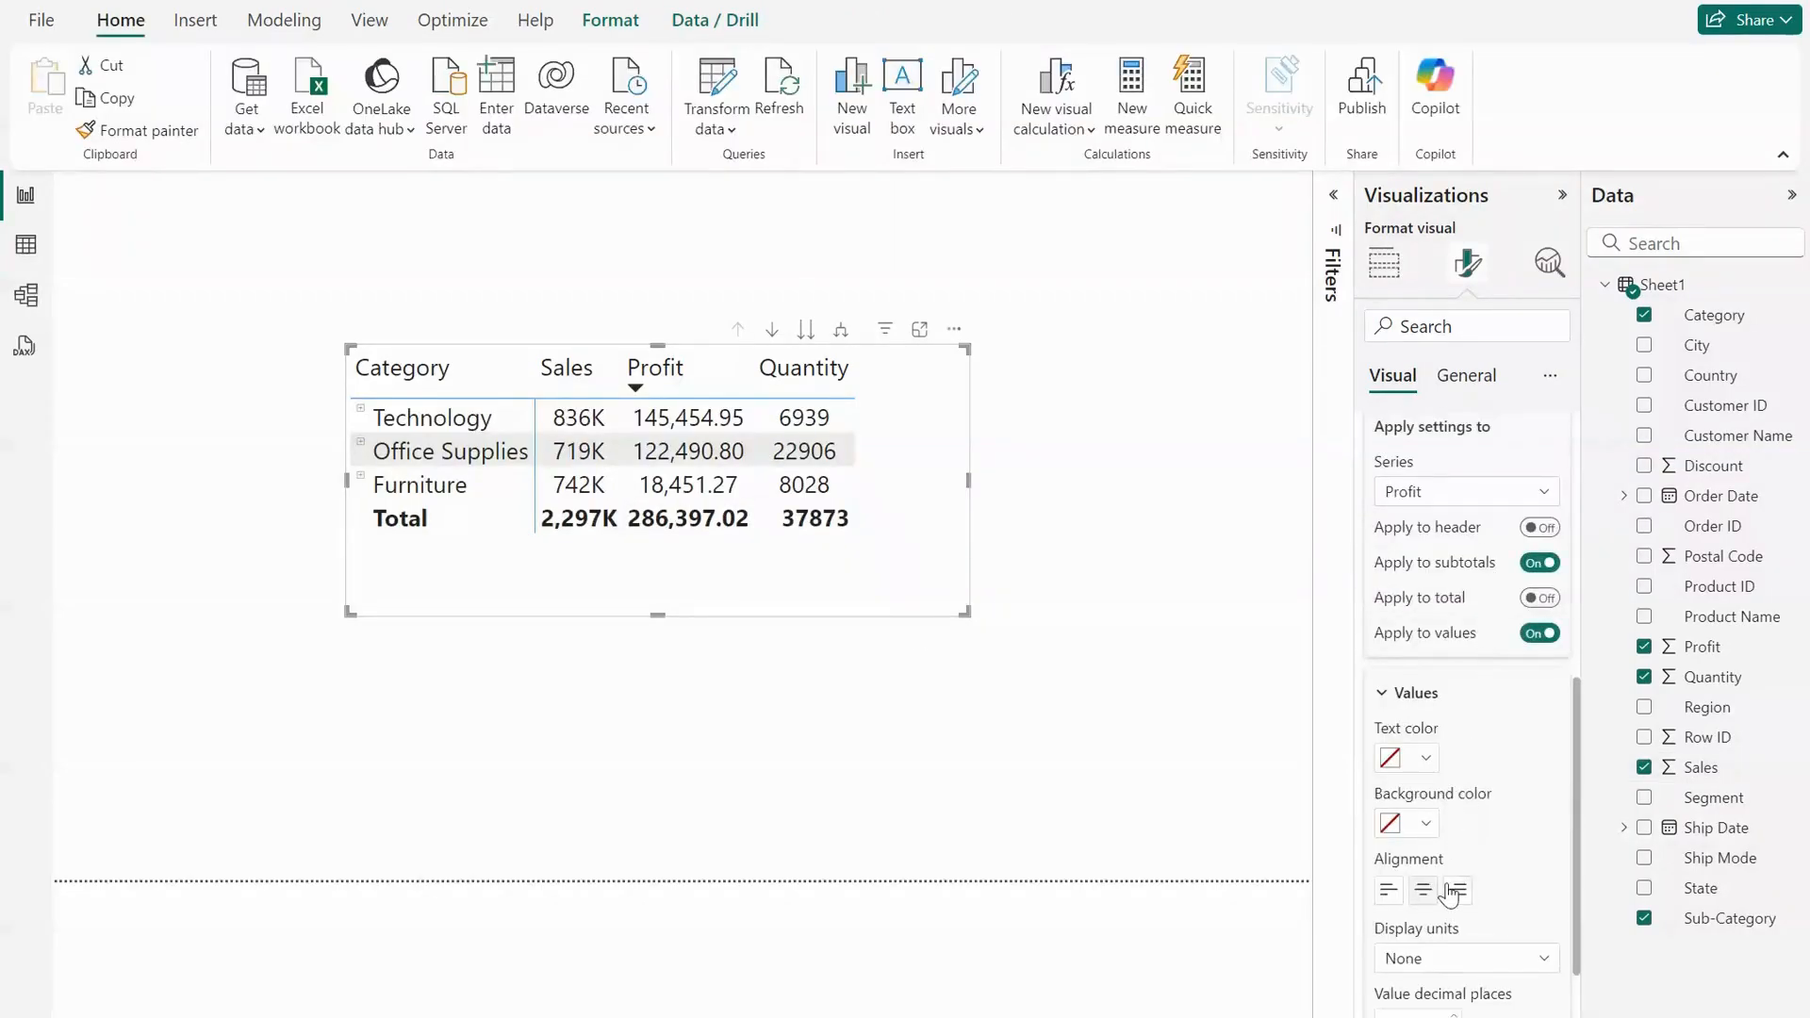
click(1543, 959)
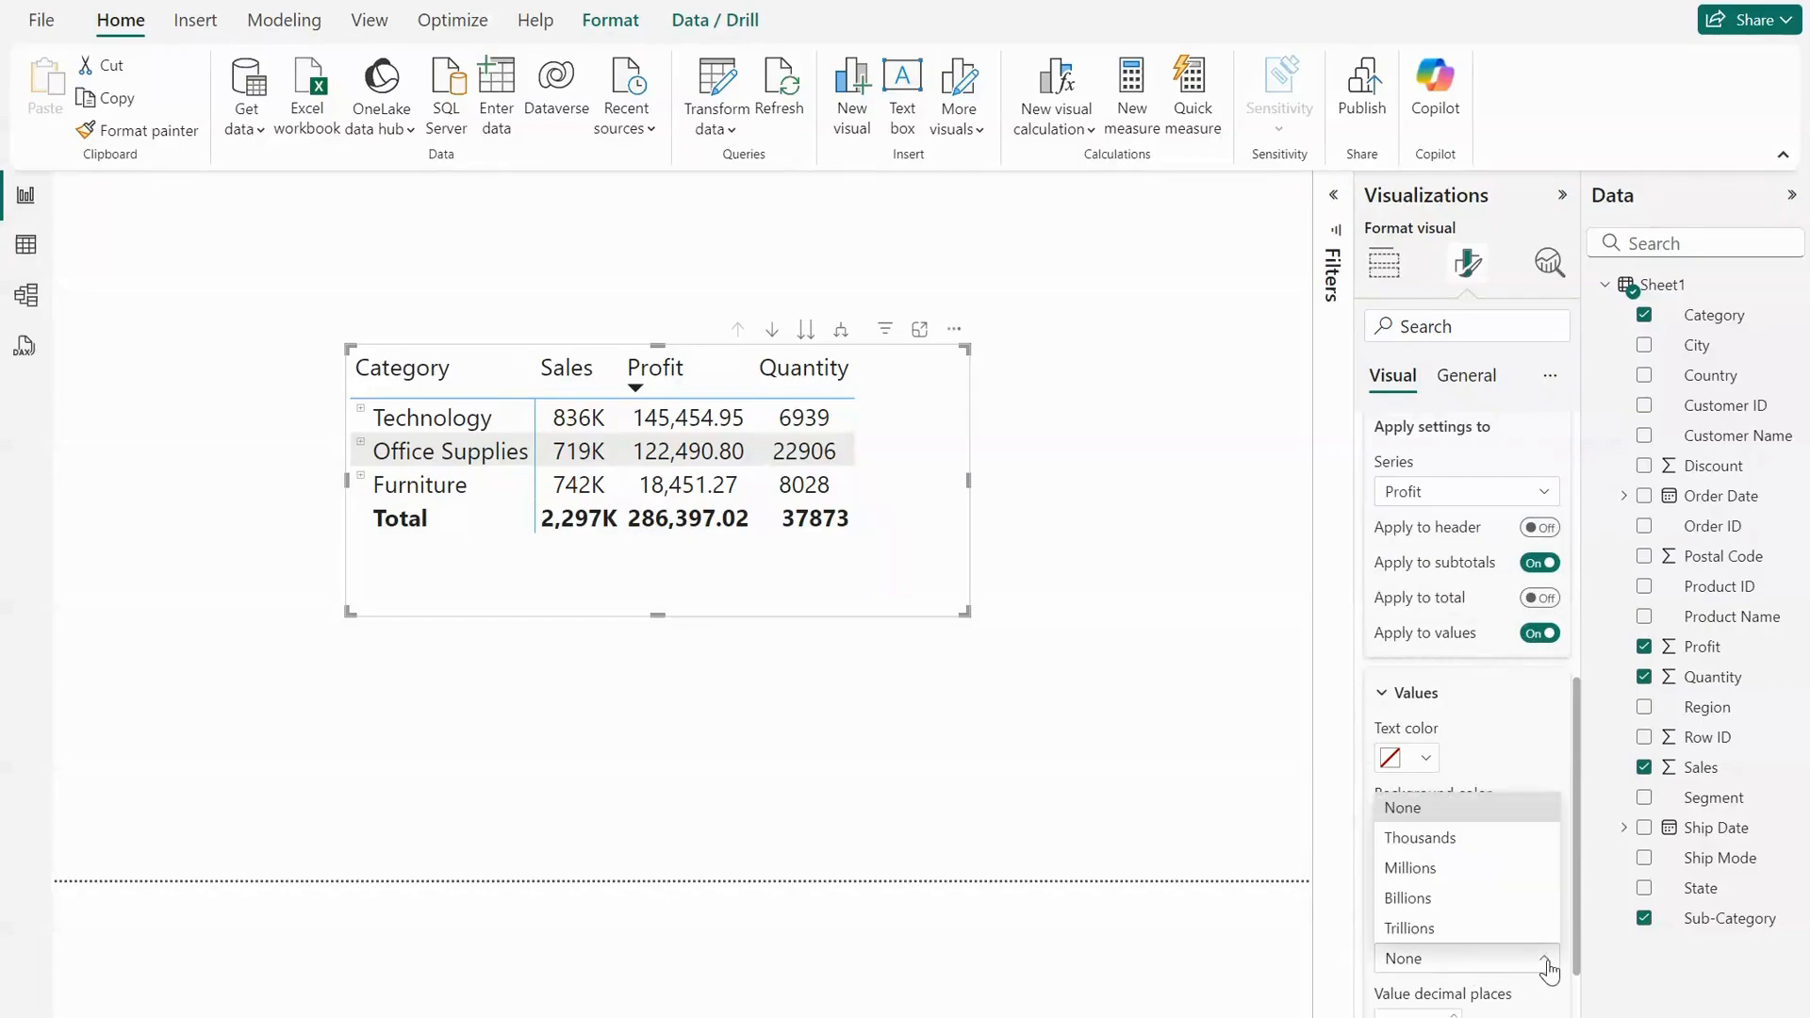
click(1446, 840)
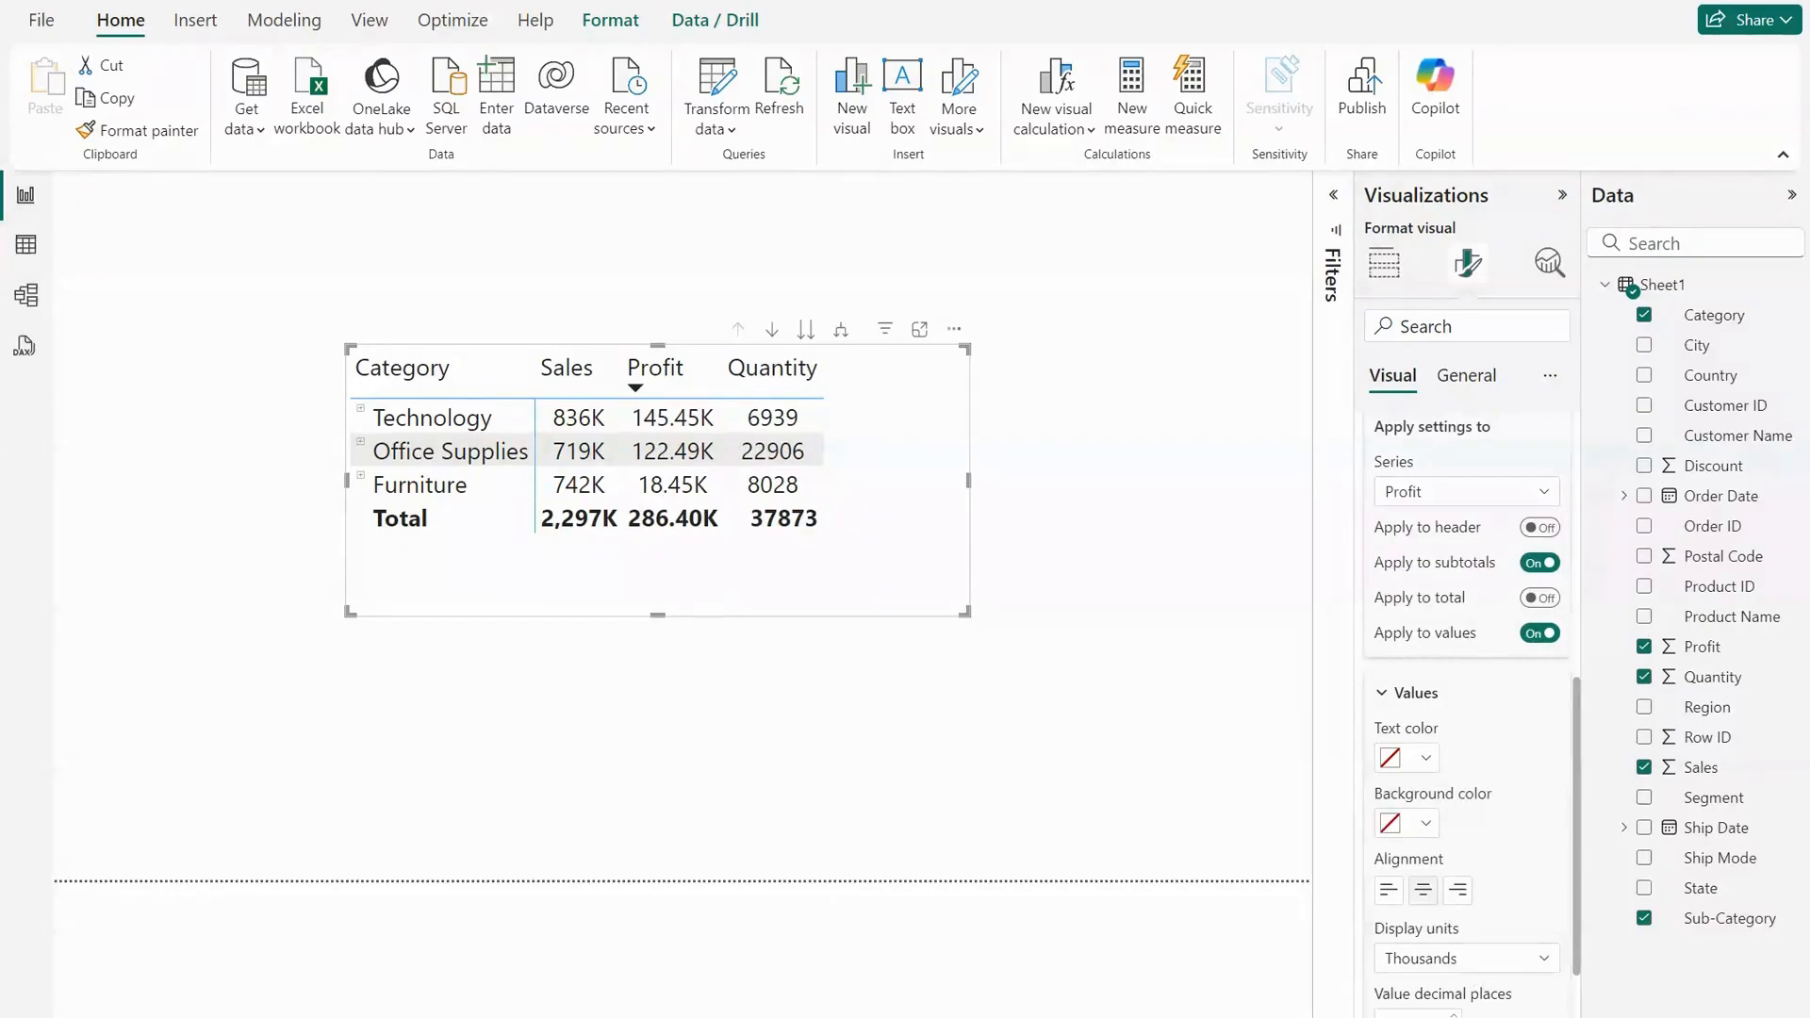
text(0)
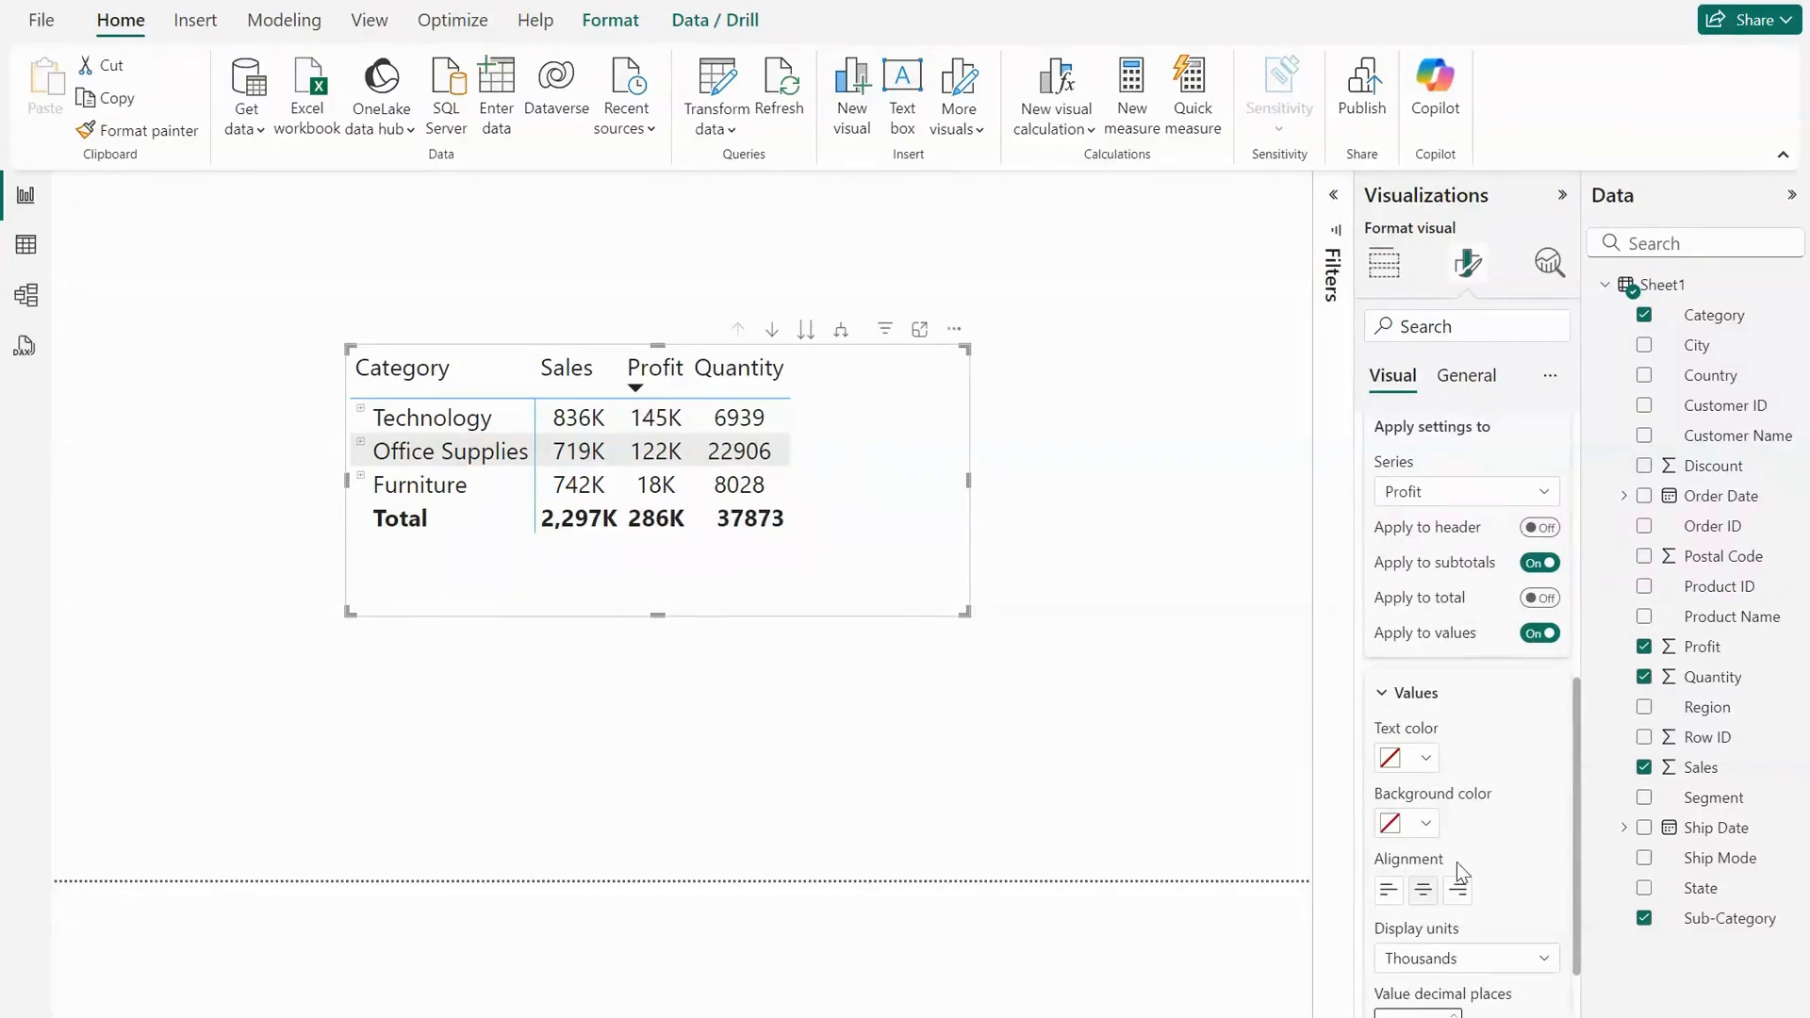
- Set the Quantity column's display units to Thousands in the matrix's specific column formatting
click(1542, 491)
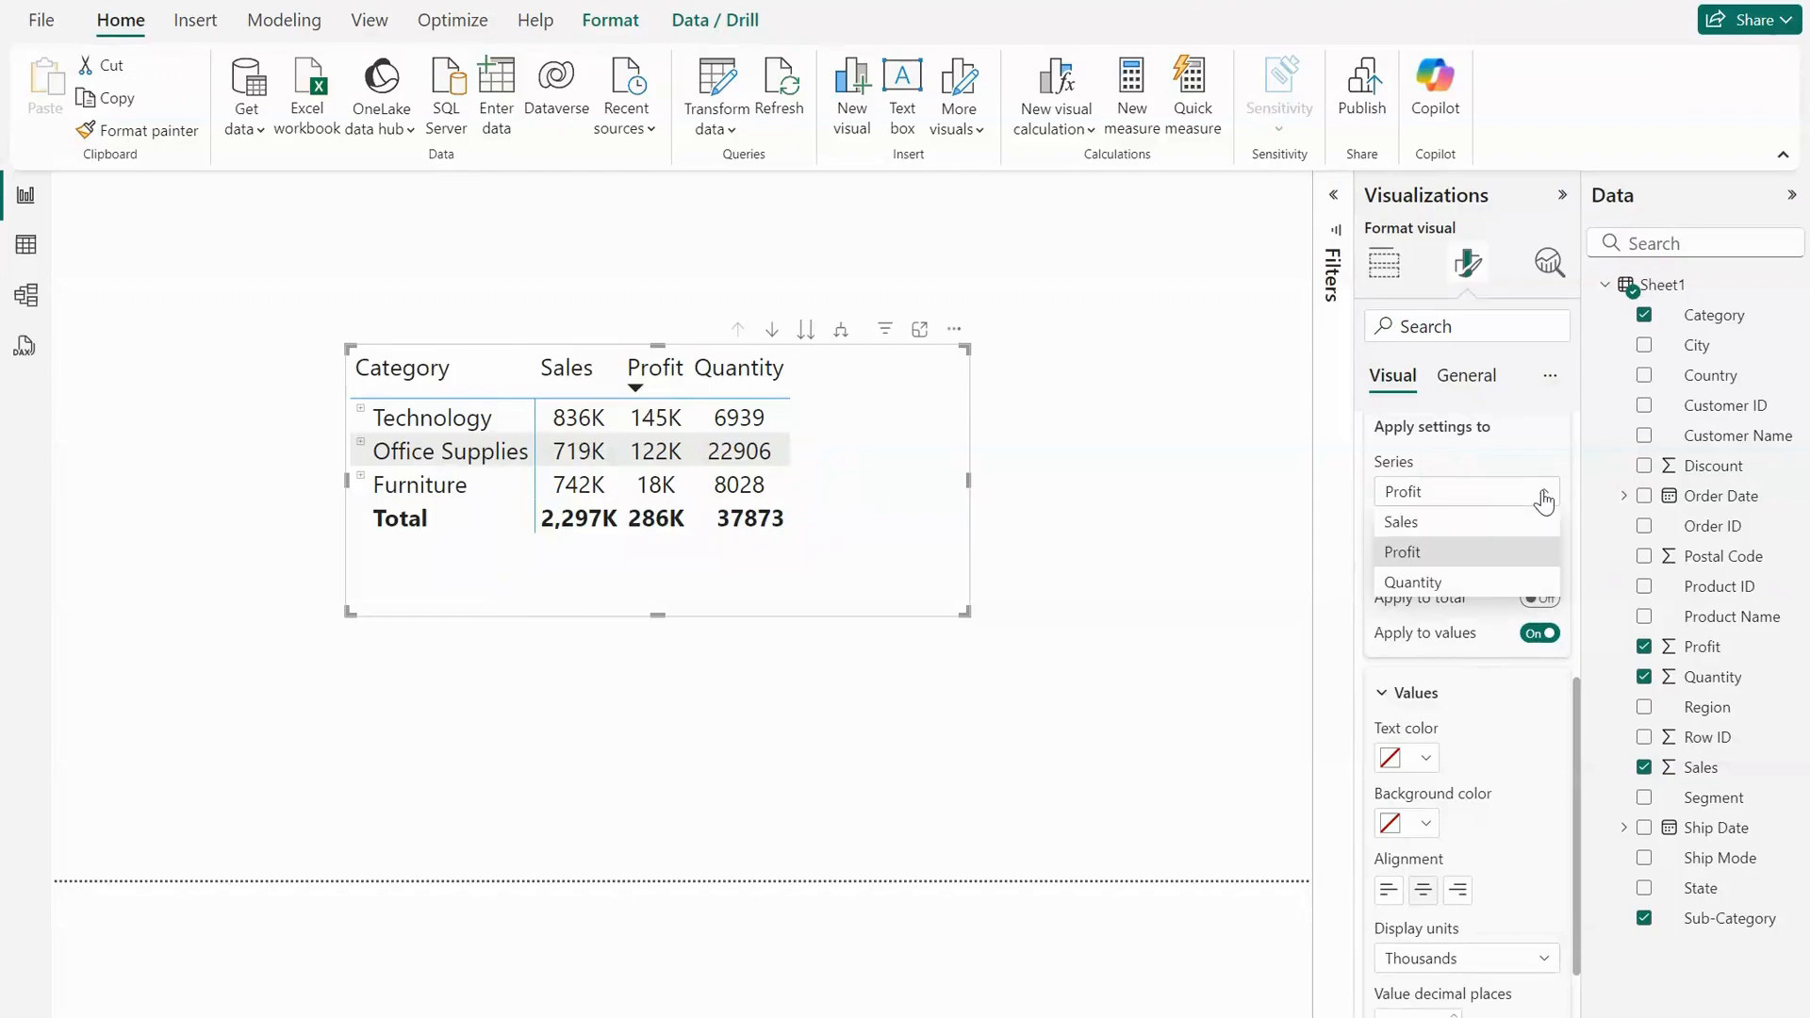
click(1480, 582)
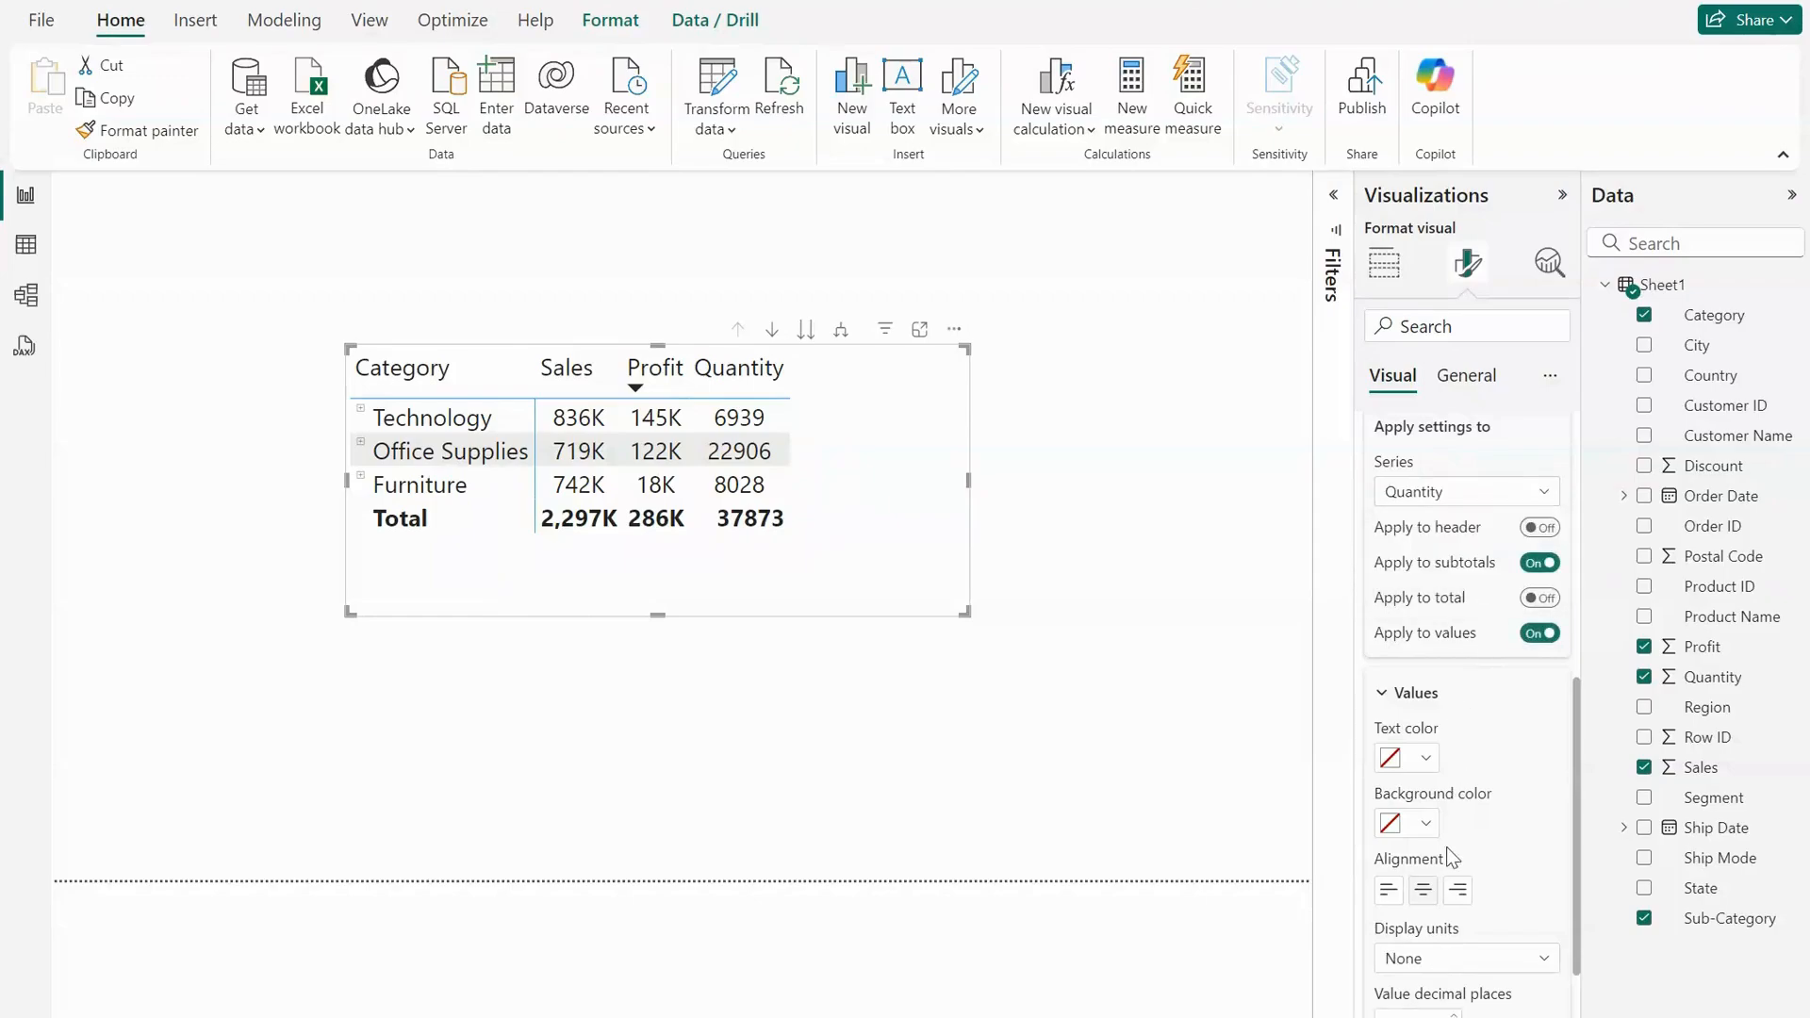
click(1540, 968)
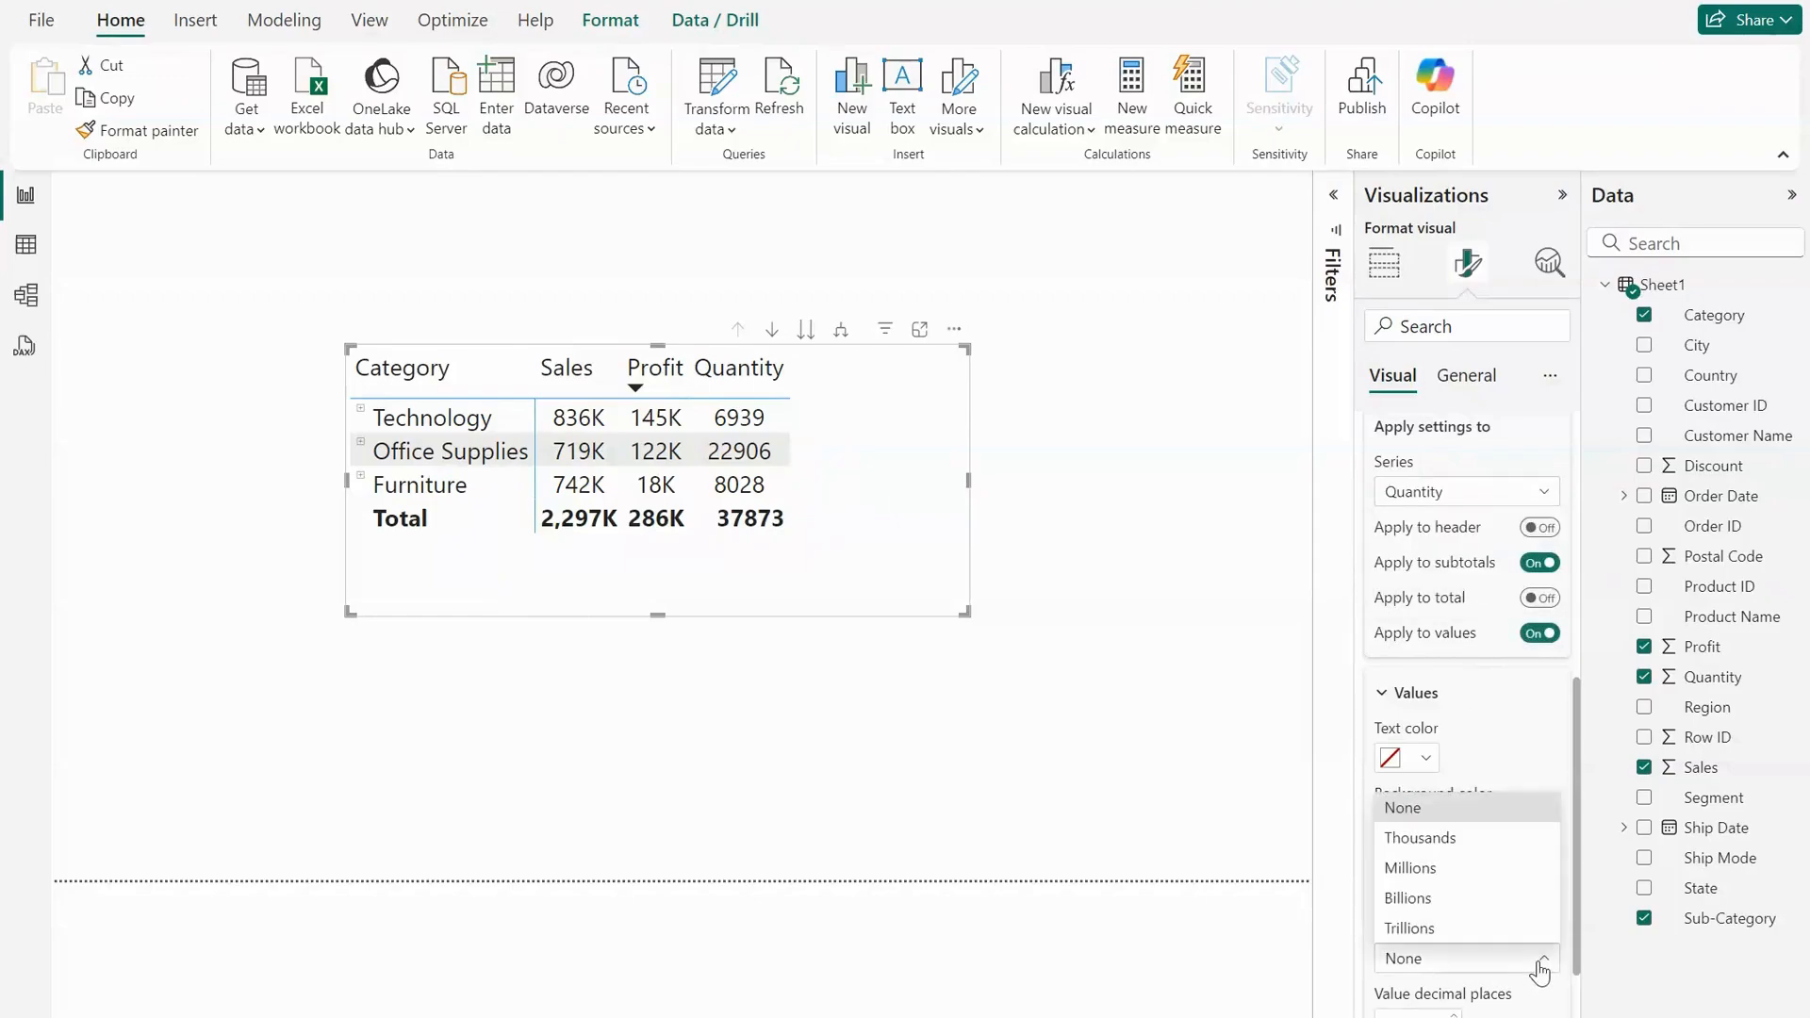
click(1428, 840)
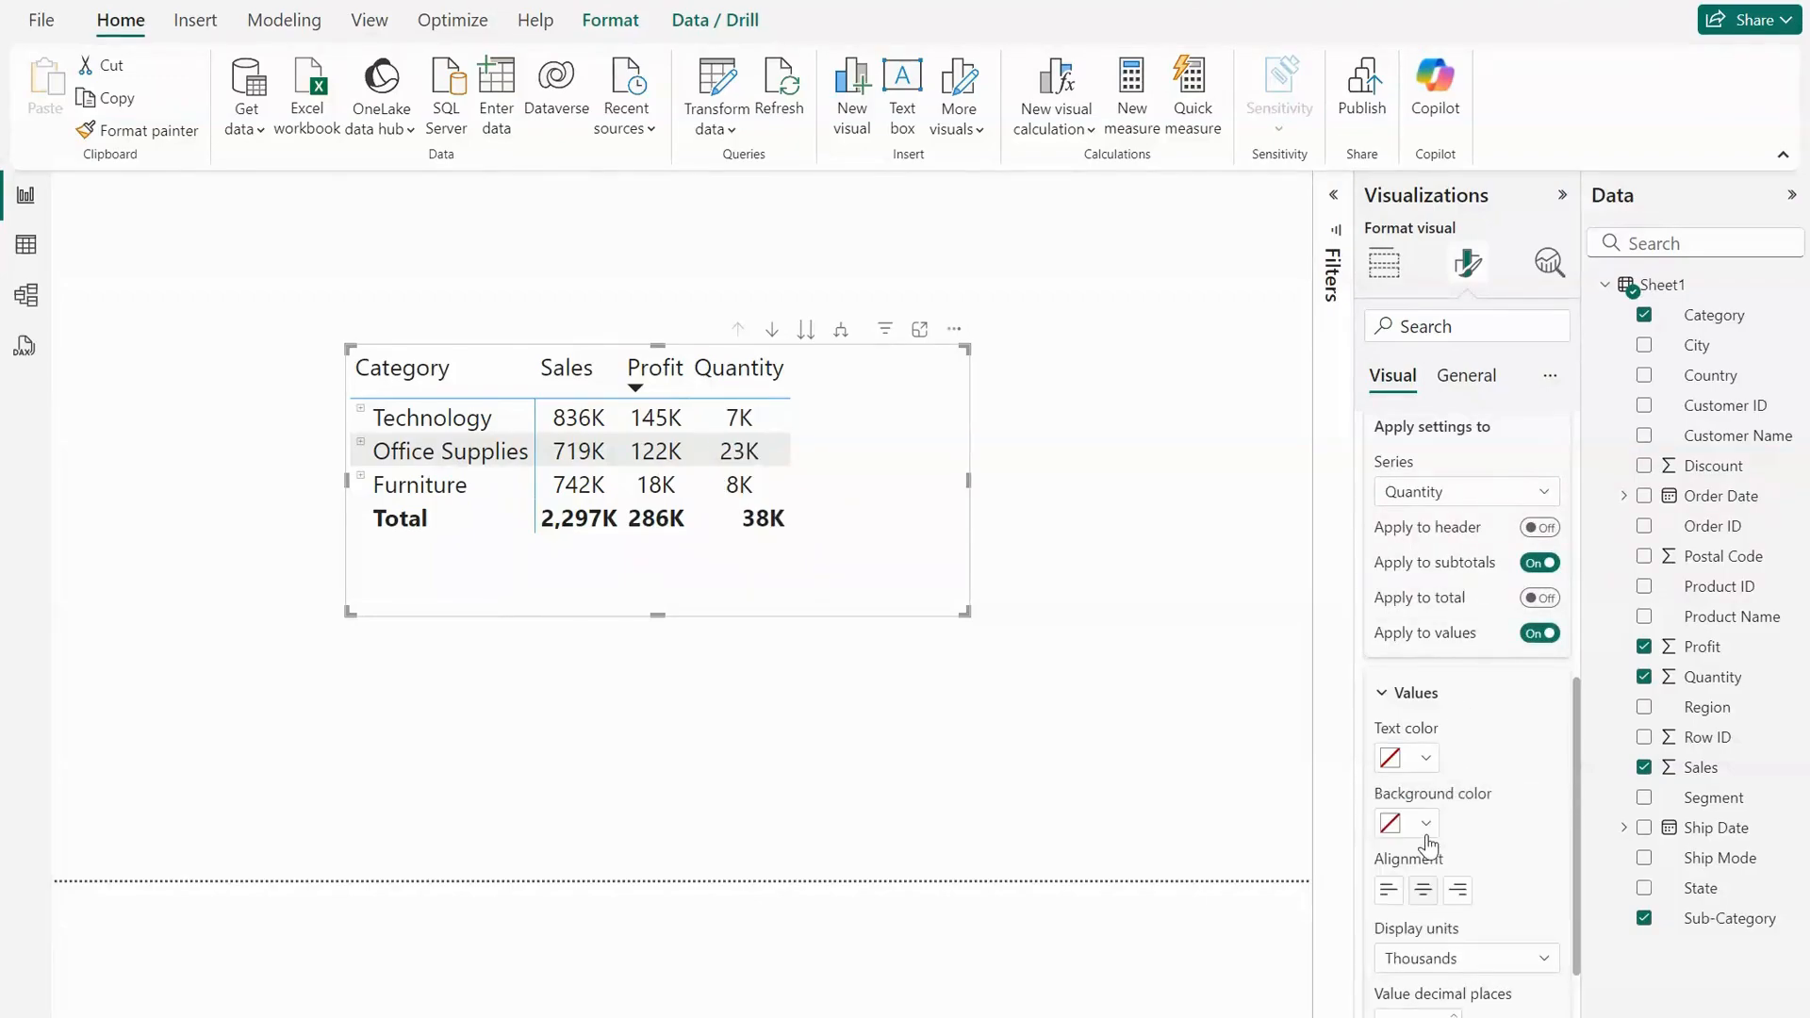
- Convert the matrix to a table visual and enlarge it to show more sub-category rows
click(1383, 263)
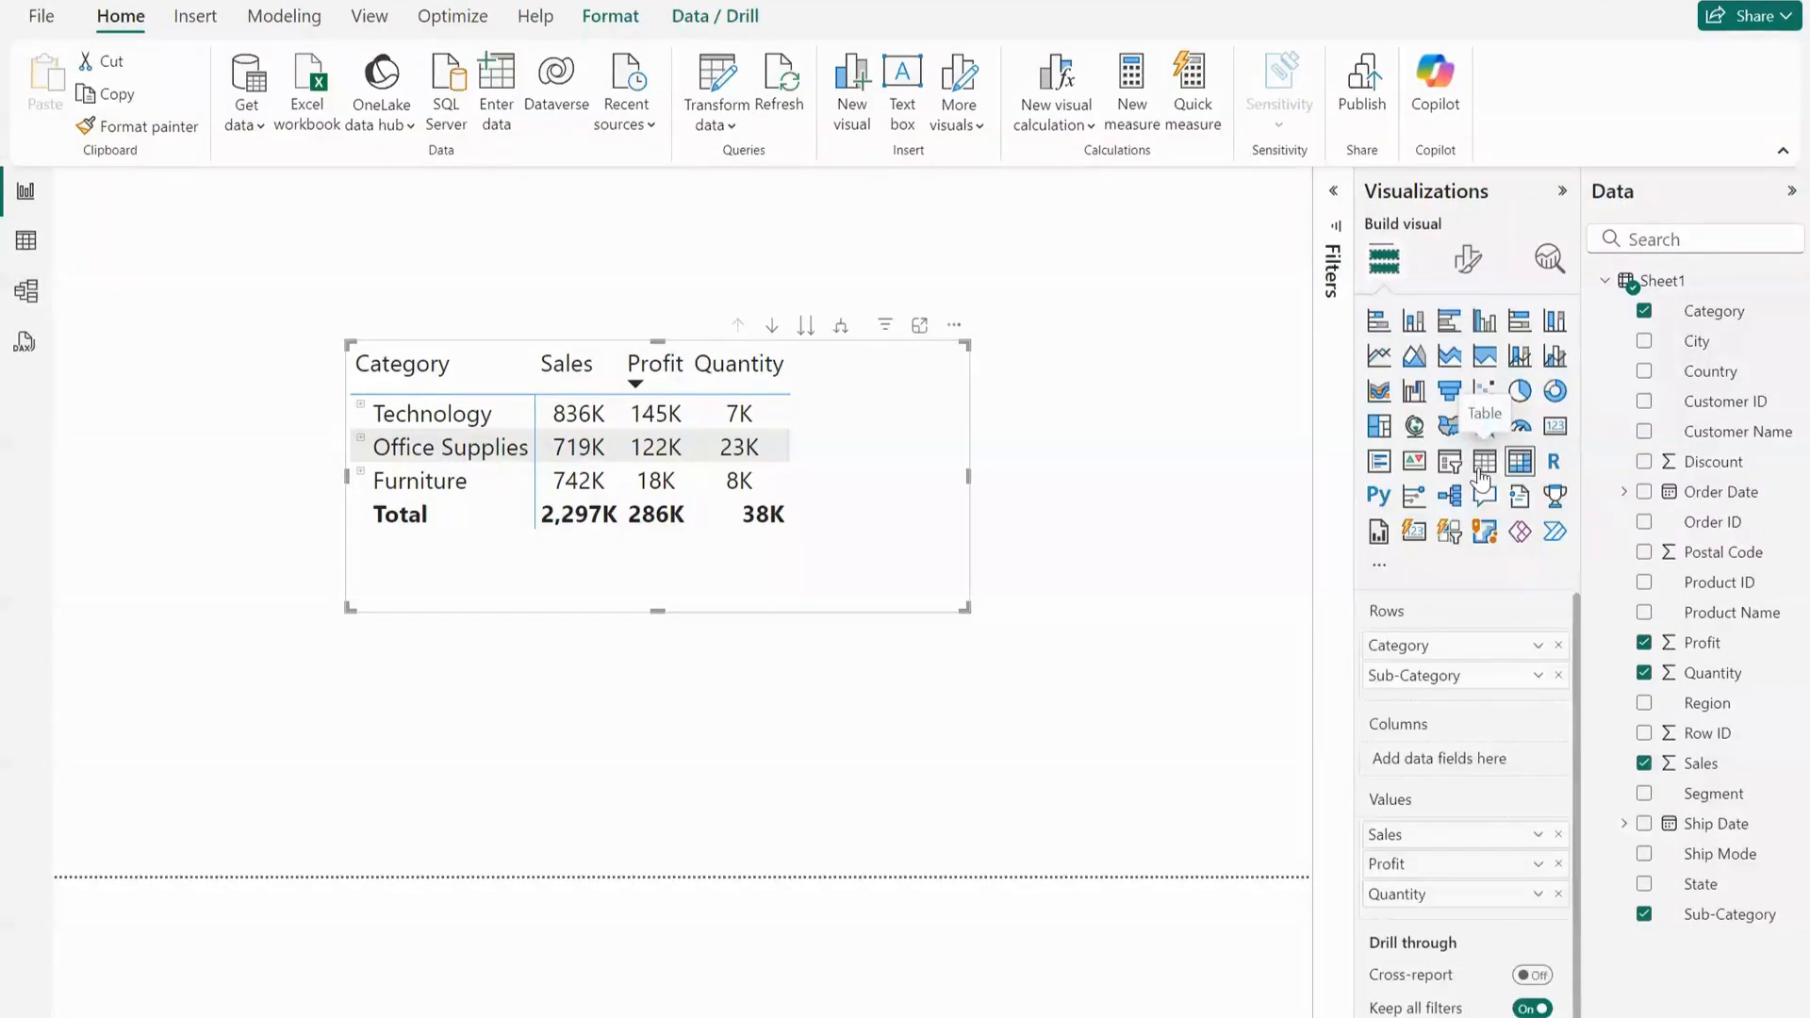
click(1481, 467)
drag(966, 611, 1105, 846)
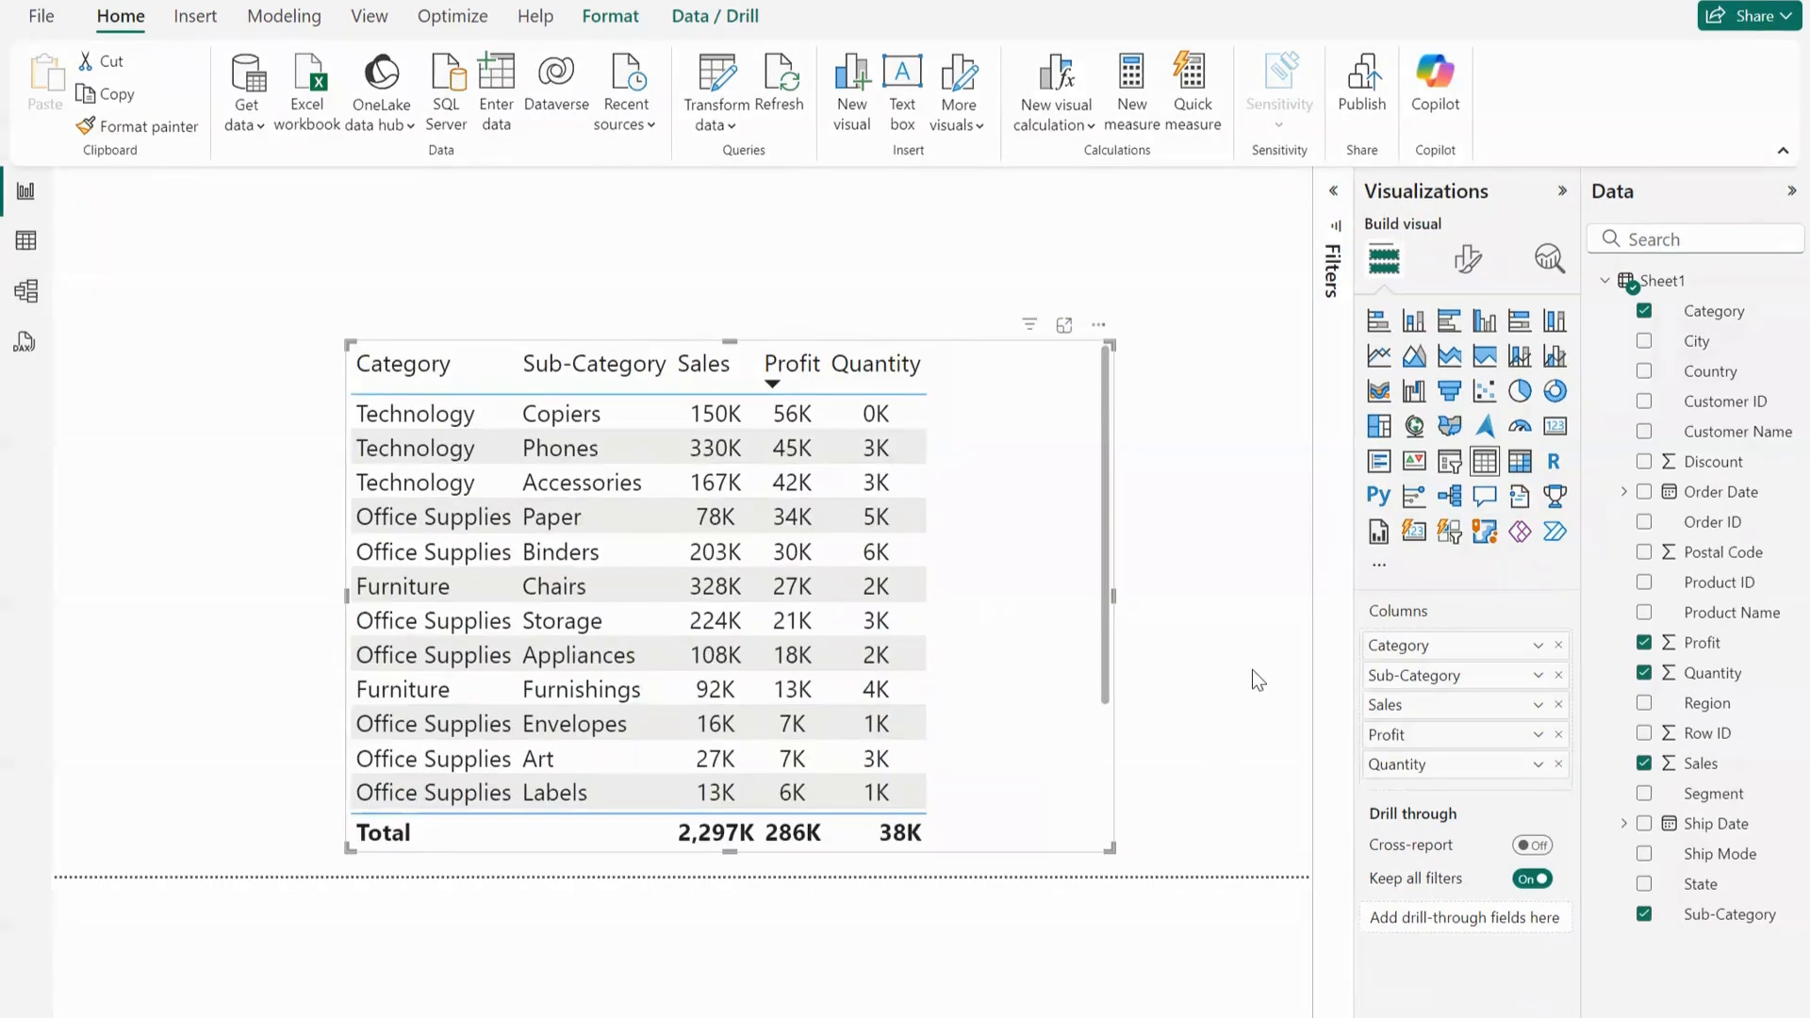
- Set the table's Quantity column display units to None and align its values left
click(1470, 262)
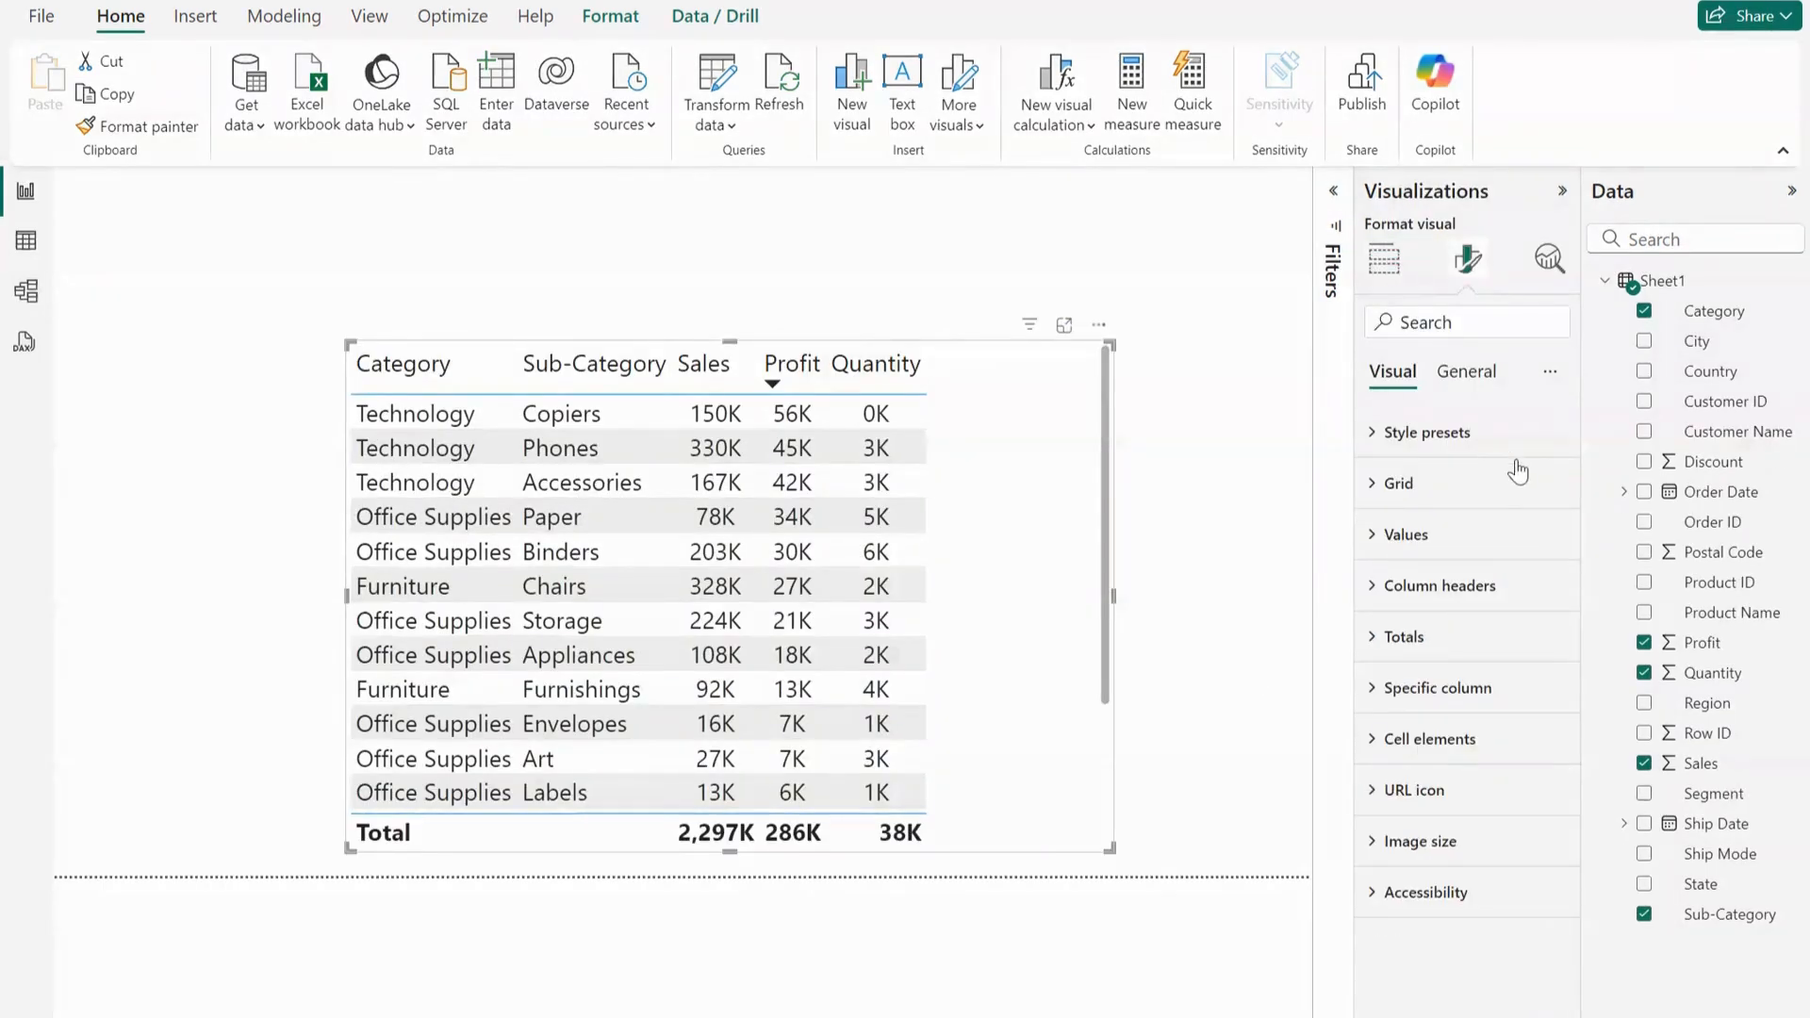
click(1375, 697)
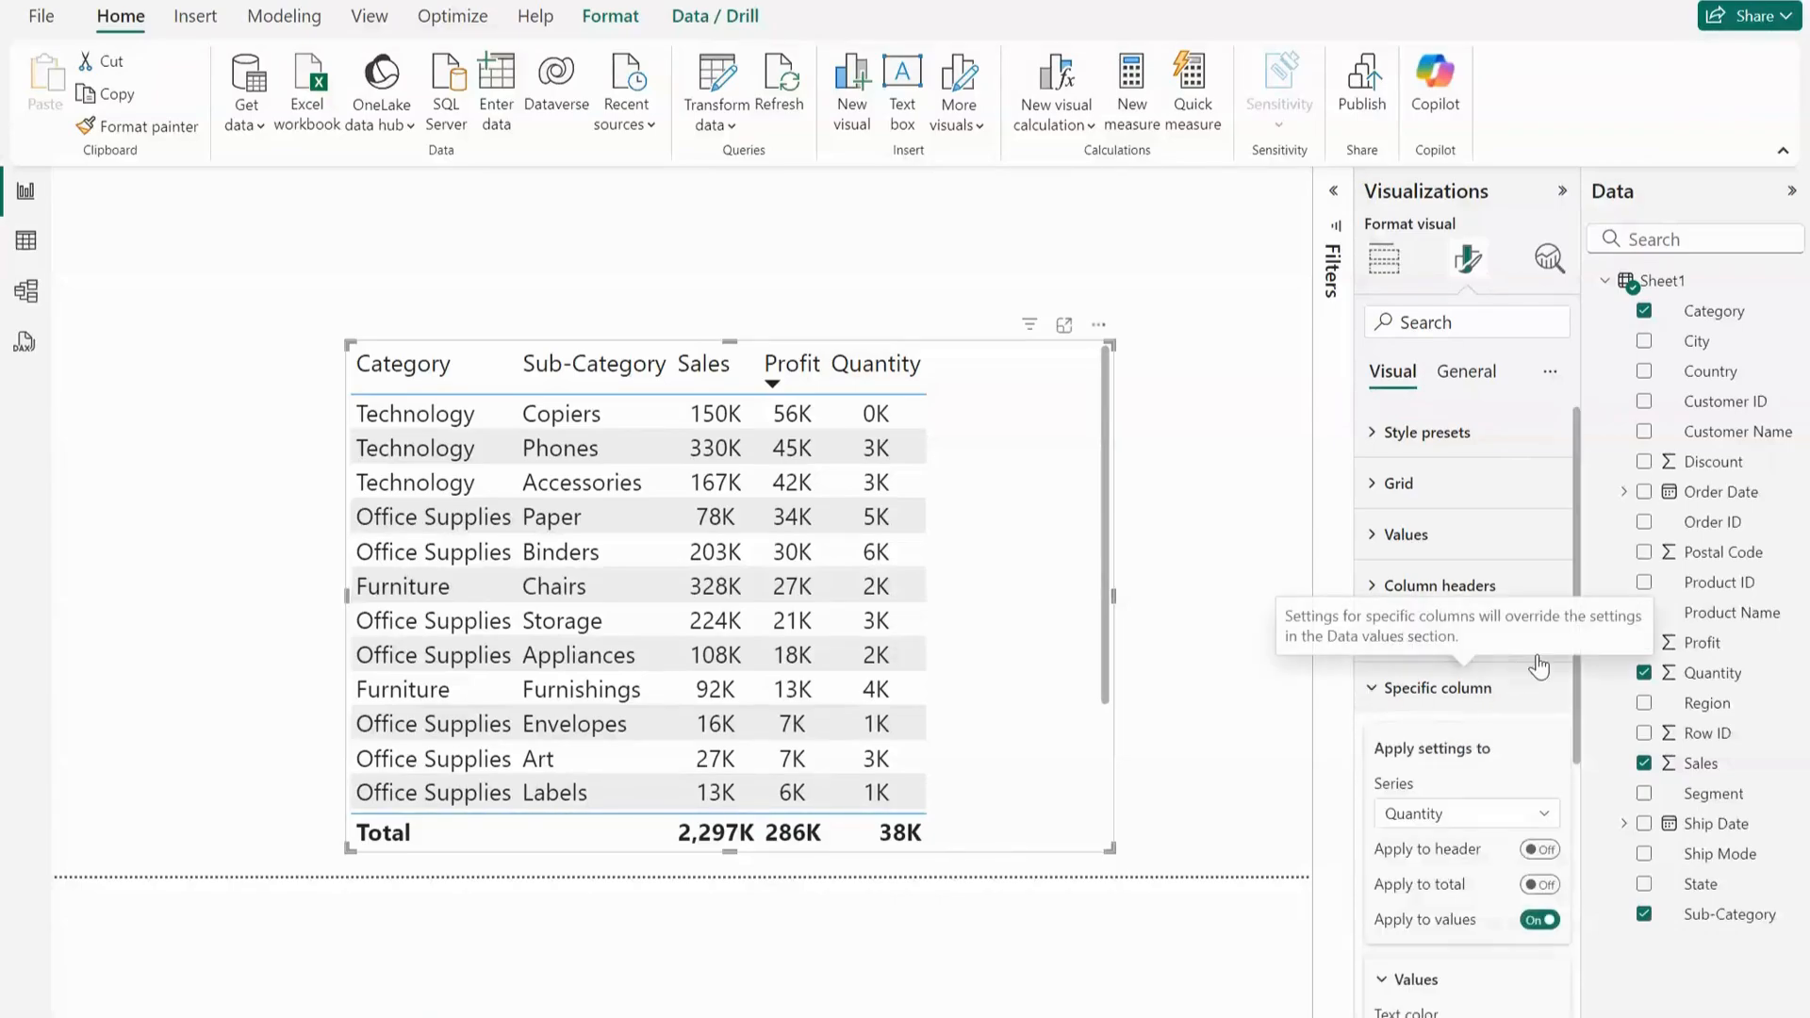
drag(1576, 564, 1586, 729)
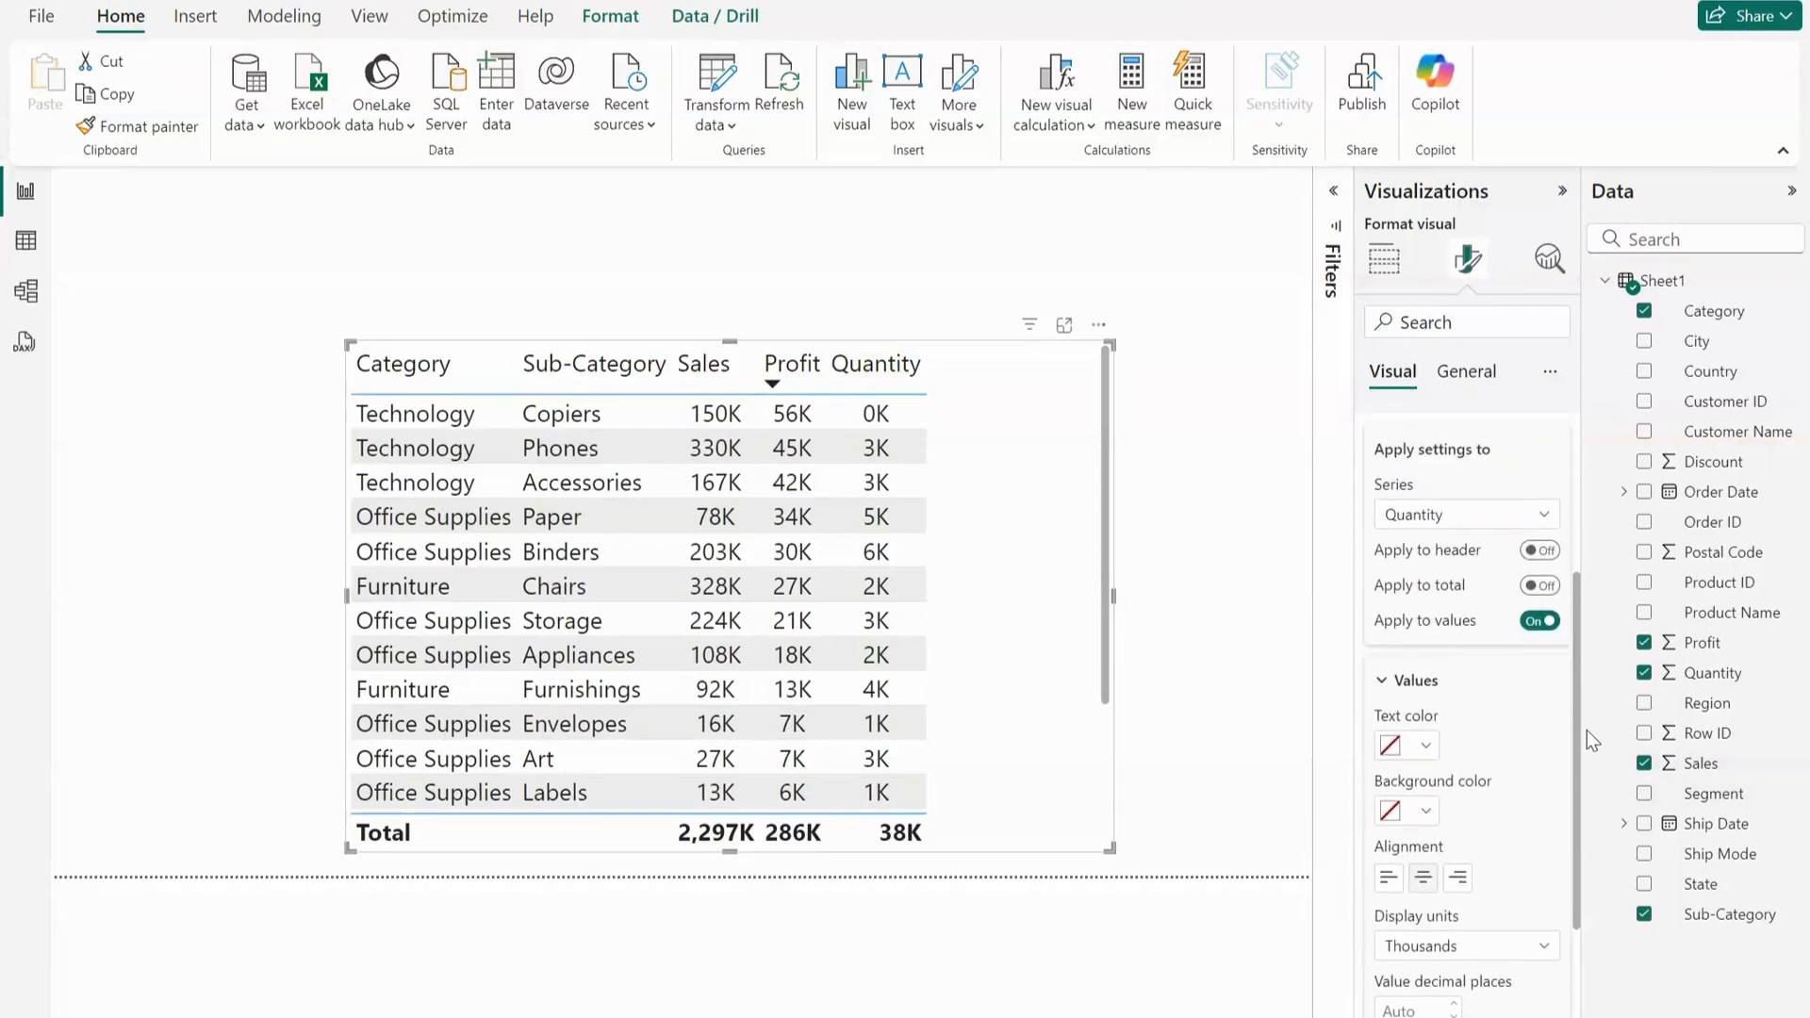
click(1544, 517)
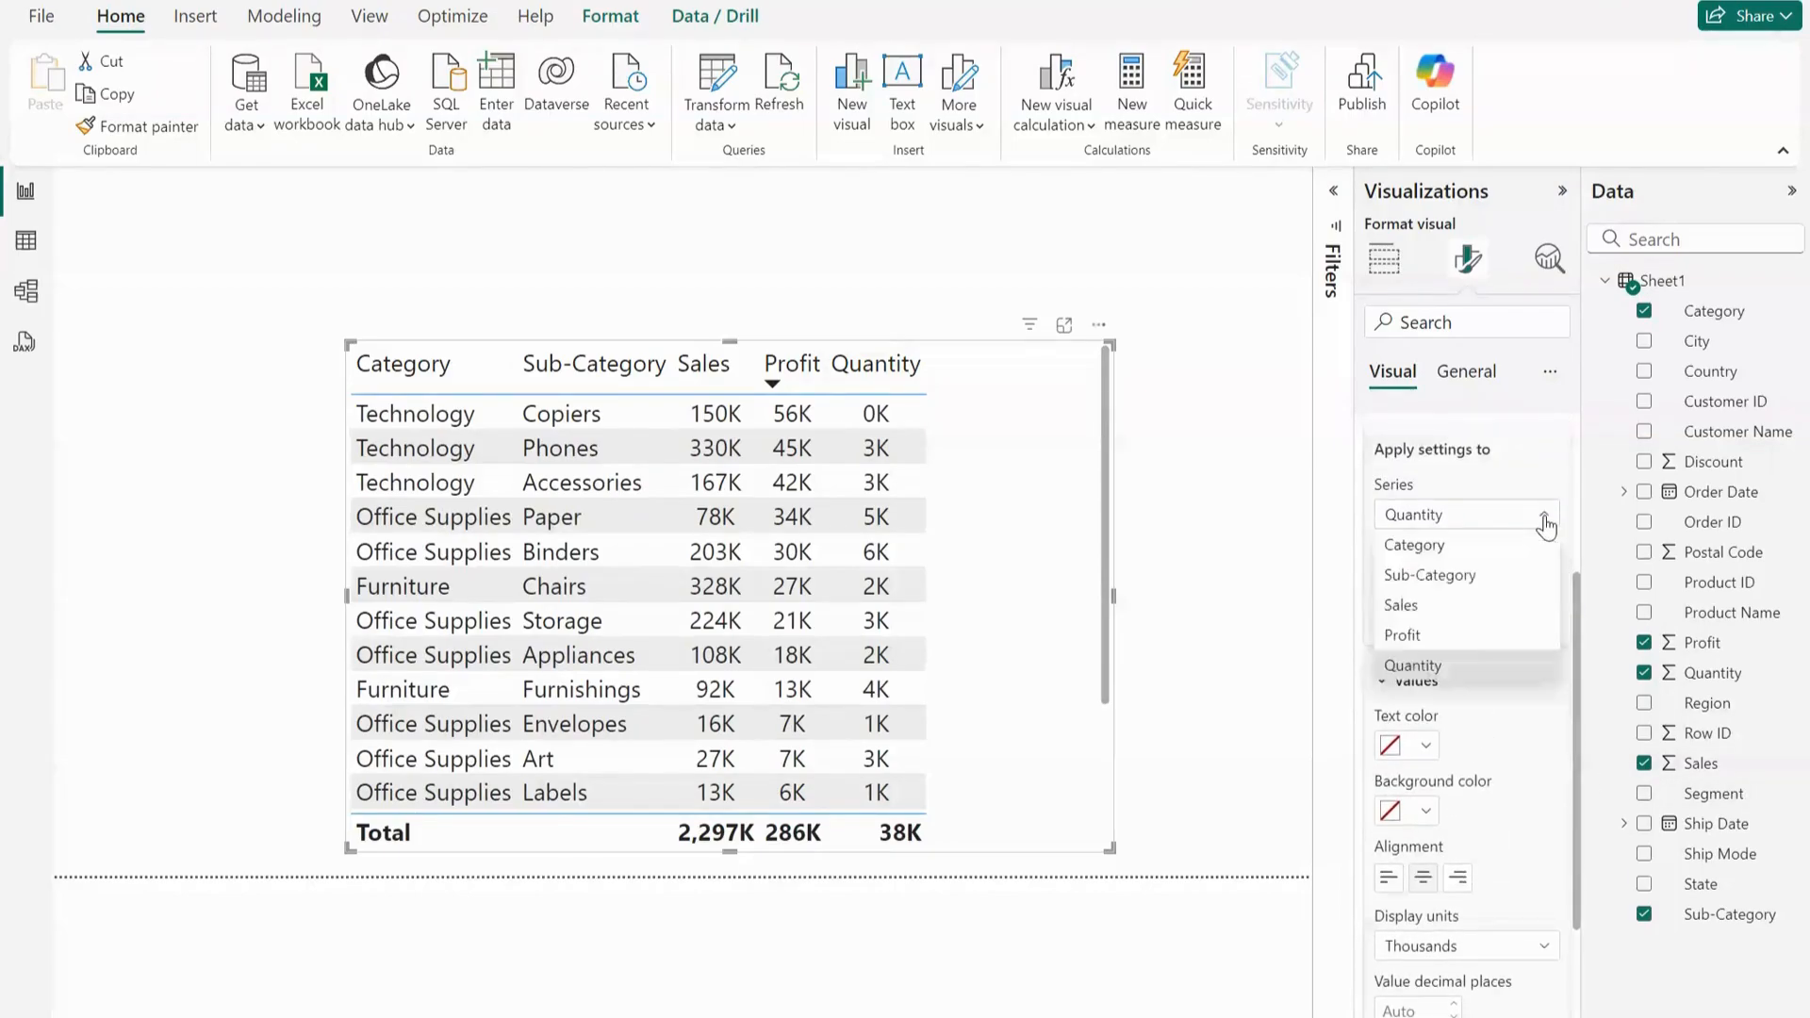
click(1455, 516)
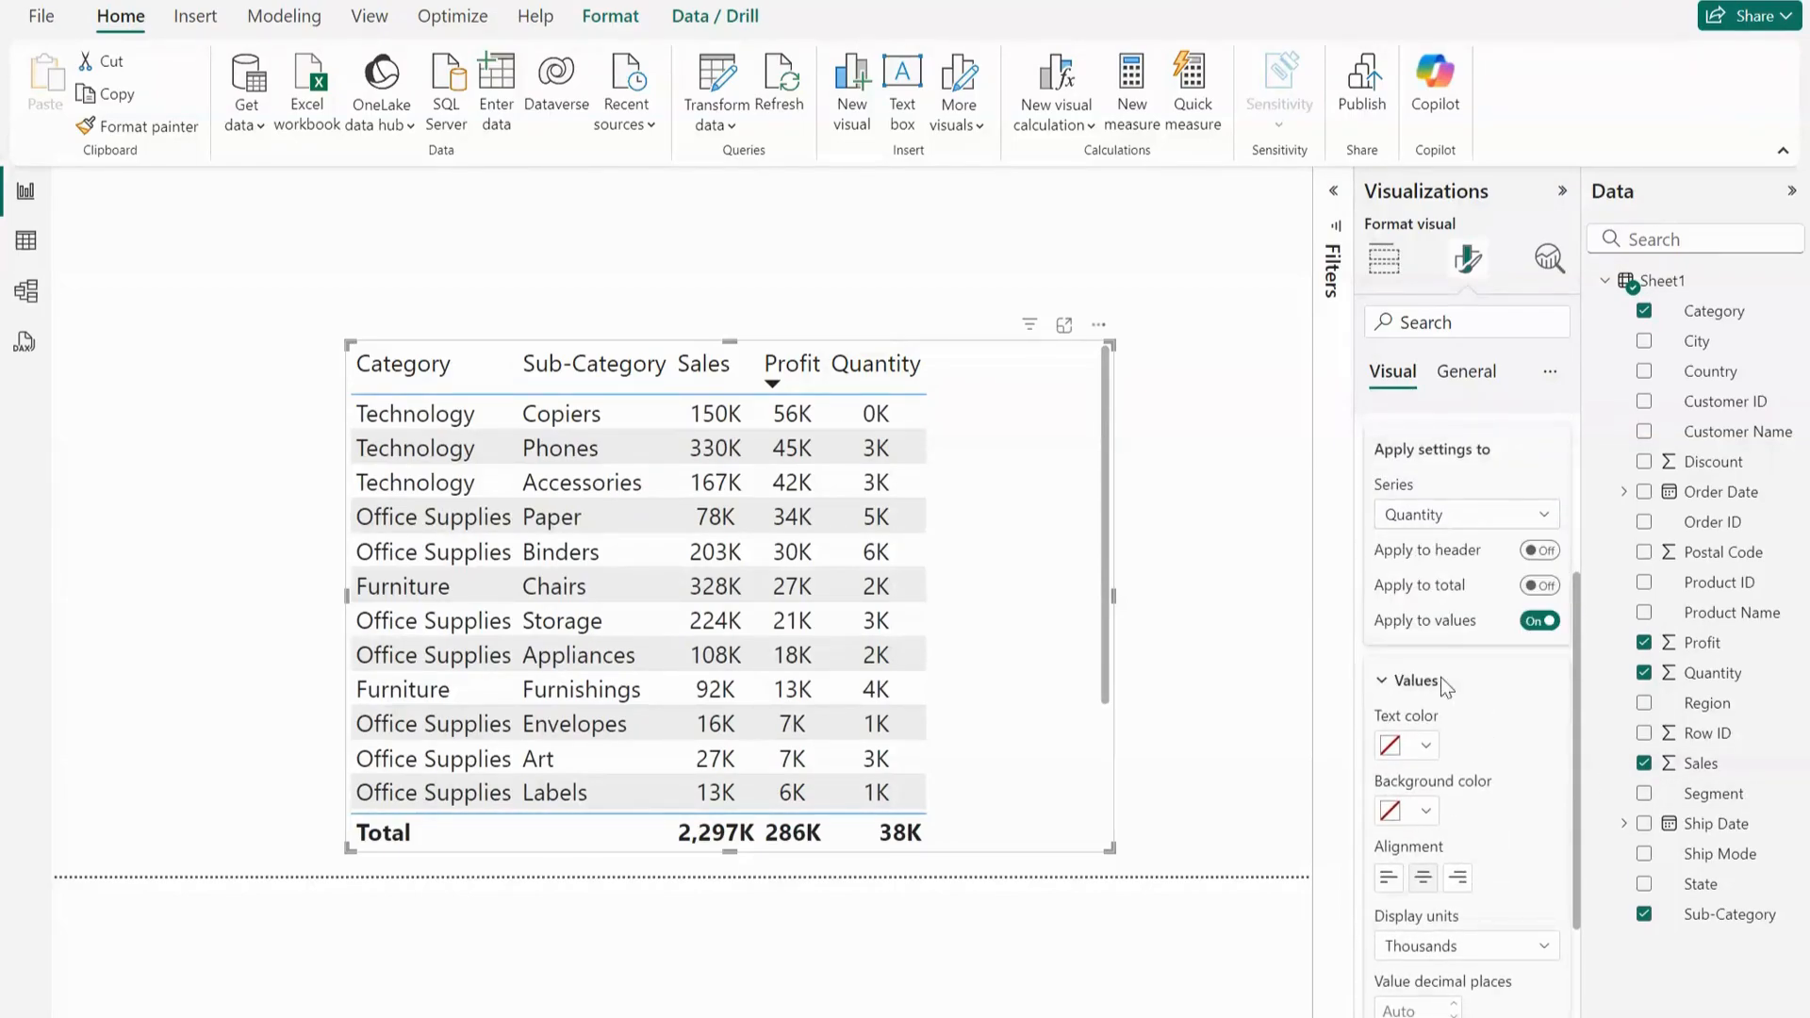
click(1548, 947)
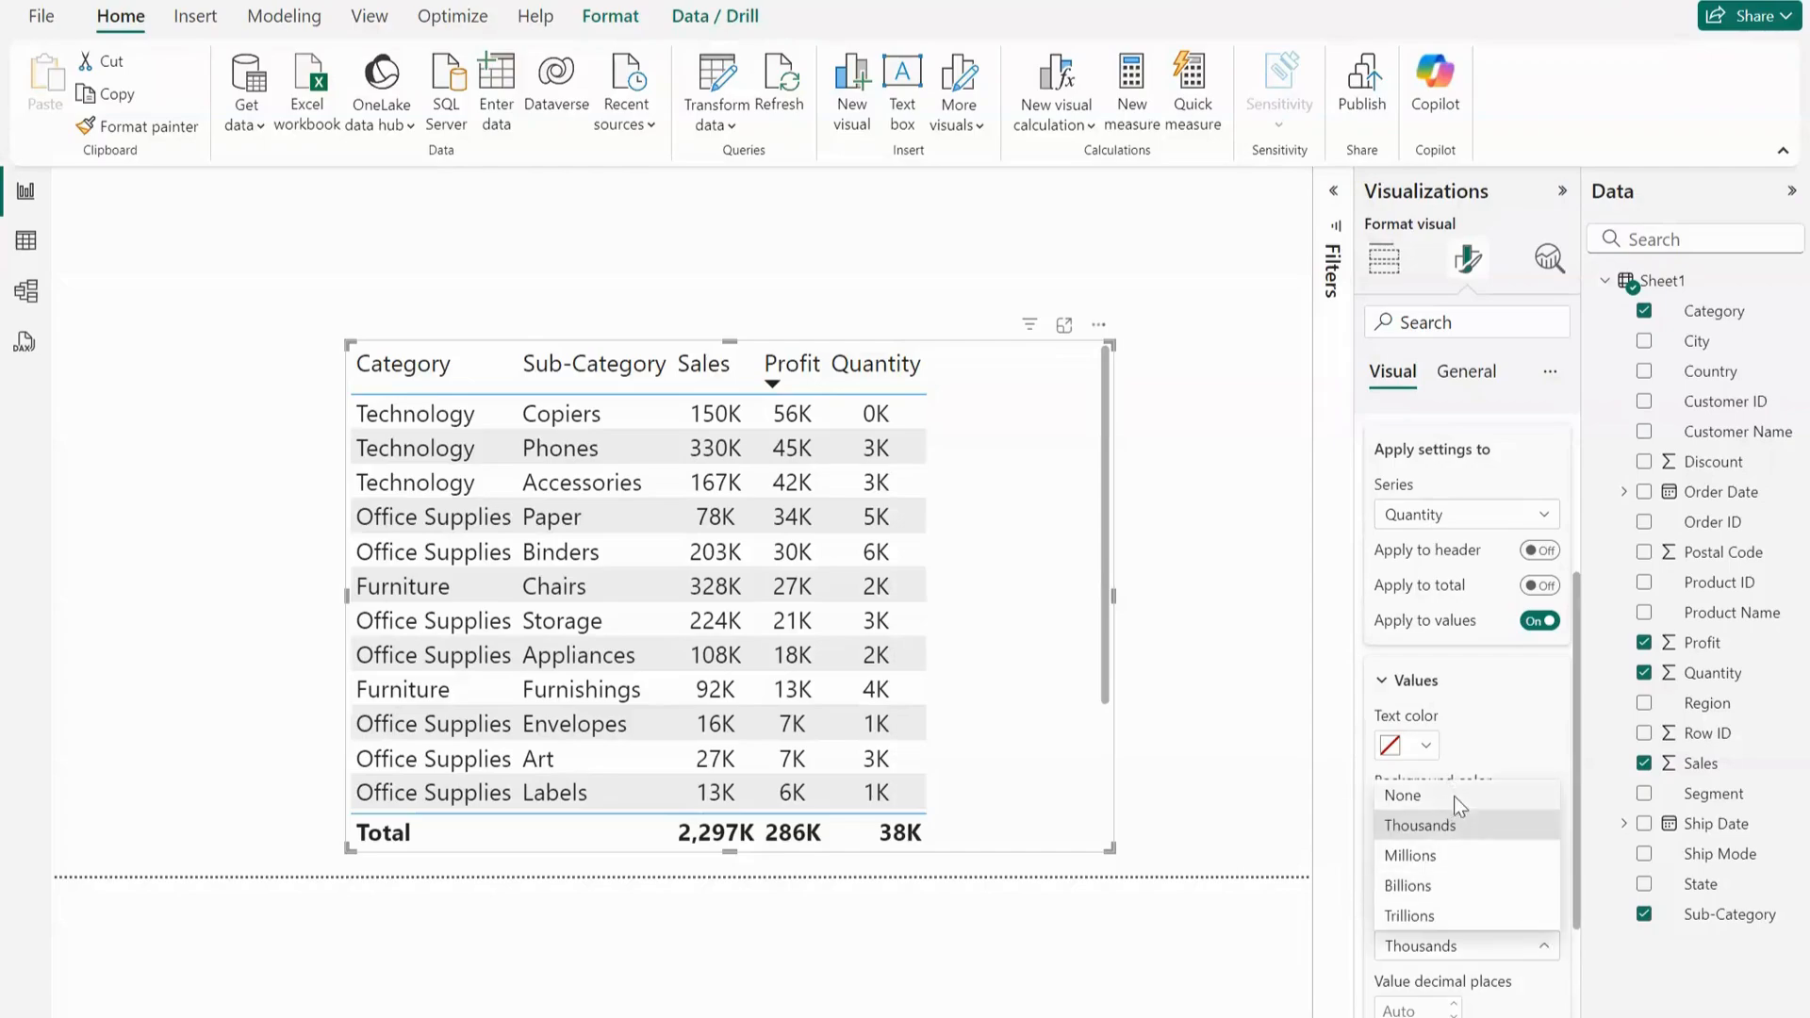
click(1454, 795)
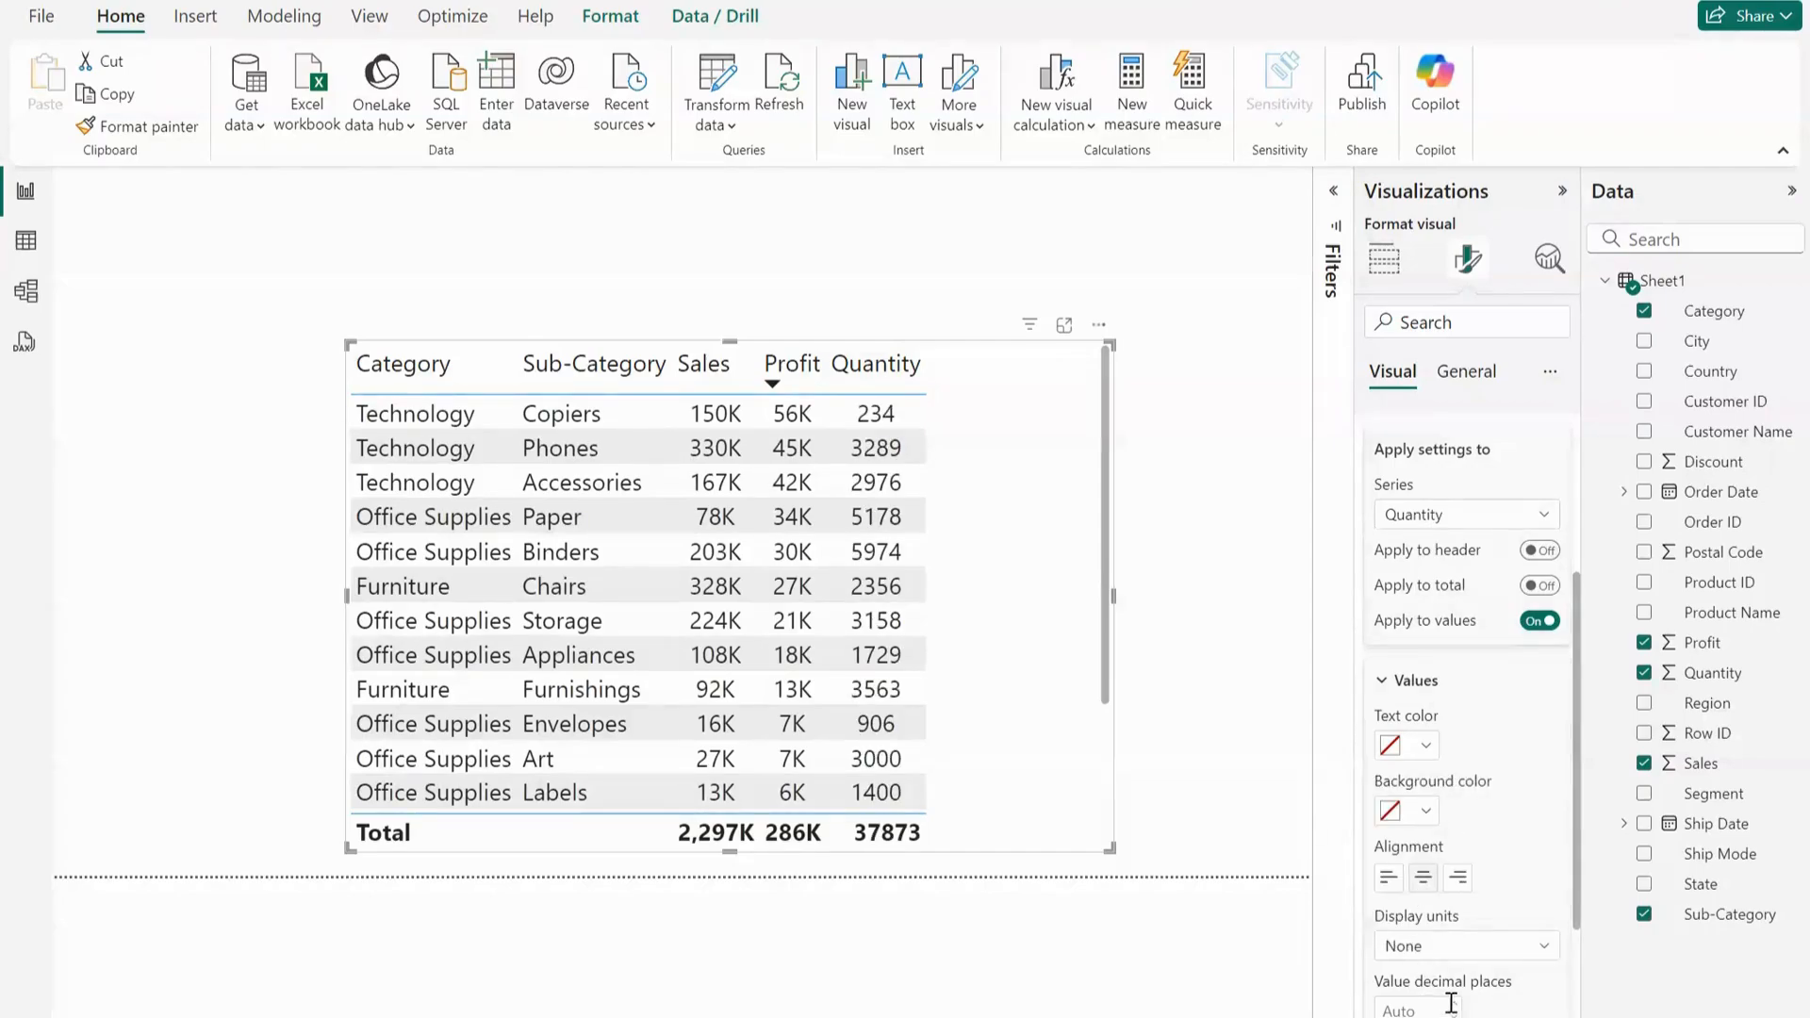
click(1386, 886)
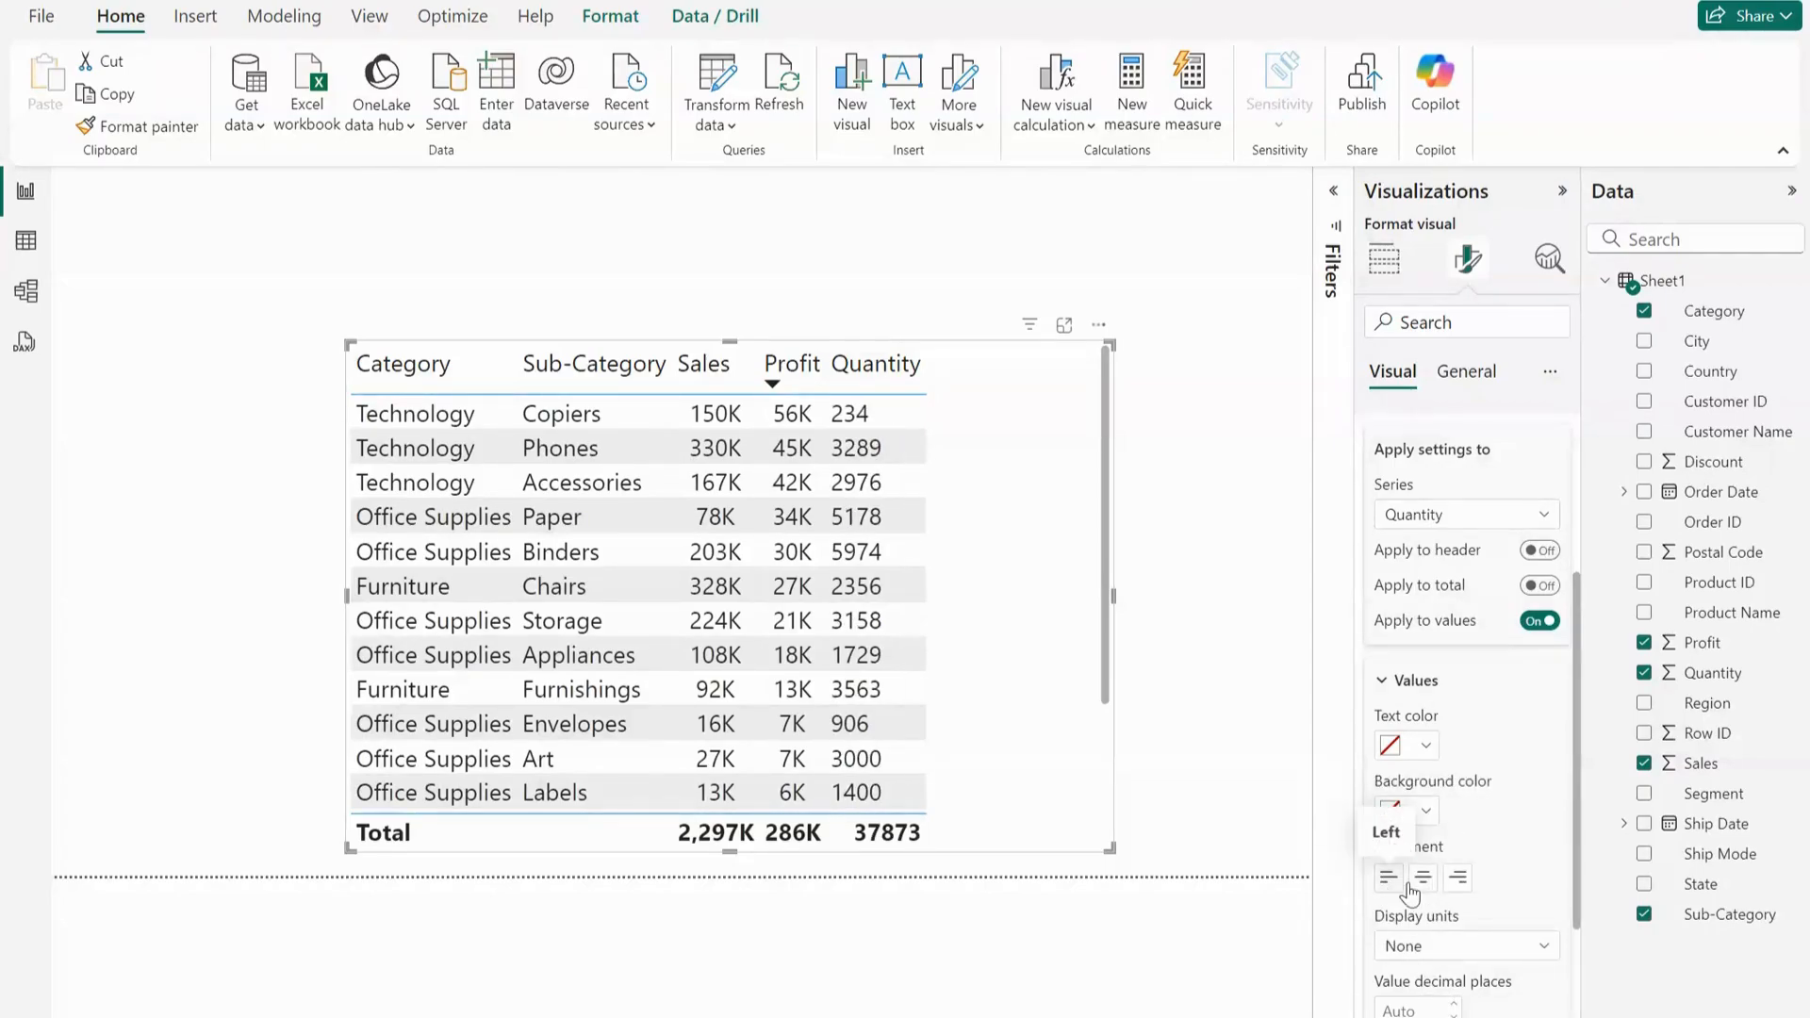